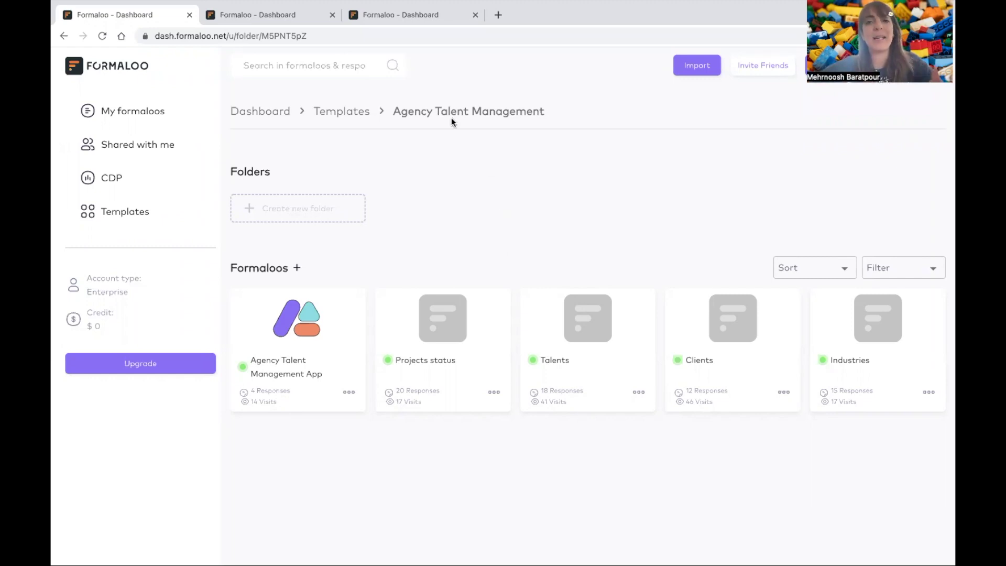
- Look over the Content Calendar Template and Project tracker folders, and return to the Agency Talent Management folder
{"action": "left_click", "coordinate": [302, 14]}
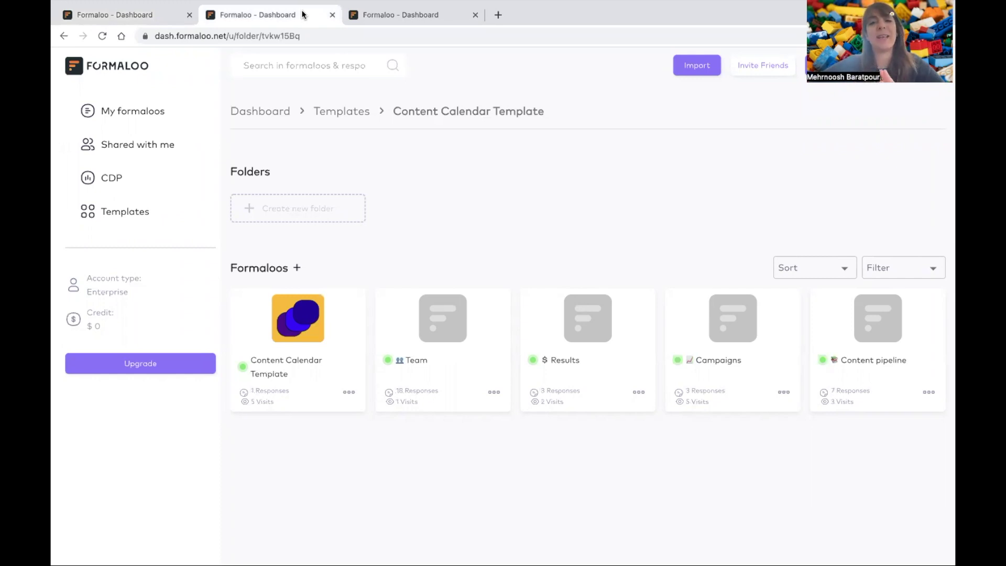
{"action": "left_click", "coordinate": [367, 15]}
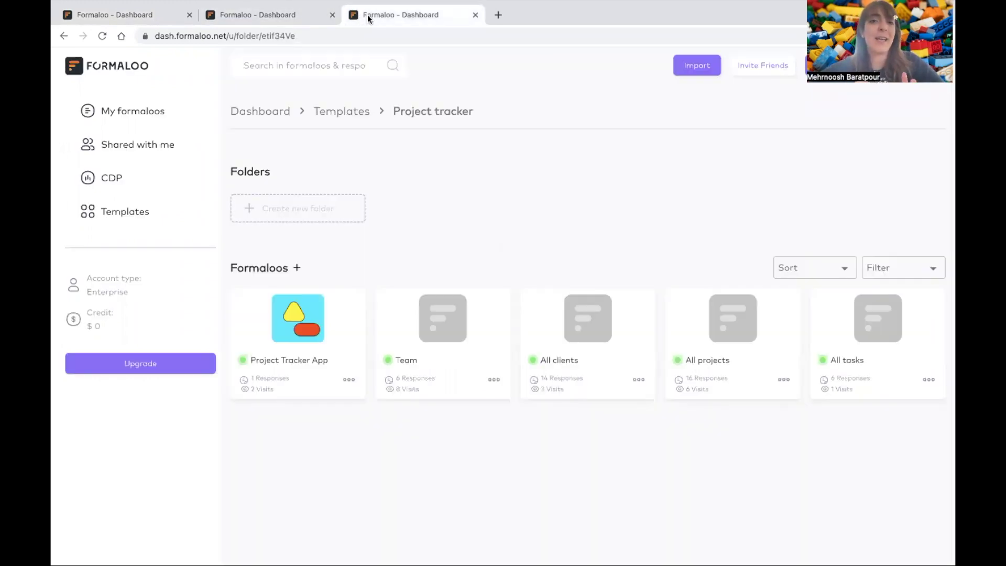
{"action": "left_click", "coordinate": [103, 24]}
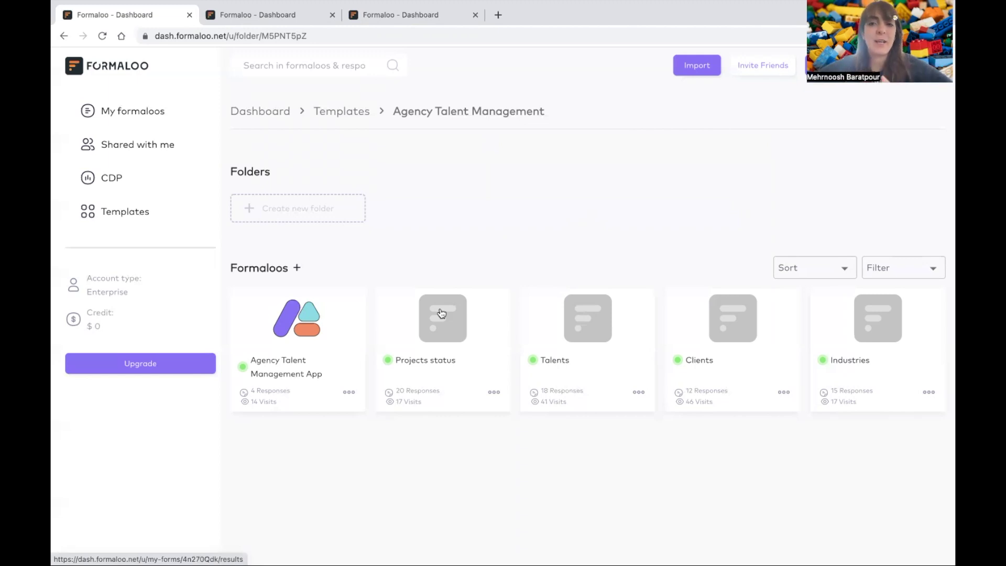
- View the spreadsheet import dialog and close it without choosing a file
{"action": "left_click", "coordinate": [696, 65]}
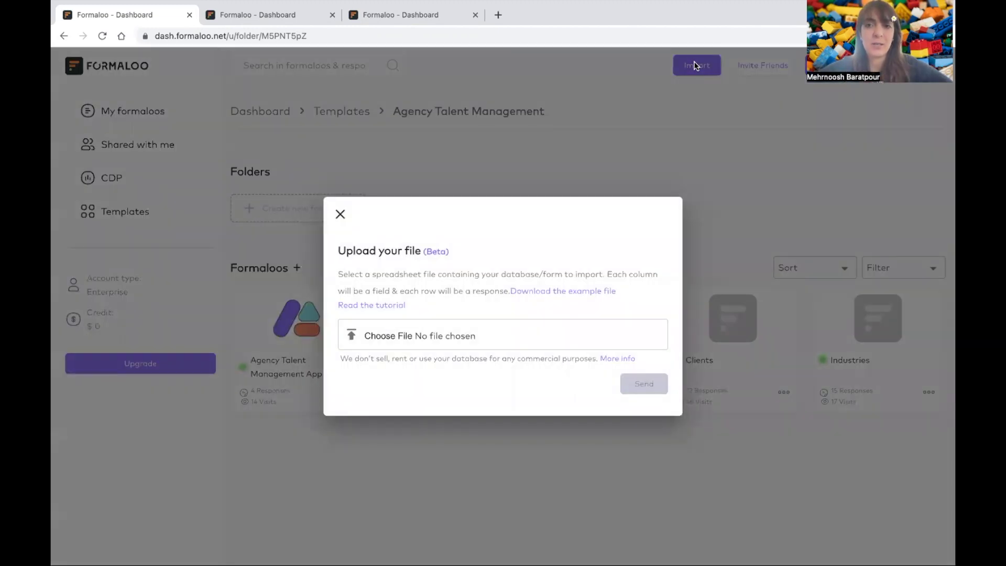
{"action": "left_click", "coordinate": [541, 165]}
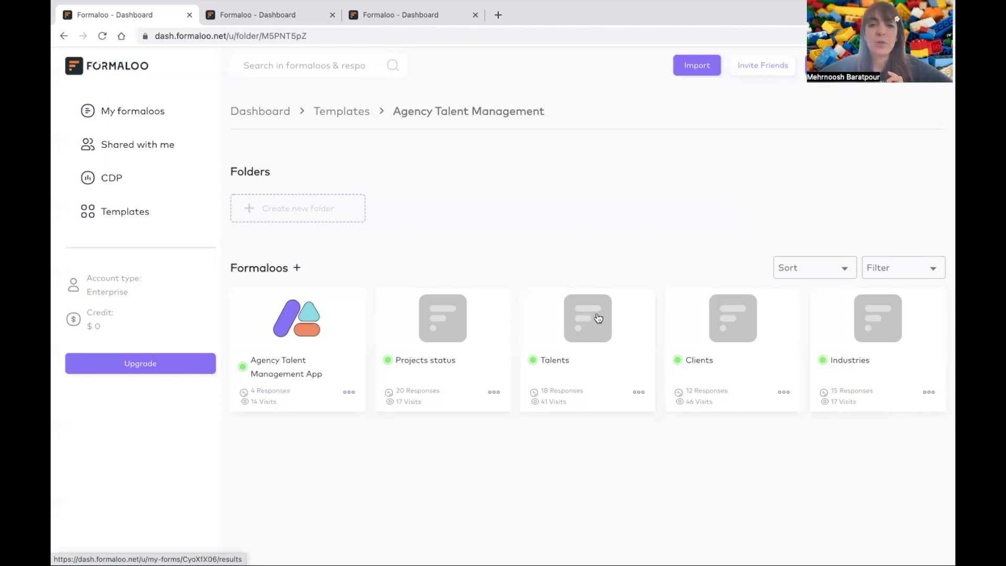
- Open the Projects status responses and examine the account manager record linked to the first project
{"action": "left_click", "coordinate": [445, 317]}
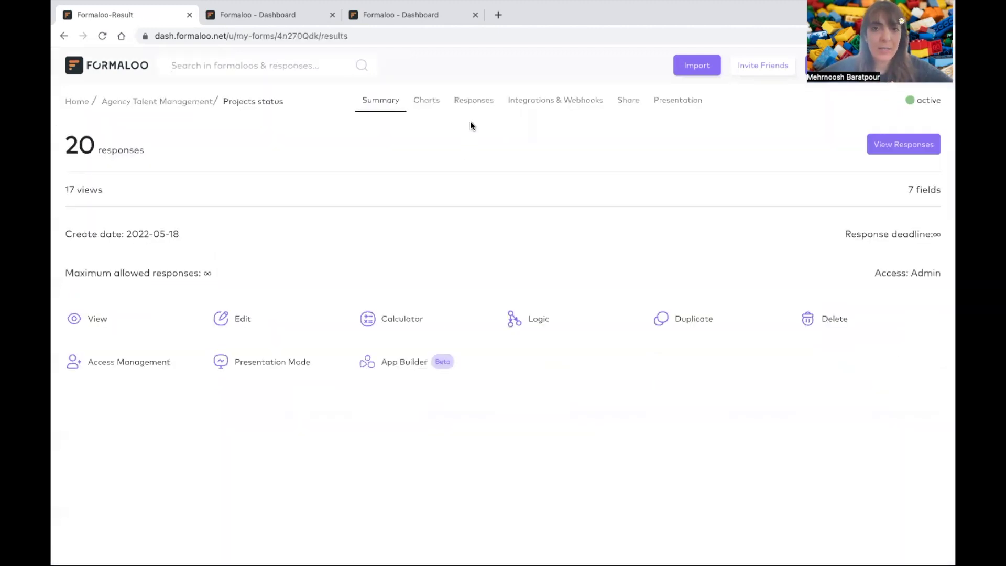
{"action": "left_click", "coordinate": [475, 104]}
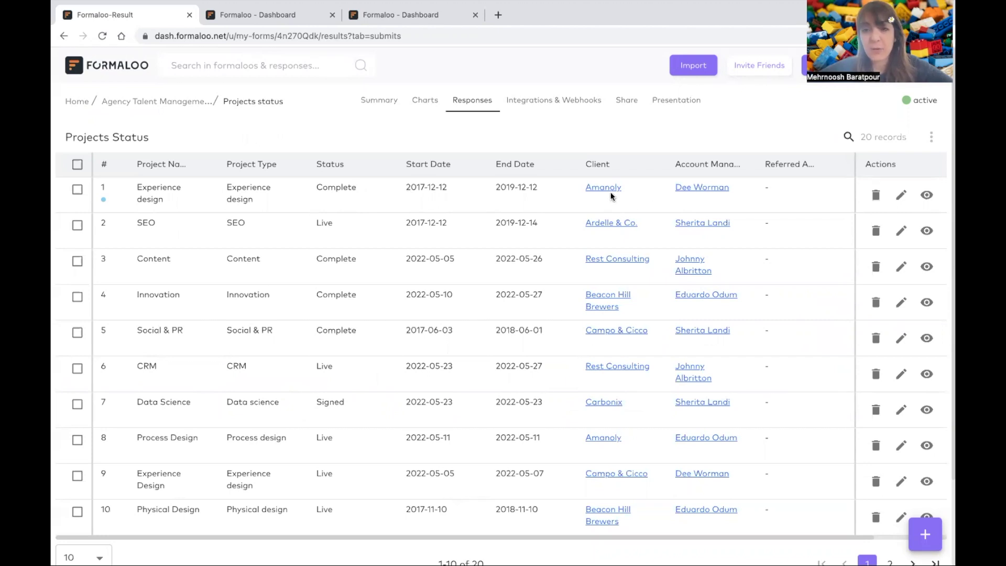
{"action": "left_click", "coordinate": [703, 190]}
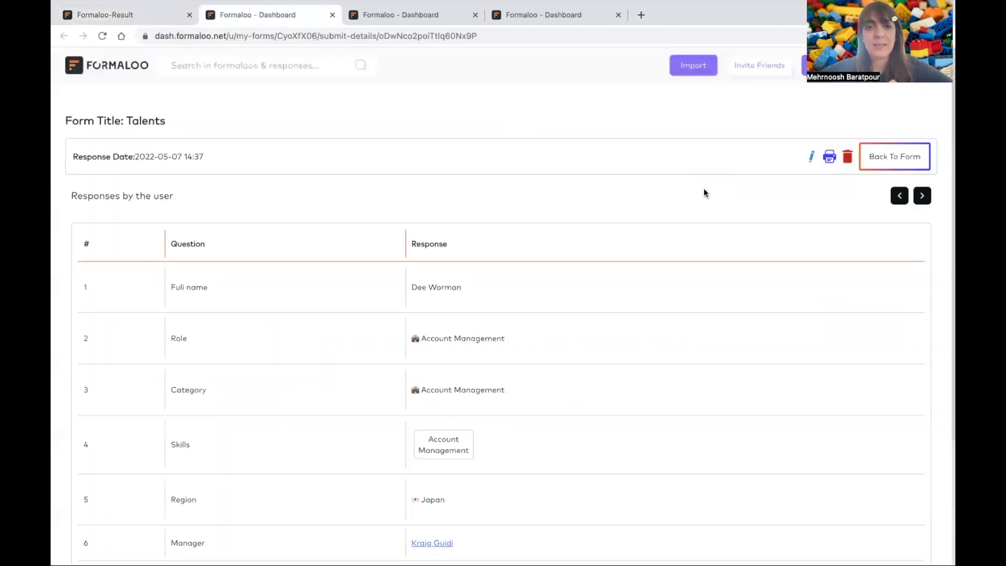
{"action": "scroll", "coordinate": [527, 344], "scroll_direction": "down", "scroll_amount": 3}
{"action": "scroll", "coordinate": [527, 343], "scroll_direction": "down", "scroll_amount": 1}
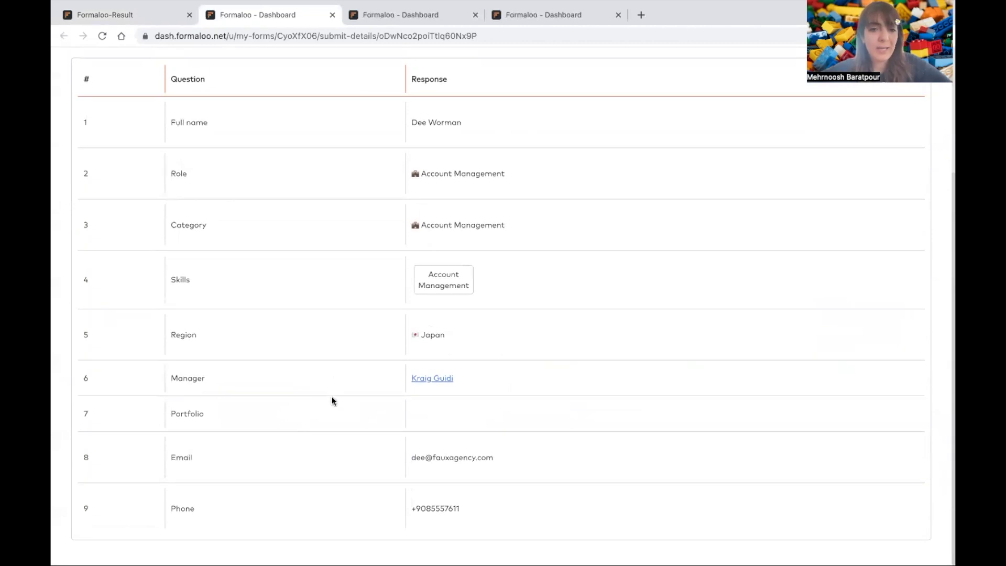
{"action": "scroll", "coordinate": [315, 251], "scroll_direction": "up", "scroll_amount": 4}
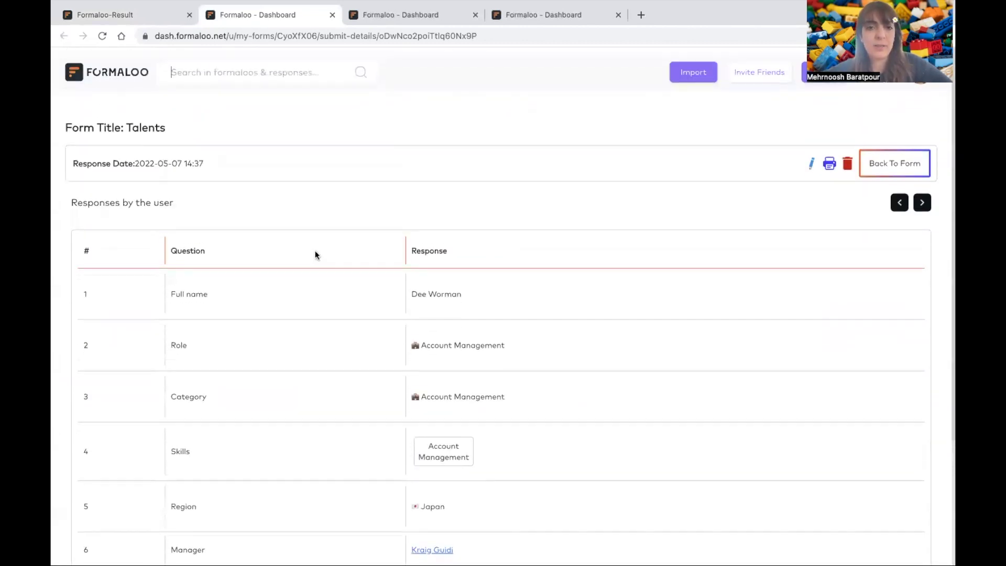
{"action": "key", "text": "ctrl+w"}
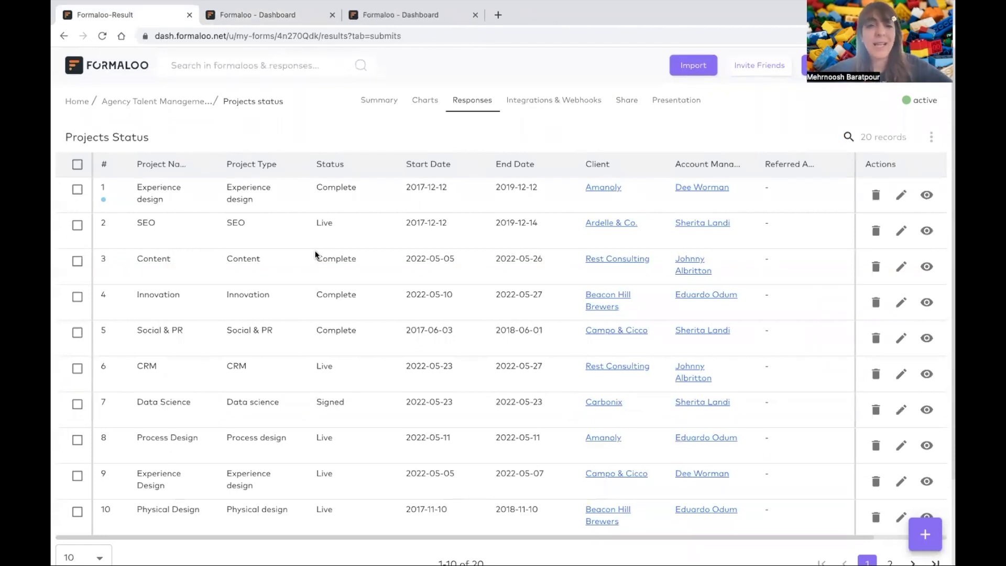
- Return to the Agency Talent Management folder and open the public web app of Agency Talent Management App
{"action": "left_click", "coordinate": [172, 102]}
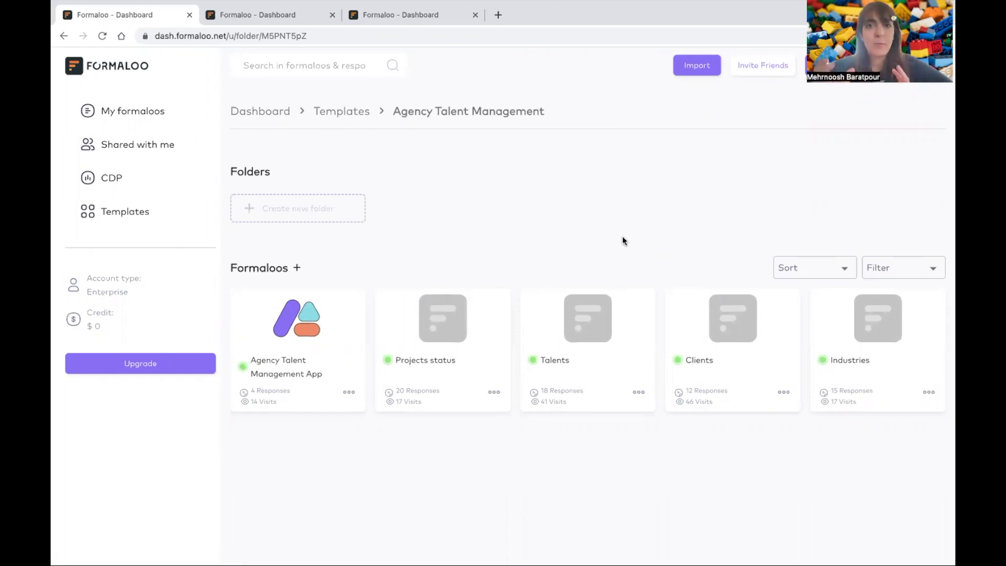
{"action": "right_click", "coordinate": [302, 321]}
{"action": "left_click", "coordinate": [317, 330]}
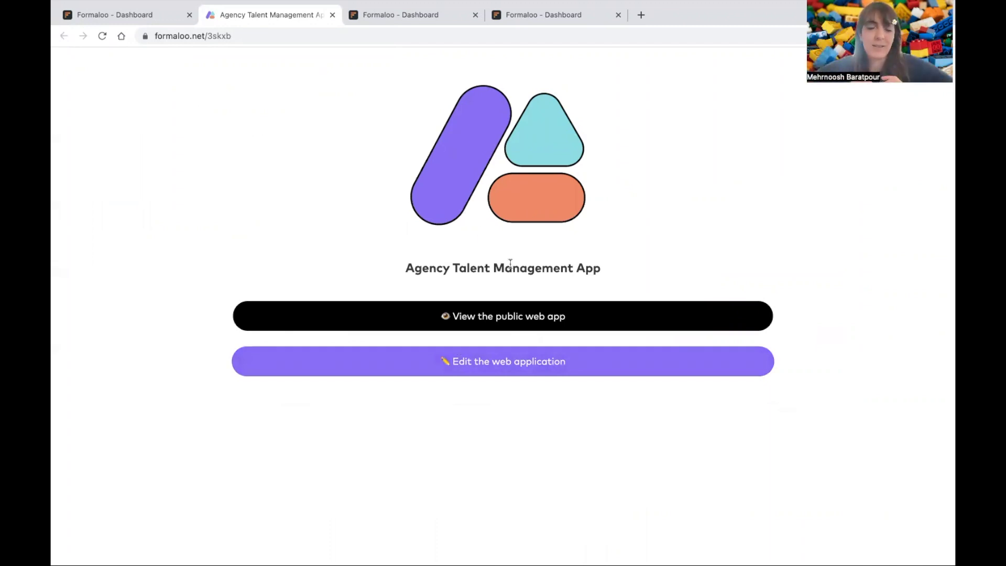
{"action": "left_click", "coordinate": [507, 318]}
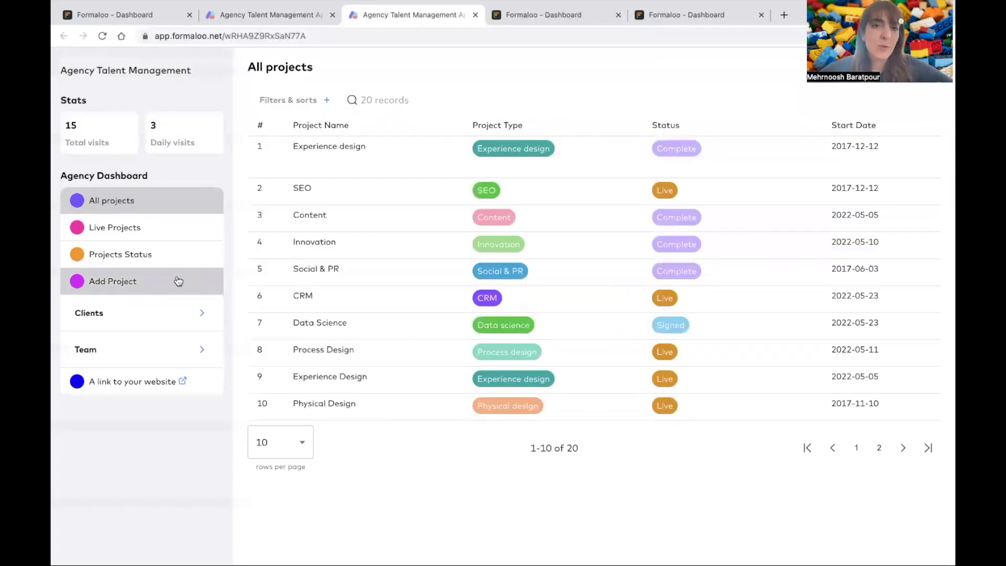
- Examine the Live Projects table and all columns of the All projects table in the public app
{"action": "left_click", "coordinate": [140, 231]}
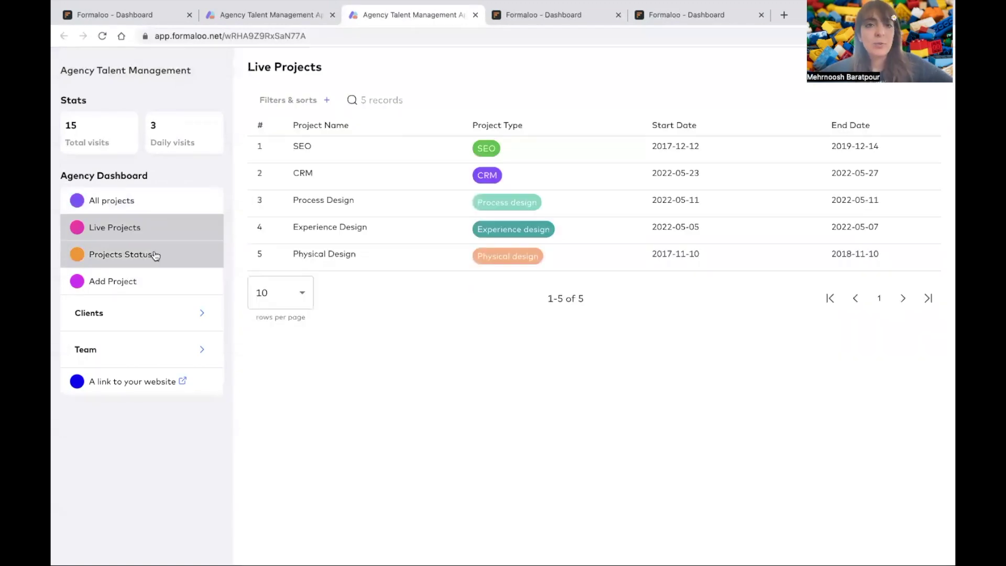
{"action": "left_click", "coordinate": [153, 198]}
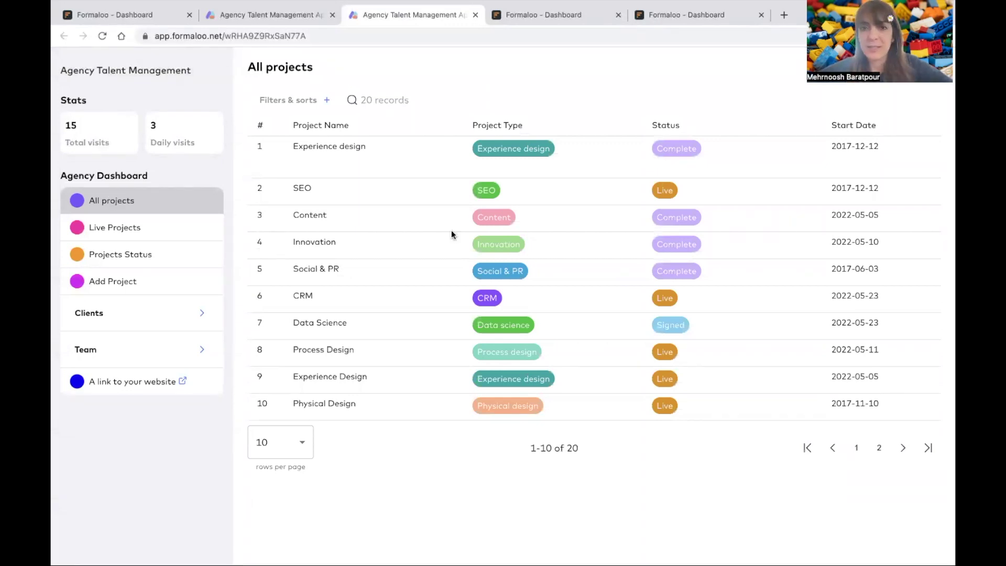
{"action": "scroll", "coordinate": [555, 256], "scroll_direction": "right", "scroll_amount": 10}
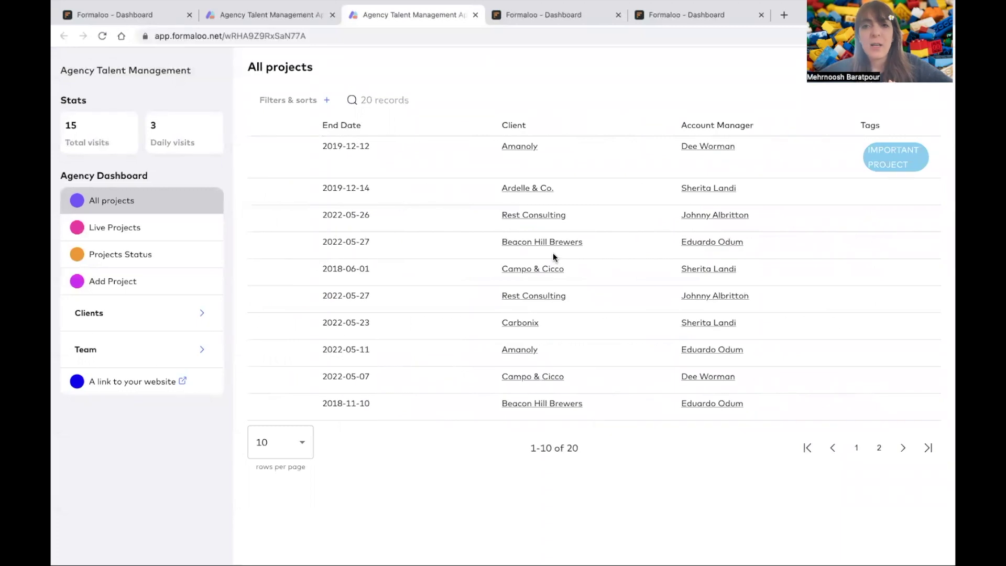
{"action": "scroll", "coordinate": [566, 175], "scroll_direction": "left", "scroll_amount": 10}
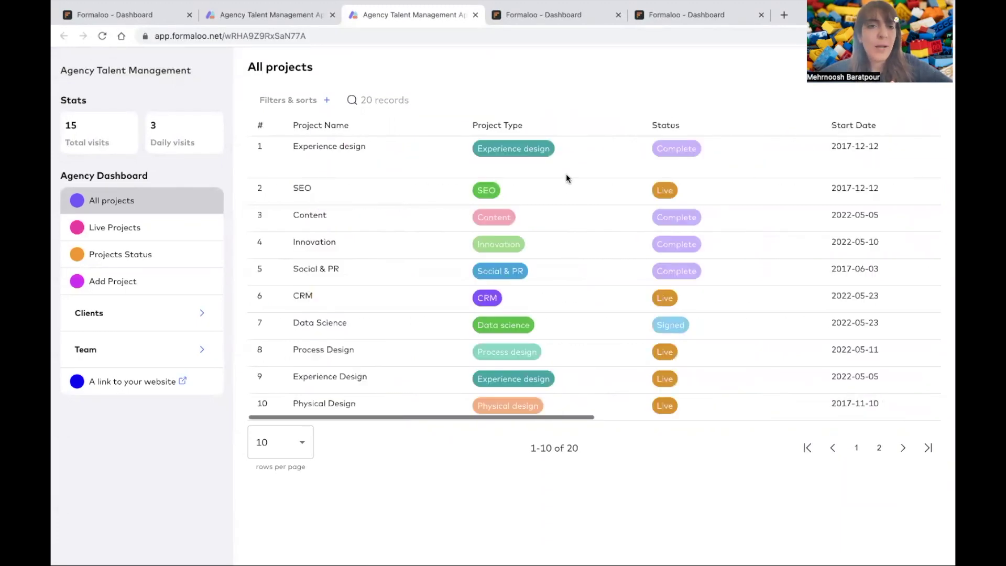
- Filter the All projects table by the Experience design project type and clear the filter
{"action": "left_click", "coordinate": [508, 152]}
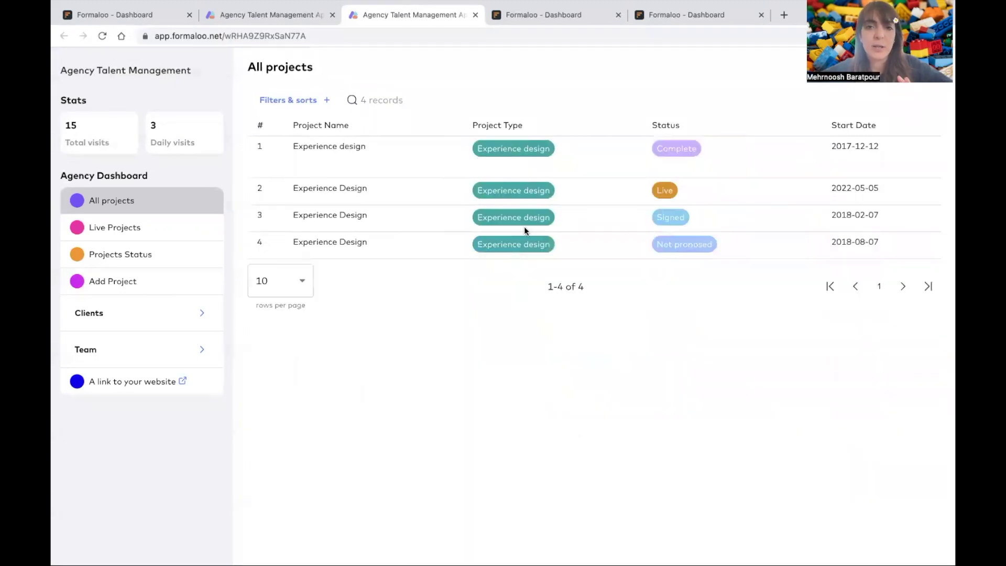
{"action": "left_click", "coordinate": [285, 104]}
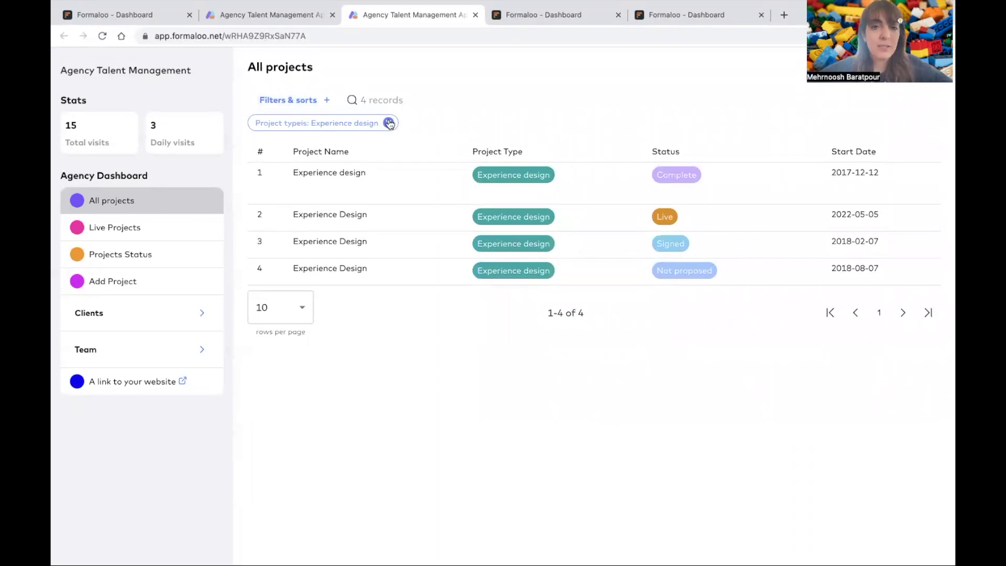
{"action": "left_click", "coordinate": [390, 123]}
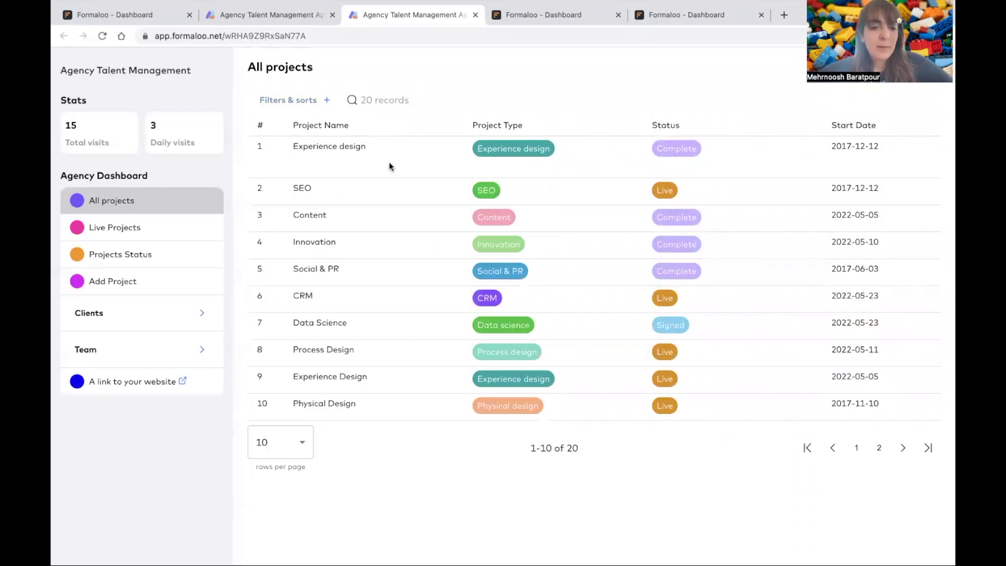
- Close the public app and open the web application with its sidebar in edit mode
{"action": "key", "text": "ctrl+w"}
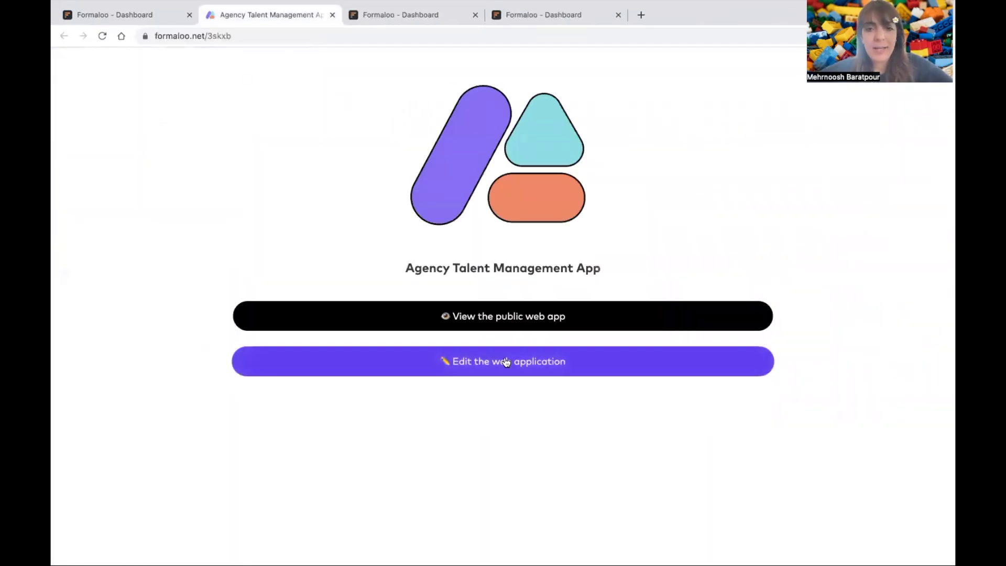
{"action": "left_click", "coordinate": [506, 362]}
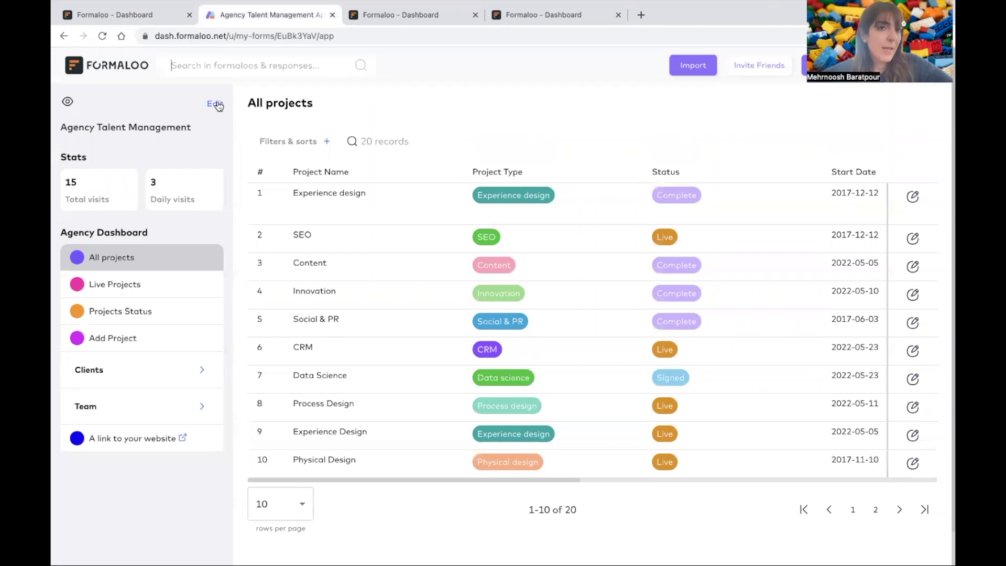
{"action": "left_click", "coordinate": [215, 104]}
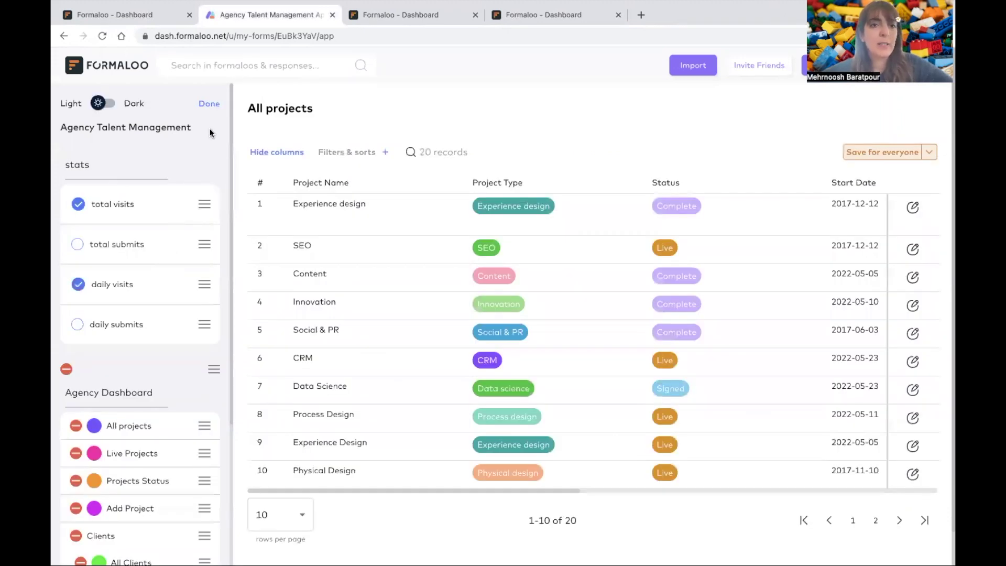
- Add a new menu below the Agency Dashboard menu in the app's sidebar
{"action": "scroll", "coordinate": [206, 142], "scroll_direction": "down", "scroll_amount": 5}
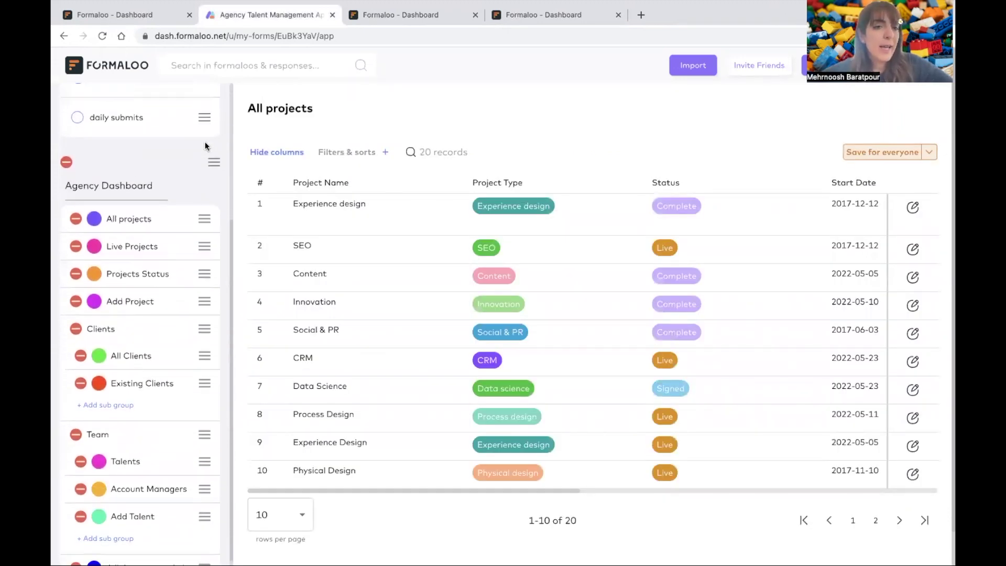
{"action": "scroll", "coordinate": [144, 369], "scroll_direction": "down", "scroll_amount": 1}
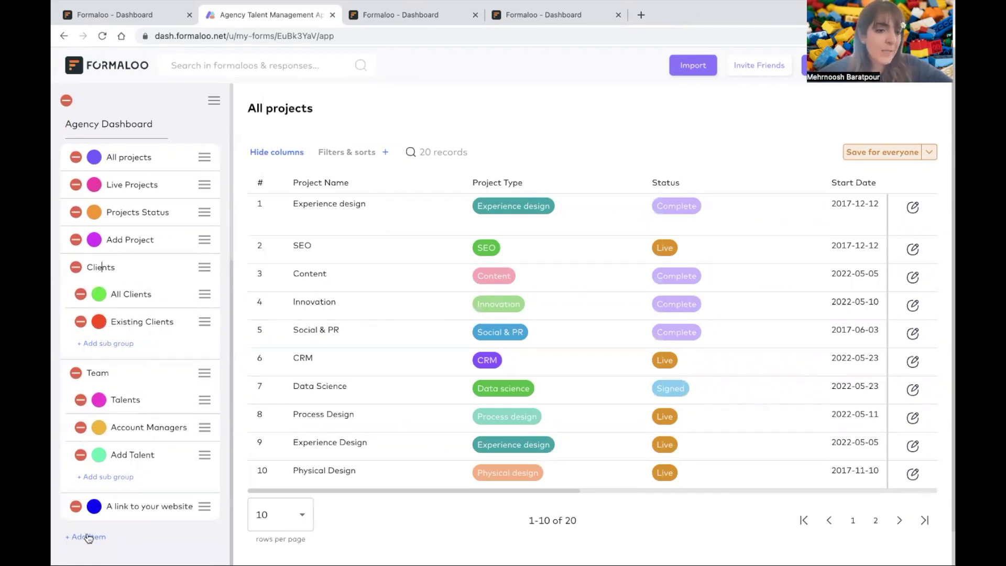
{"action": "scroll", "coordinate": [89, 540], "scroll_direction": "down", "scroll_amount": 1}
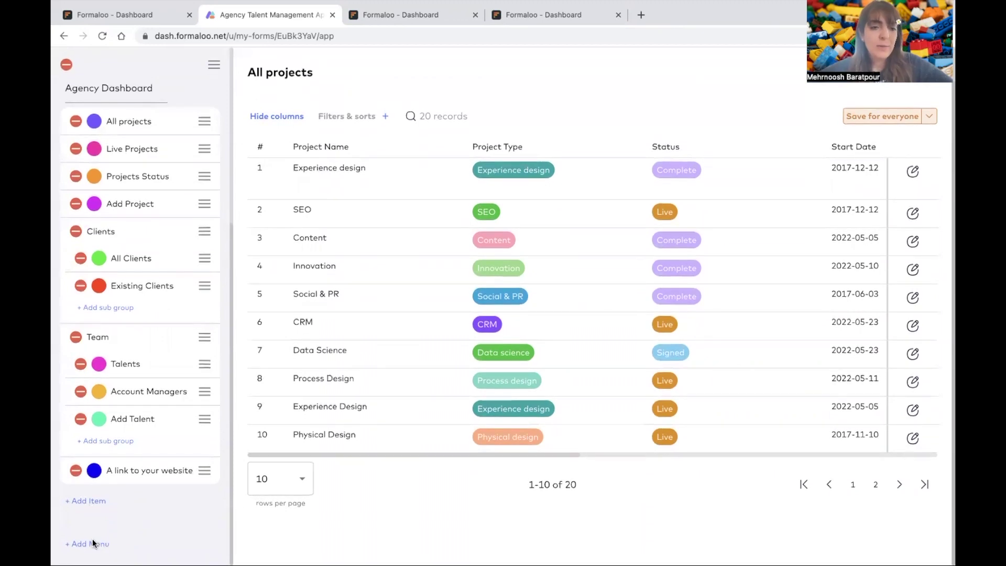
{"action": "left_click", "coordinate": [95, 543]}
{"action": "left_click_drag", "start_coordinate": [120, 468], "coordinate": [62, 474]}
{"action": "left_click", "coordinate": [103, 469]}
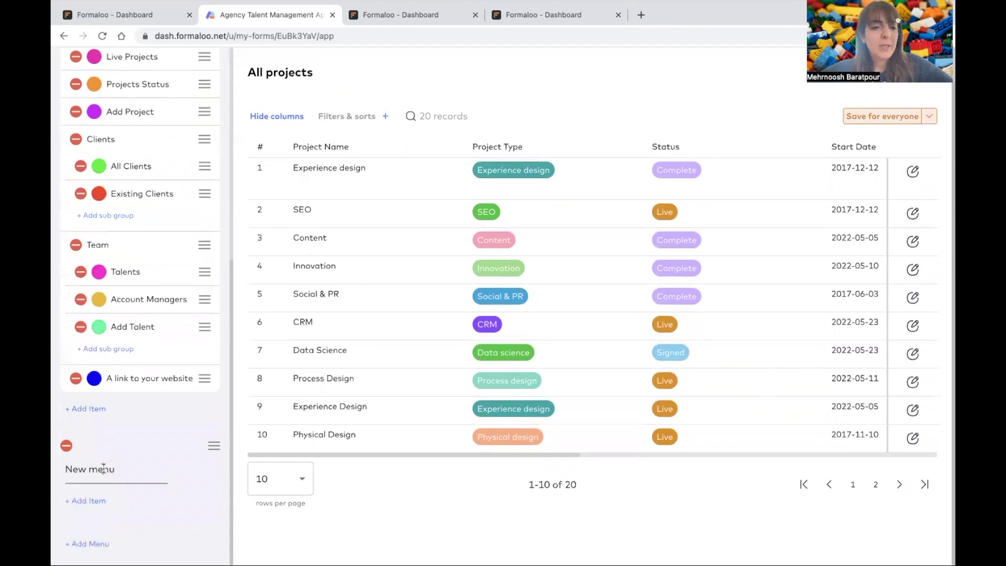
- Add a group item titled "All projects" to the new menu
{"action": "left_click", "coordinate": [94, 504]}
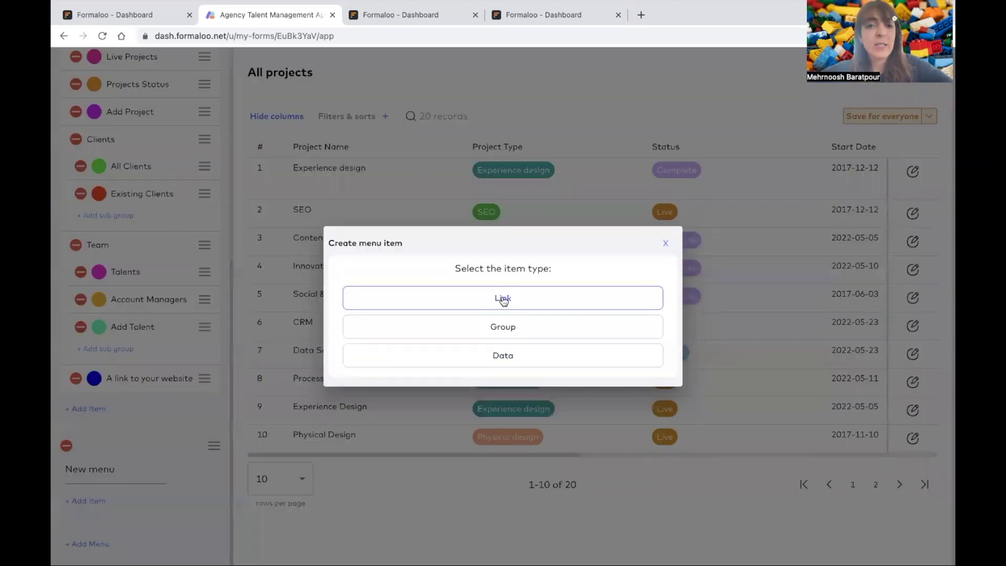
{"action": "left_click", "coordinate": [489, 326]}
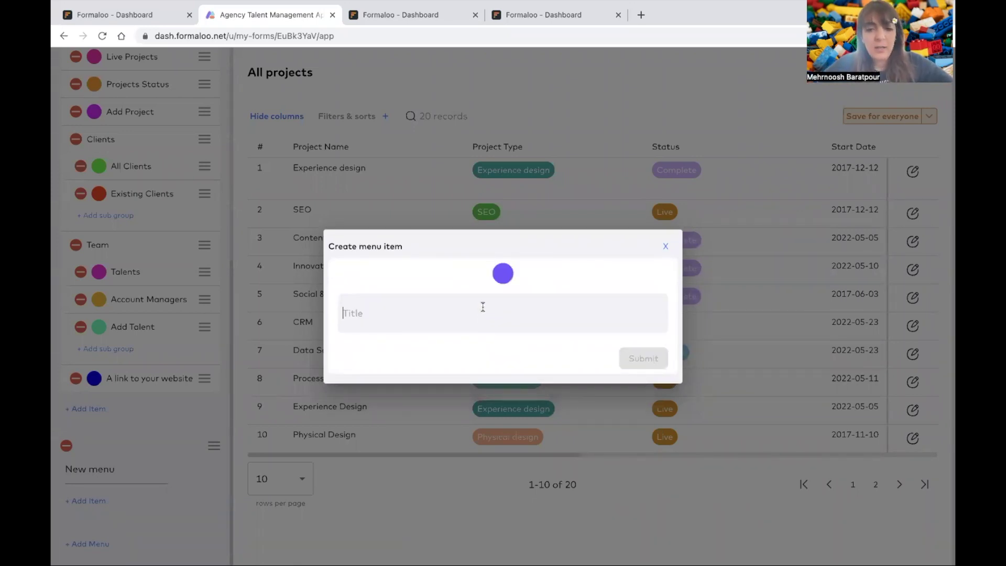
{"action": "type", "text": "All"}
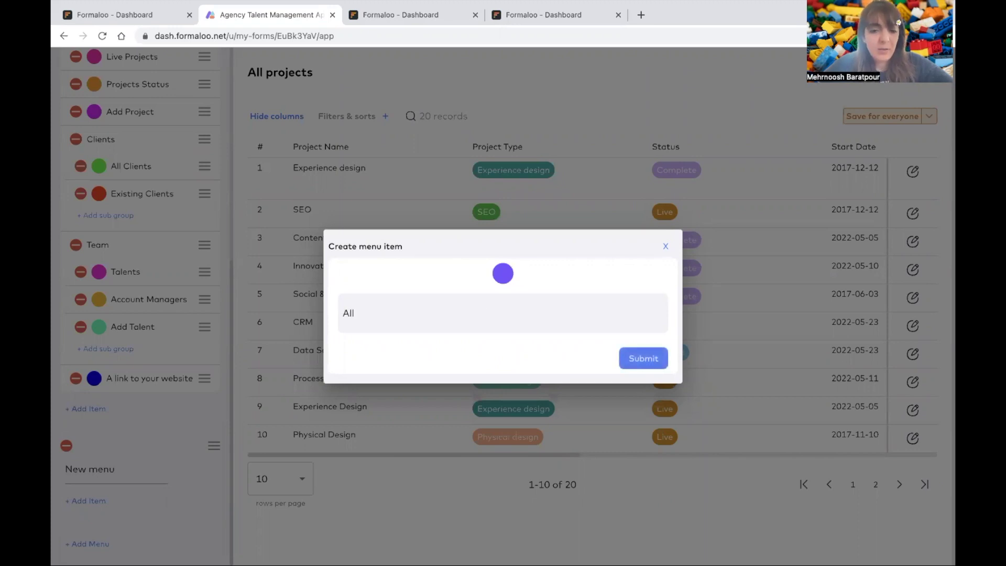
{"action": "type", "text": " projects"}
{"action": "left_click", "coordinate": [656, 358]}
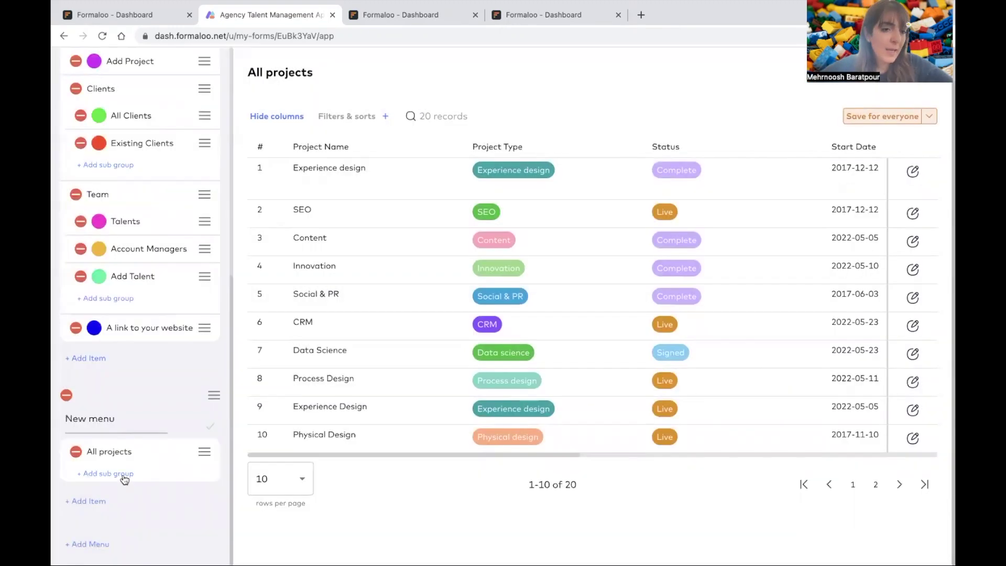
- Start a sub-group item under the new menu's All projects group and choose the "All projects" form as its source
{"action": "left_click", "coordinate": [124, 477]}
{"action": "left_click", "coordinate": [507, 341]}
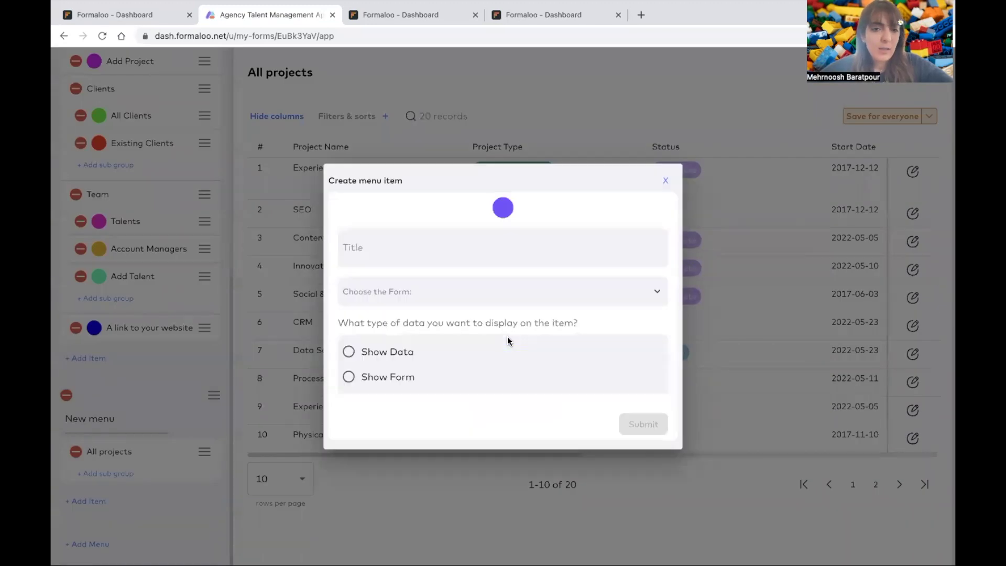
{"action": "left_click", "coordinate": [483, 288]}
{"action": "type", "text": "a"}
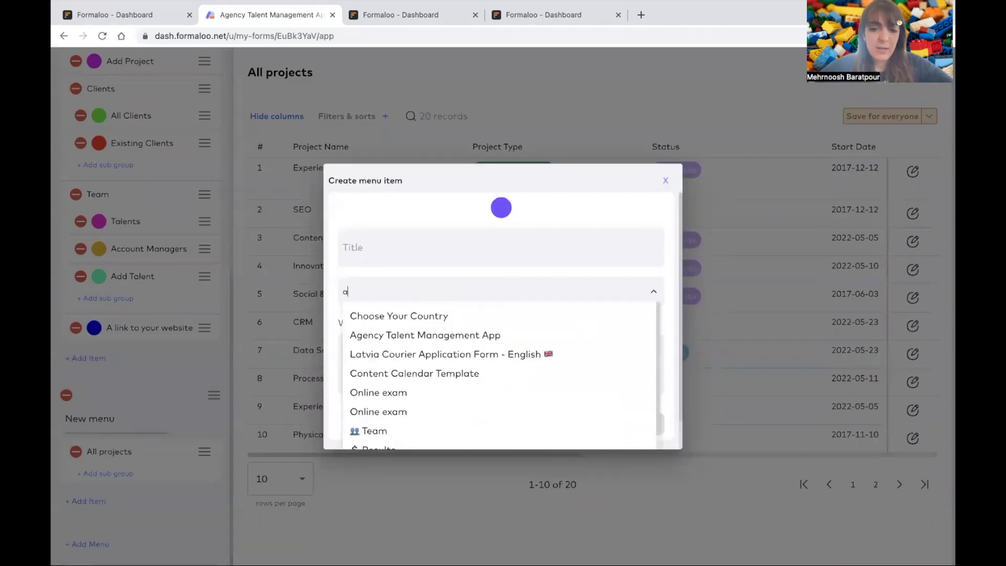
{"action": "type", "text": "ll pro"}
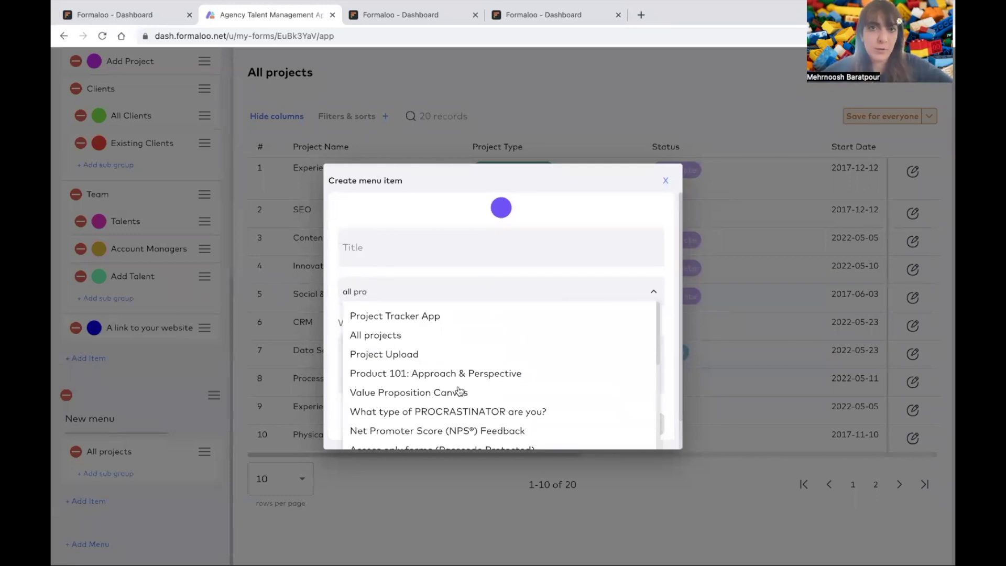
{"action": "left_click", "coordinate": [378, 336]}
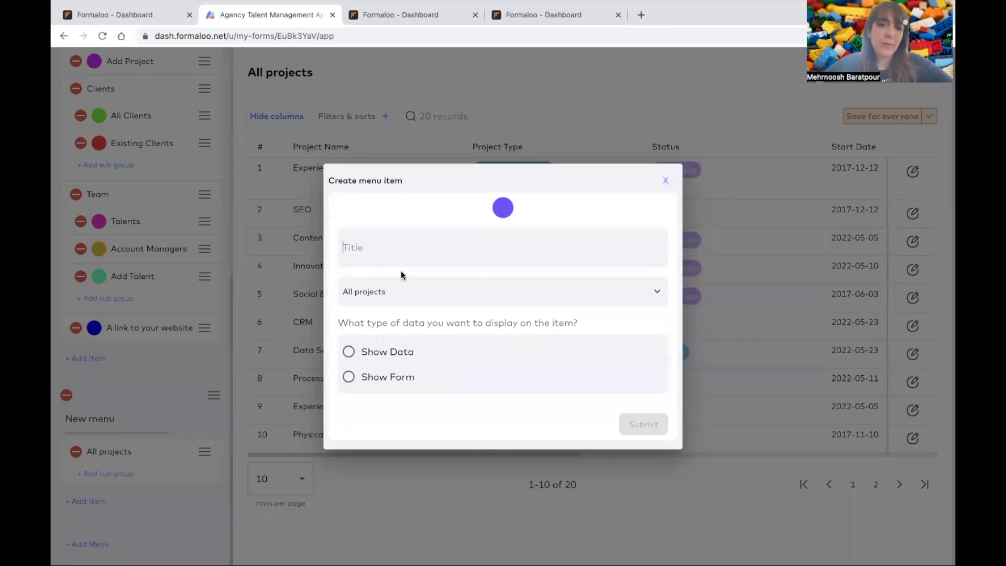
- Title the new item "All projects list" and give it an orange-yellow color
{"action": "type", "text": "A list. of"}
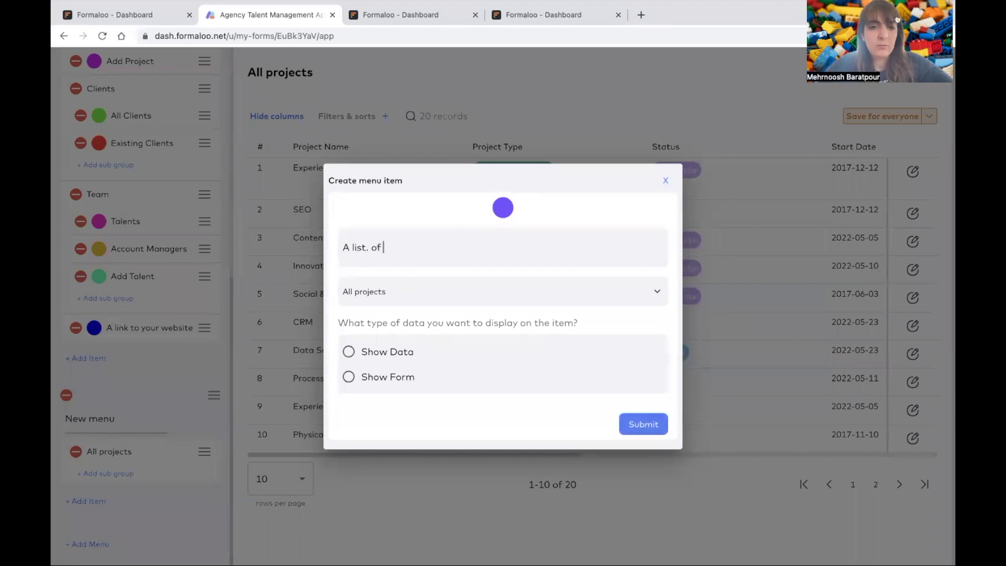
{"action": "key", "text": "ctrl+a"}
{"action": "key", "text": "BackSpace"}
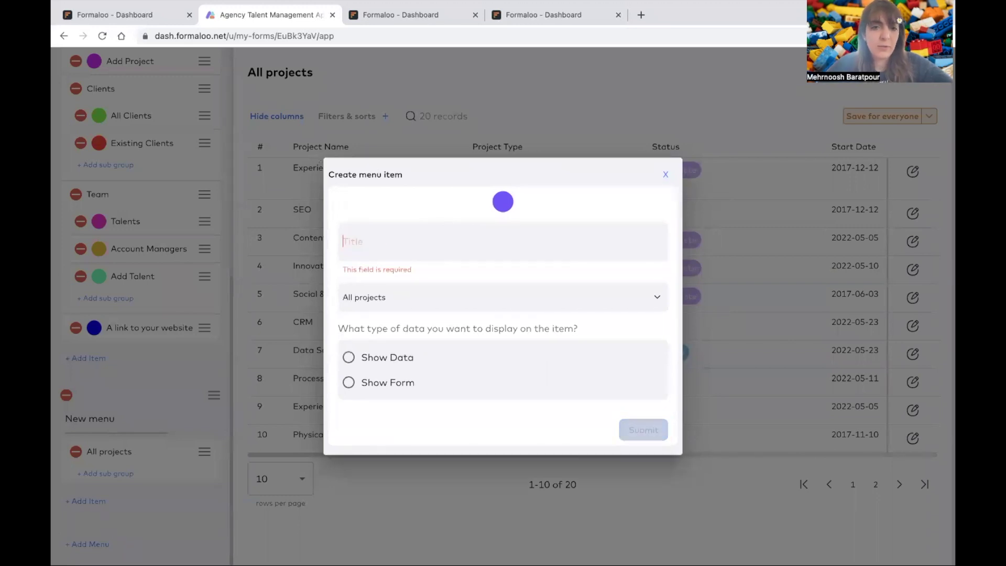
{"action": "type", "text": "All pro"}
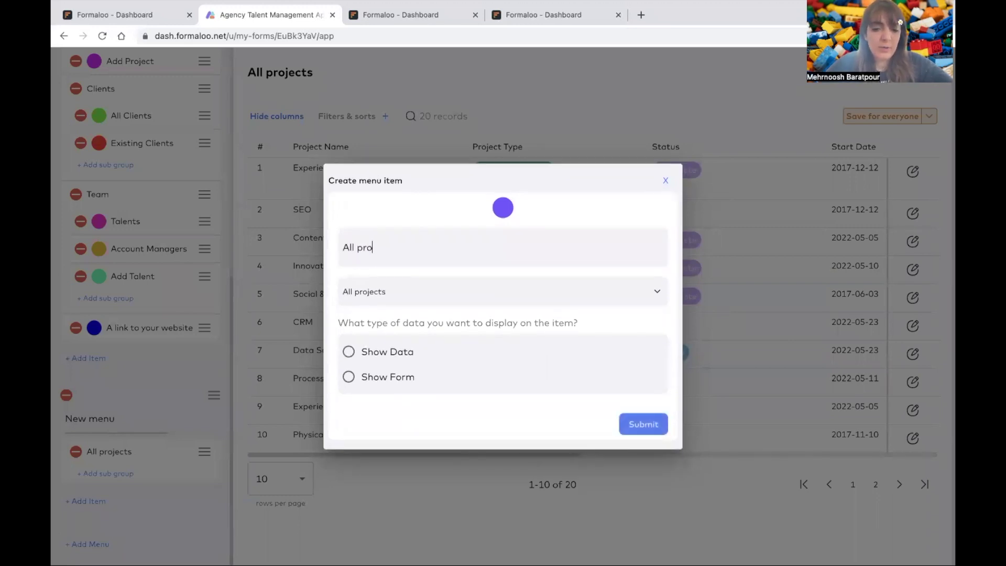
{"action": "type", "text": "jects list"}
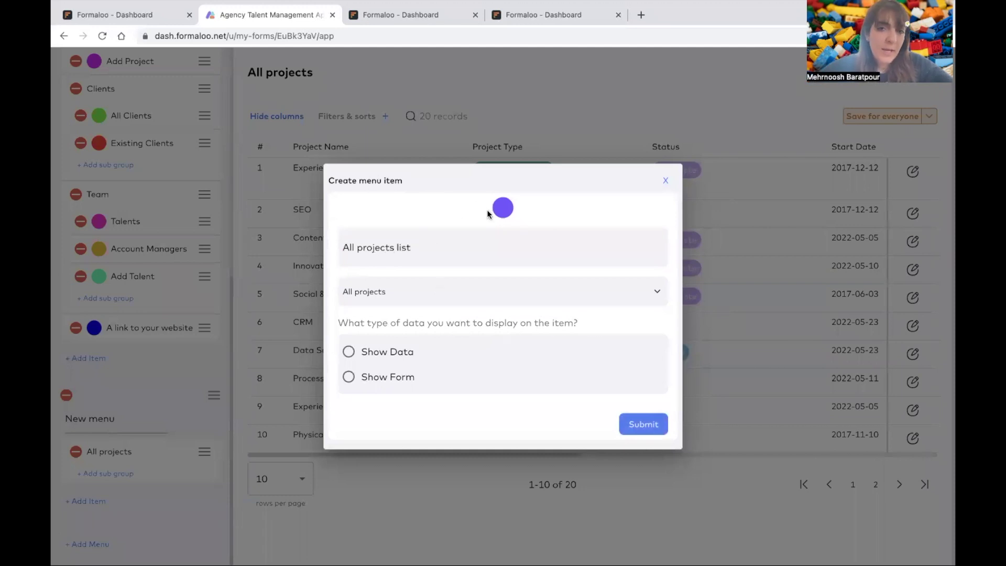
{"action": "left_click", "coordinate": [503, 207]}
{"action": "left_click_drag", "start_coordinate": [575, 330], "coordinate": [510, 321]}
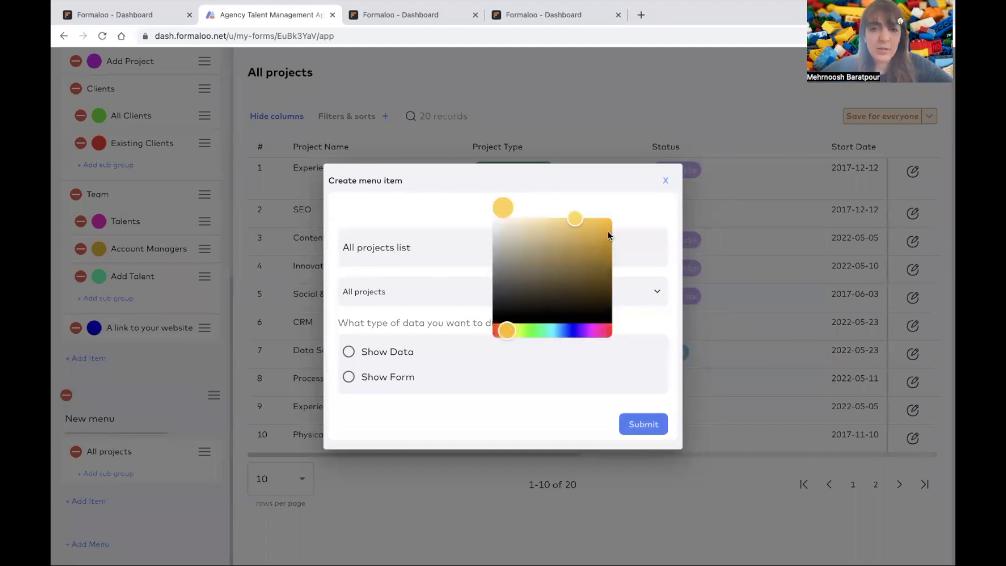
{"action": "left_click", "coordinate": [621, 213]}
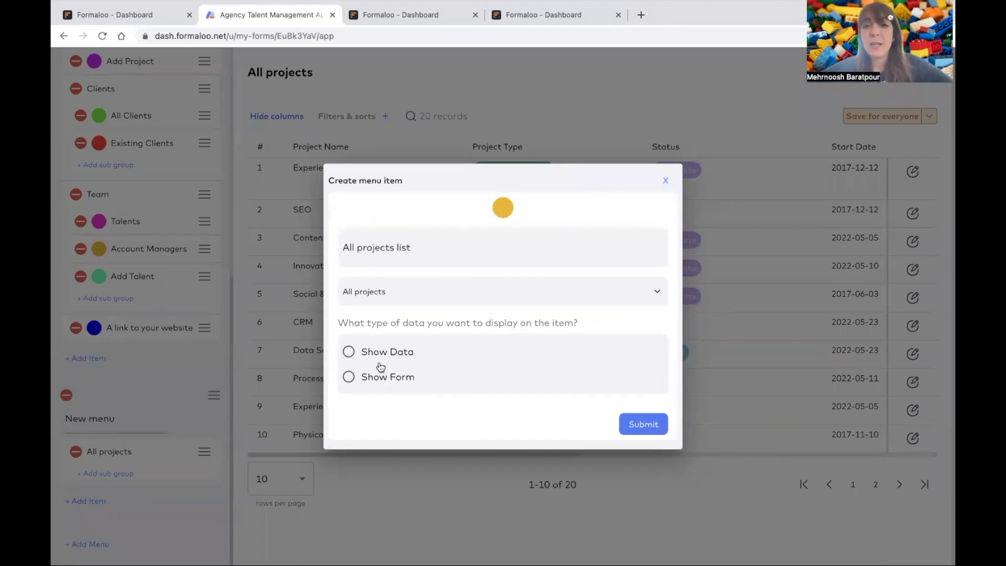
- Set the item to show data as a table, submit it, and open All projects list
{"action": "left_click", "coordinate": [383, 383]}
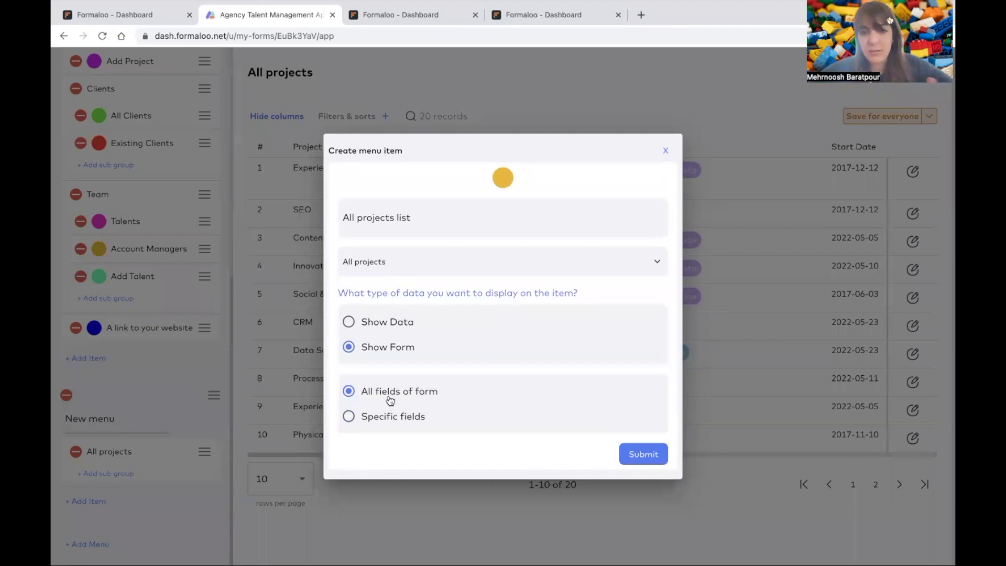
{"action": "left_click", "coordinate": [390, 325]}
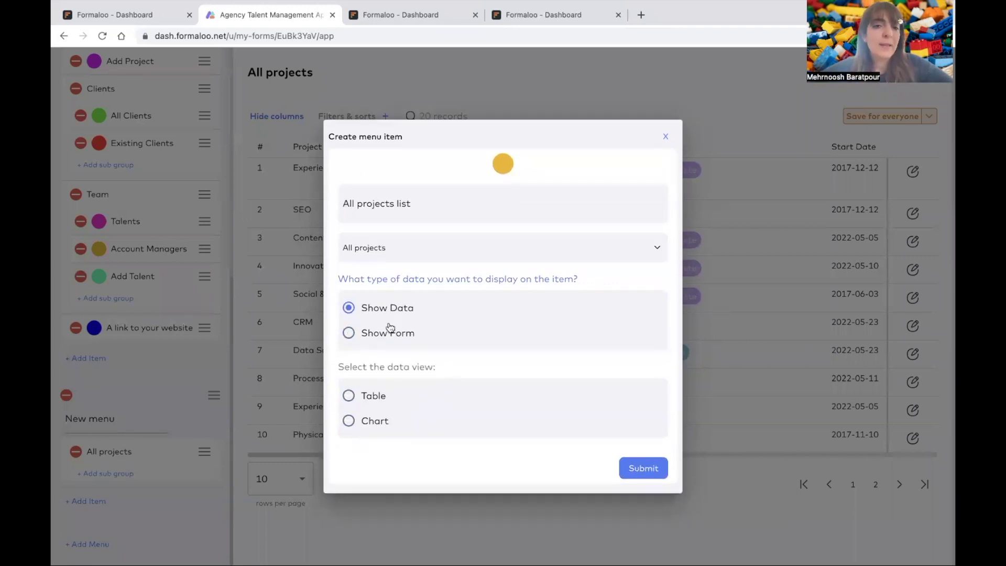
{"action": "left_click", "coordinate": [372, 396]}
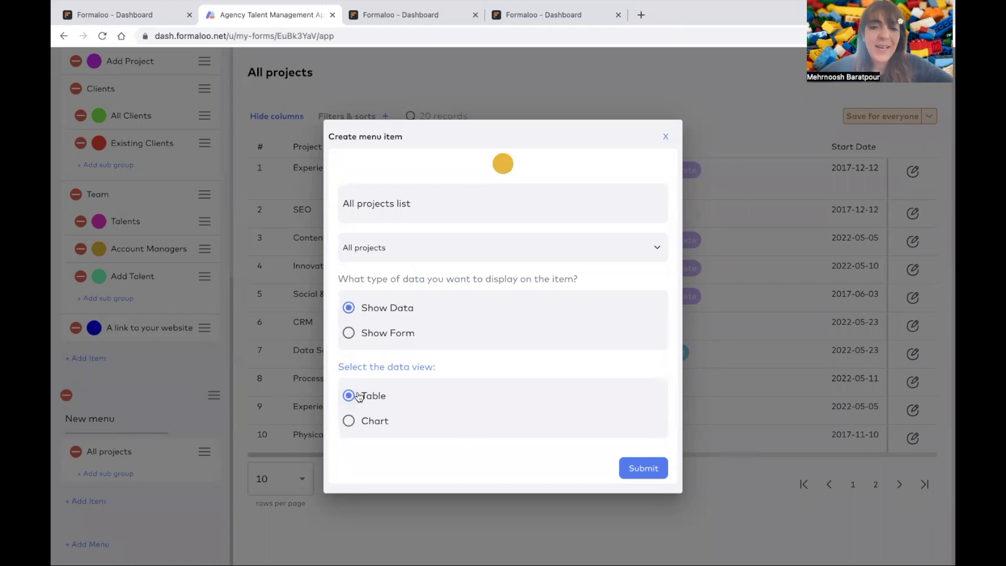
{"action": "left_click", "coordinate": [641, 468]}
{"action": "left_click", "coordinate": [136, 451]}
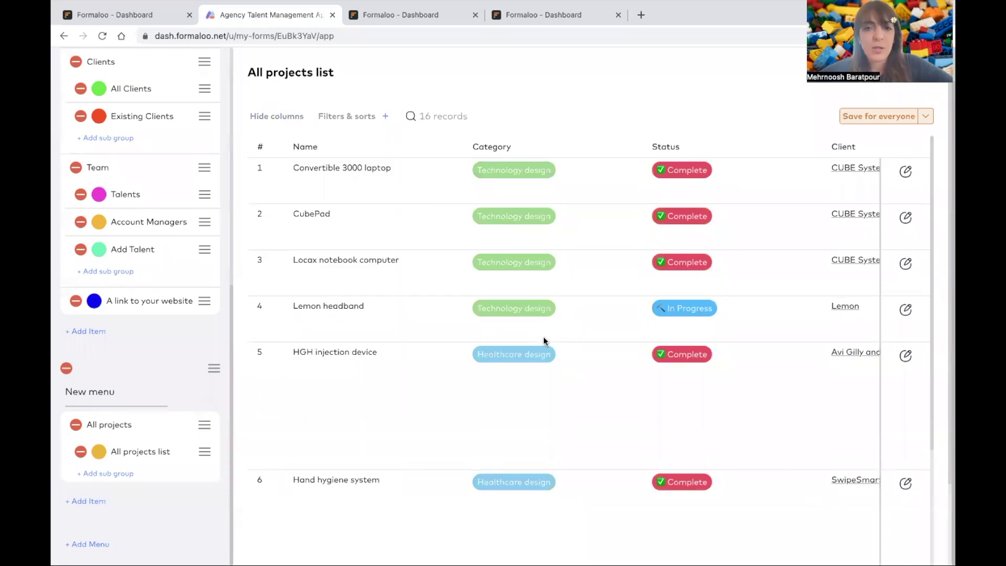
- Hide the Referred Address and Date columns in the All projects list table and save the view for everyone
{"action": "scroll", "coordinate": [602, 327], "scroll_direction": "right", "scroll_amount": 5}
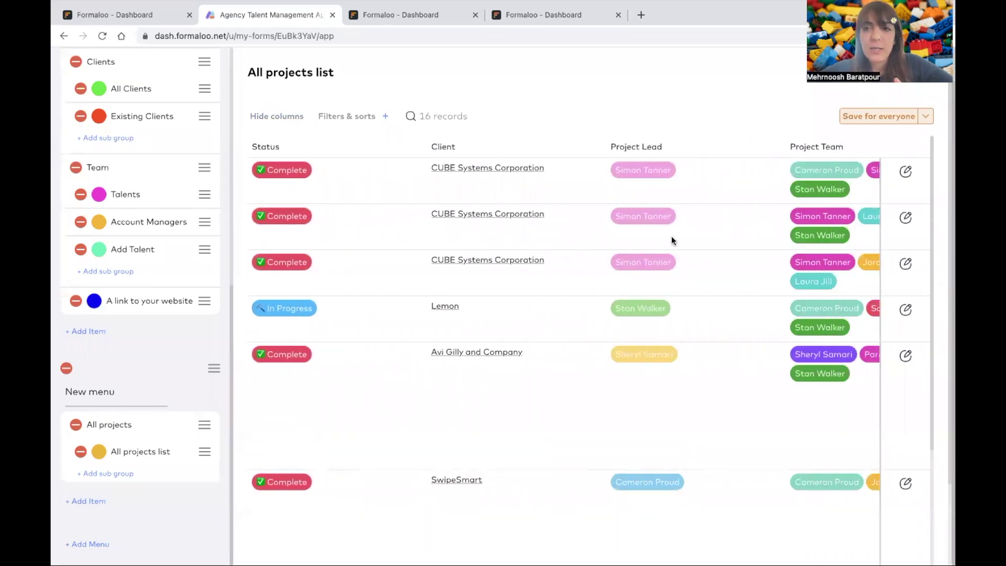
{"action": "scroll", "coordinate": [671, 237], "scroll_direction": "left", "scroll_amount": 5}
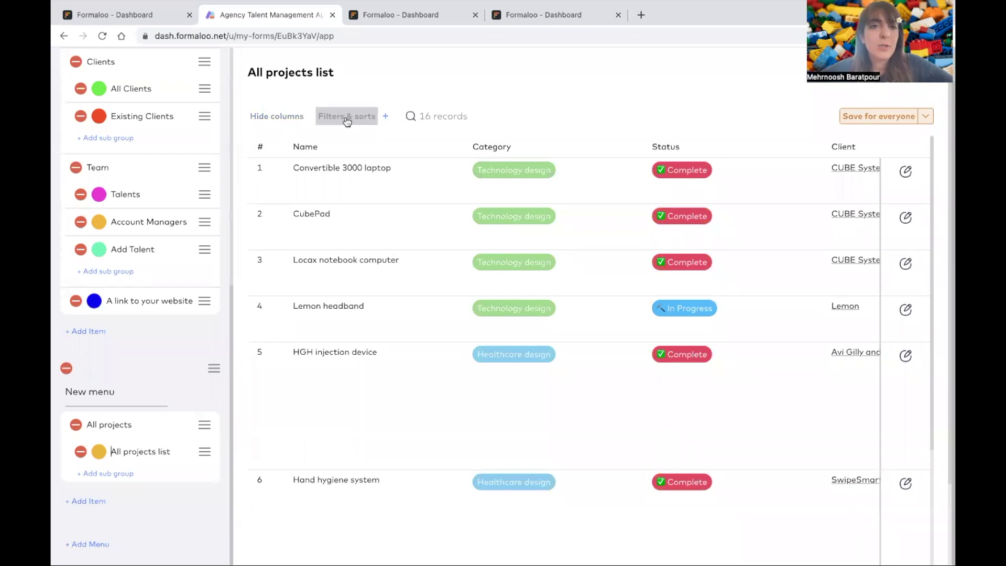
{"action": "scroll", "coordinate": [511, 271], "scroll_direction": "right", "scroll_amount": 5}
{"action": "scroll", "coordinate": [510, 272], "scroll_direction": "right", "scroll_amount": 3}
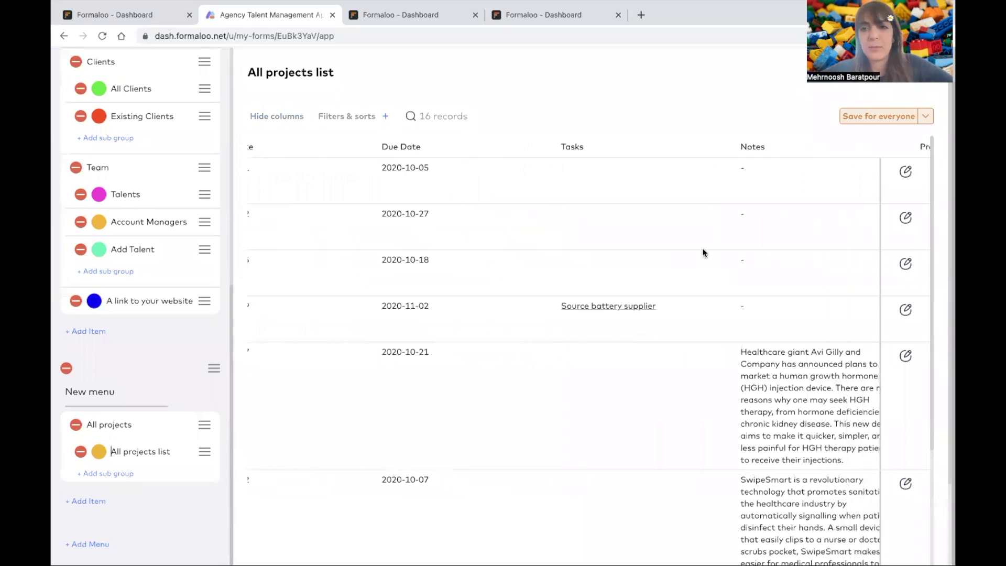
{"action": "scroll", "coordinate": [702, 247], "scroll_direction": "right", "scroll_amount": 5}
{"action": "left_click", "coordinate": [276, 116]}
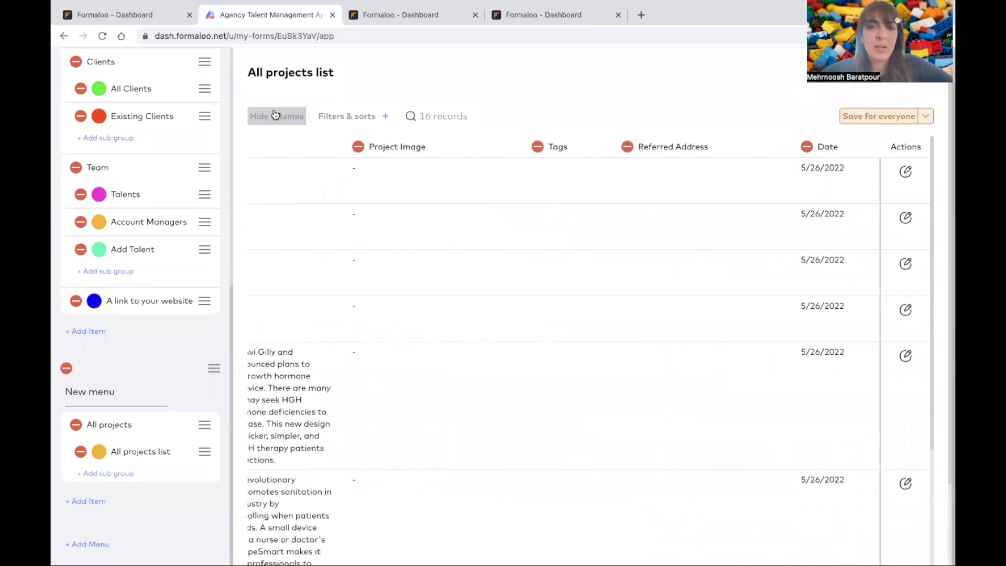
{"action": "left_click", "coordinate": [626, 148]}
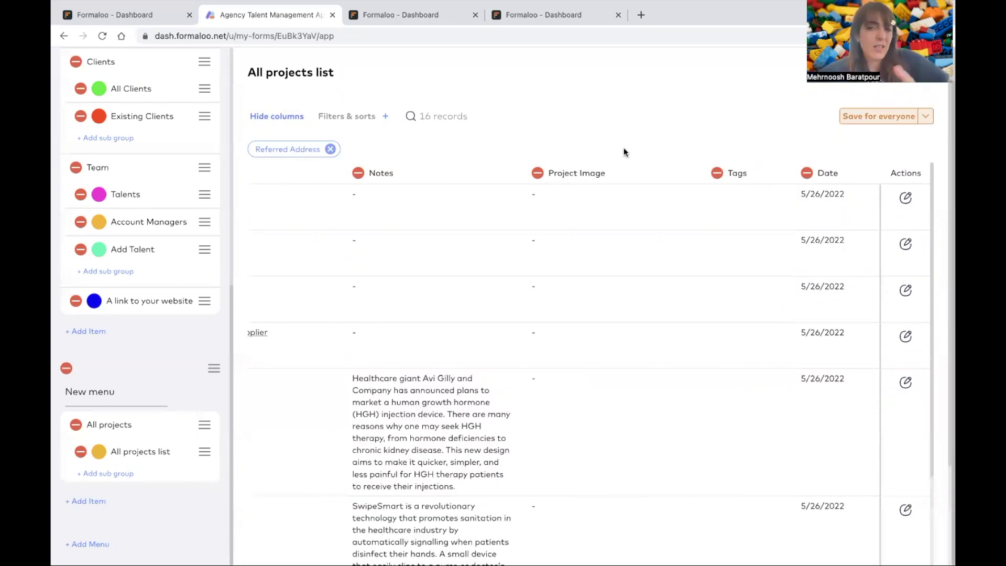
{"action": "left_click", "coordinate": [808, 173]}
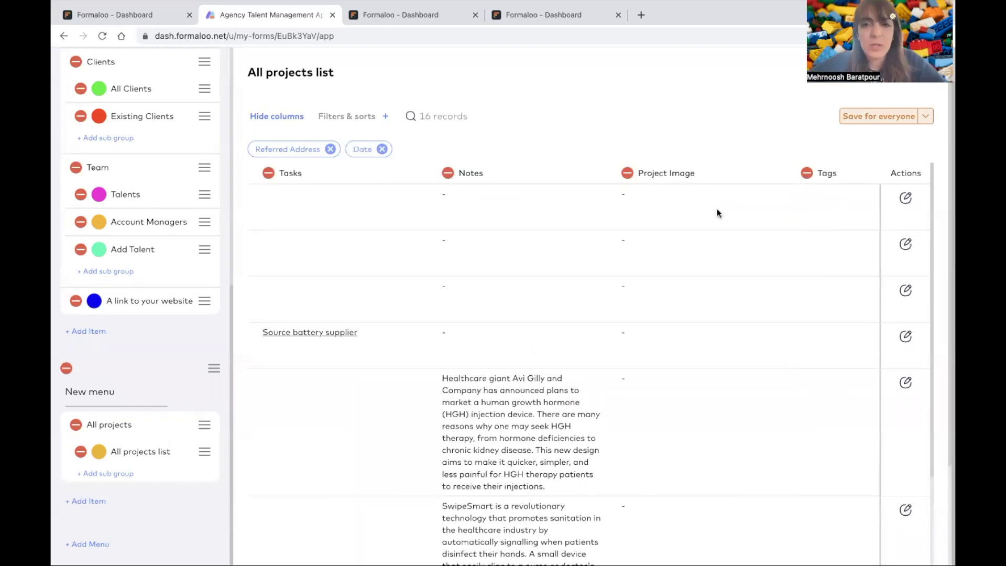
{"action": "left_click", "coordinate": [273, 118]}
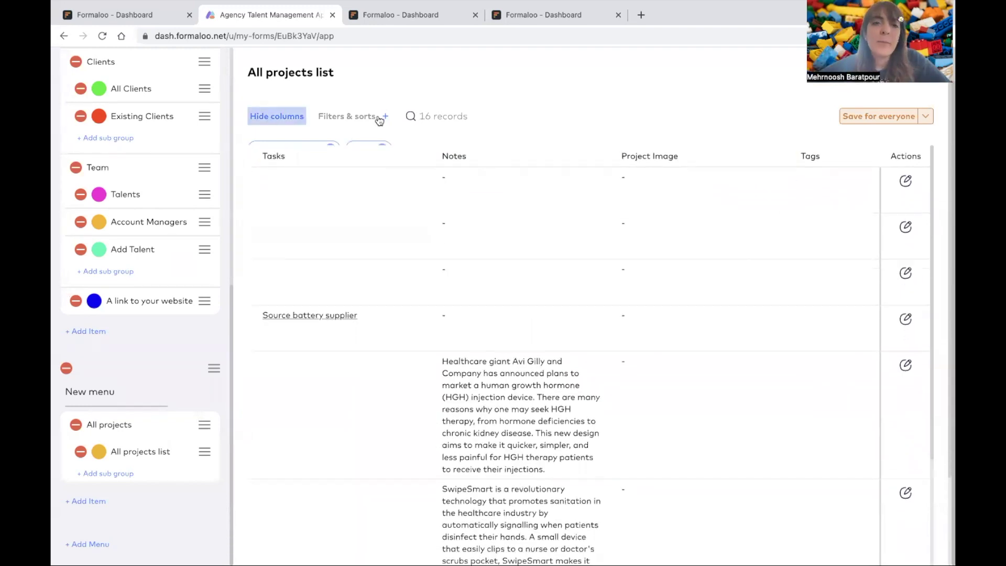
{"action": "left_click", "coordinate": [877, 122]}
- Filter the All projects list table by the In Progress status
{"action": "scroll", "coordinate": [396, 282], "scroll_direction": "left", "scroll_amount": 5}
{"action": "scroll", "coordinate": [396, 282], "scroll_direction": "left", "scroll_amount": 5}
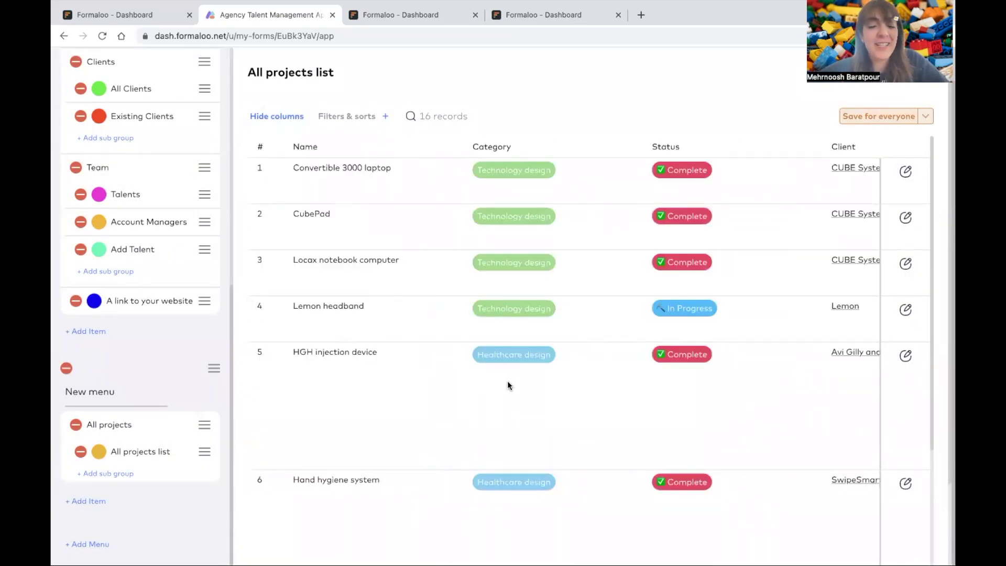
{"action": "left_click", "coordinate": [679, 308]}
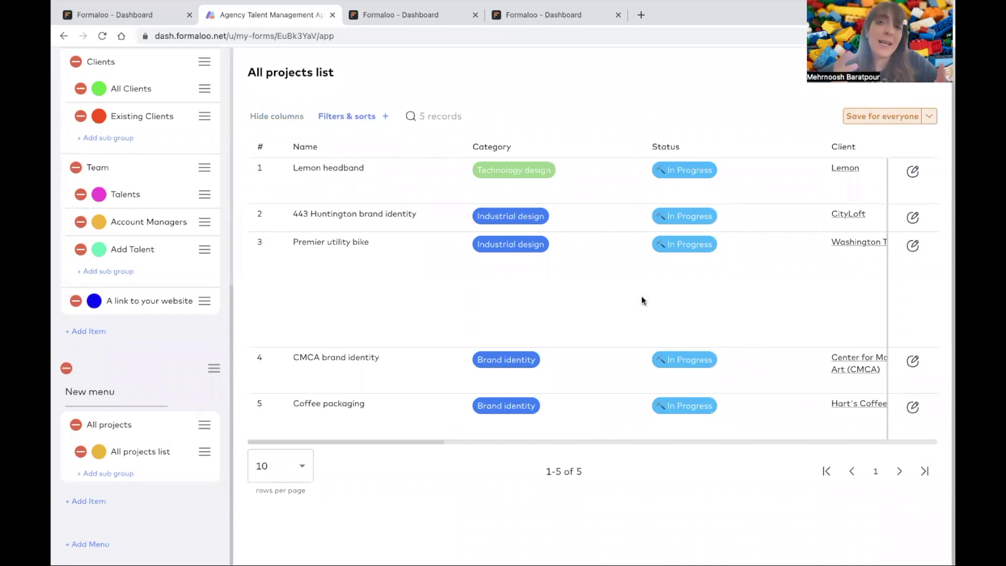
- Save the filtered view as a new table titled "In progress projects"
{"action": "left_click", "coordinate": [930, 116]}
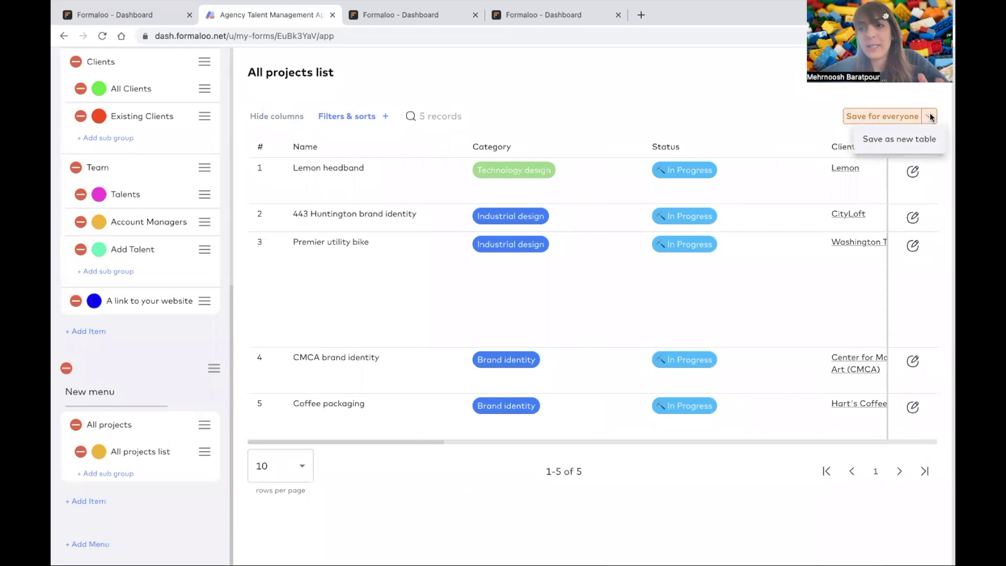
{"action": "left_click", "coordinate": [895, 141]}
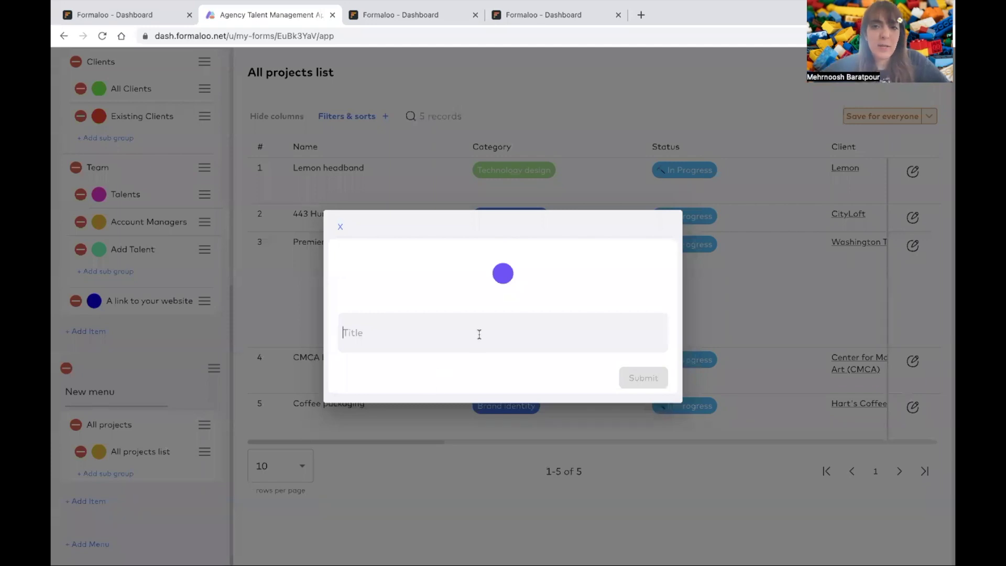
{"action": "type", "text": "The"}
{"action": "key", "text": "BackSpace"}
{"action": "key", "text": "BackSpace"}
{"action": "key", "text": "BackSpace"}
{"action": "type", "text": "In progress projects"}
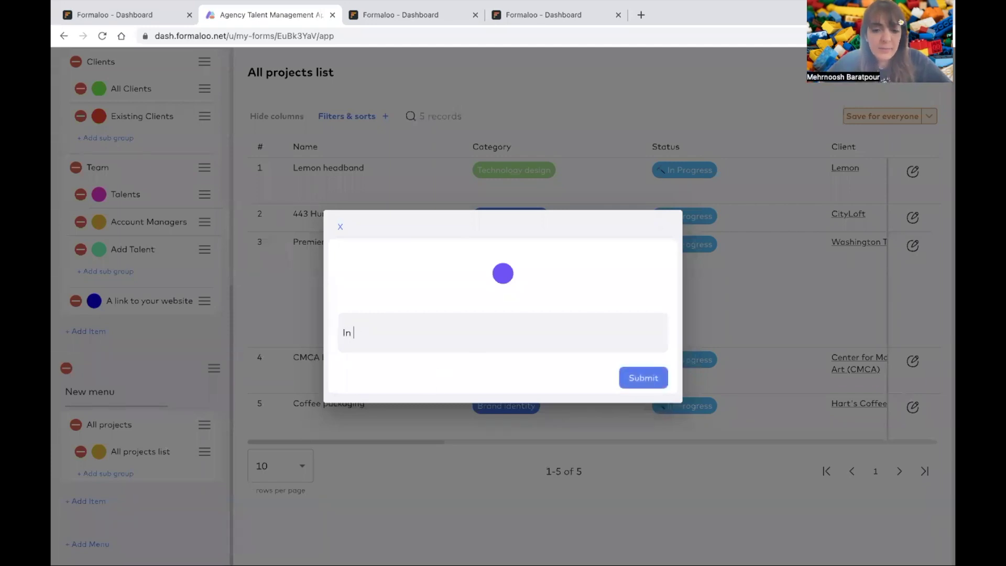
{"action": "left_click", "coordinate": [643, 377]}
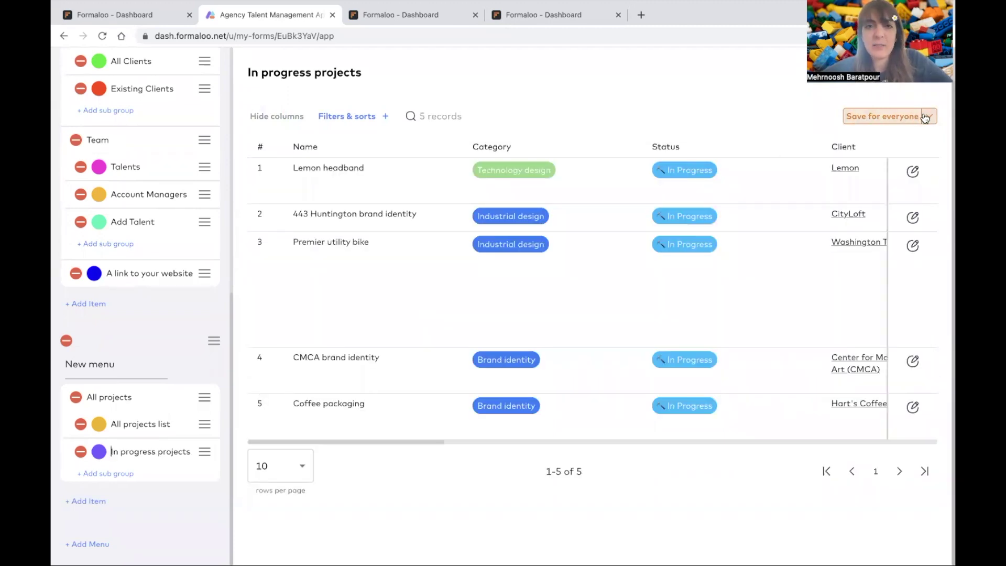
- Hide the Status column in the In progress projects table
{"action": "left_click", "coordinate": [276, 115]}
{"action": "left_click", "coordinate": [658, 147]}
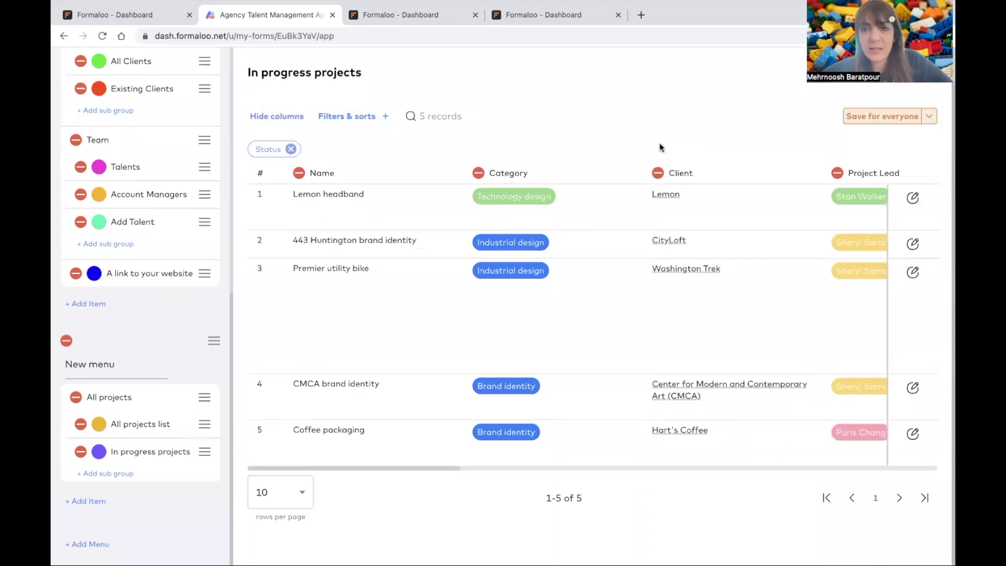
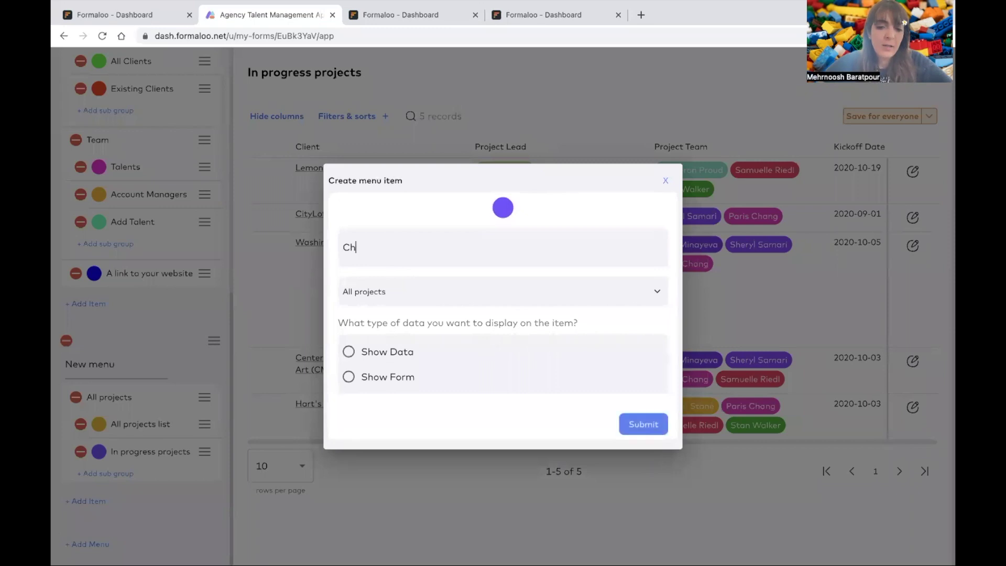
- Give the new "Charts" menu item a pink-red color and set it to show All projects data as a chart
{"action": "left_click", "coordinate": [503, 208]}
{"action": "left_click", "coordinate": [625, 211]}
{"action": "left_click", "coordinate": [390, 377]}
{"action": "left_click", "coordinate": [398, 318]}
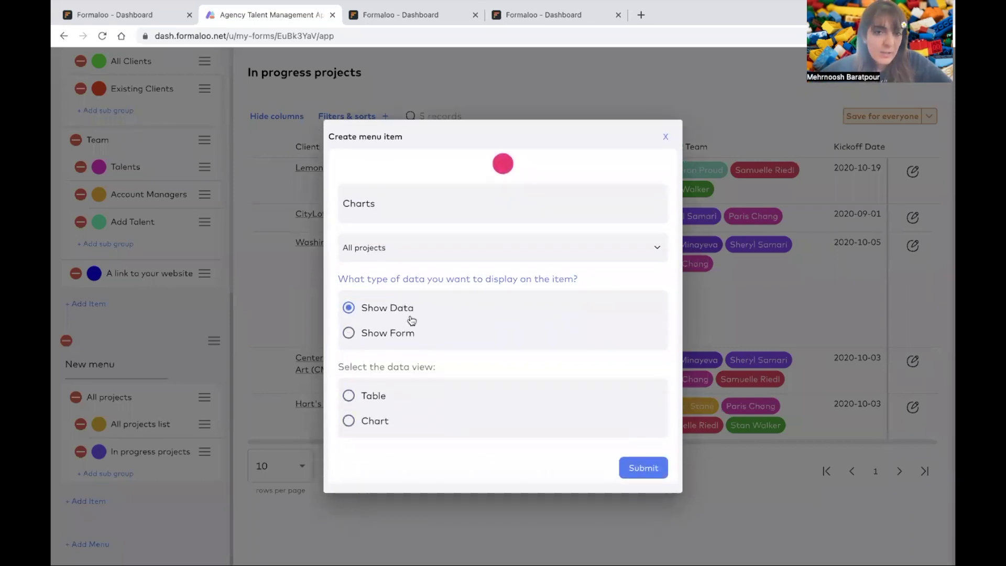
{"action": "left_click", "coordinate": [375, 422]}
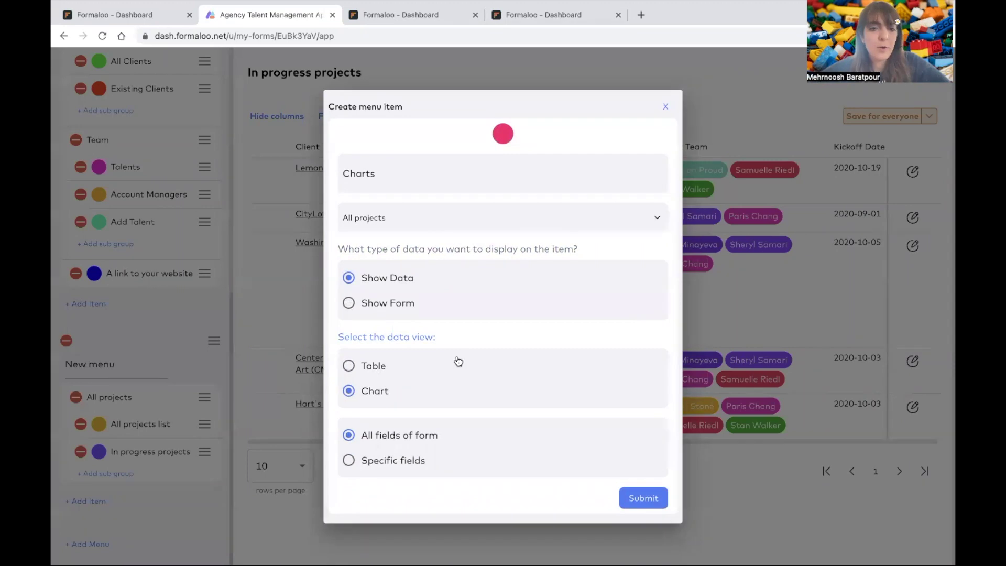
- Limit the Charts menu item to specific fields instead of all form fields
{"action": "left_click", "coordinate": [399, 459]}
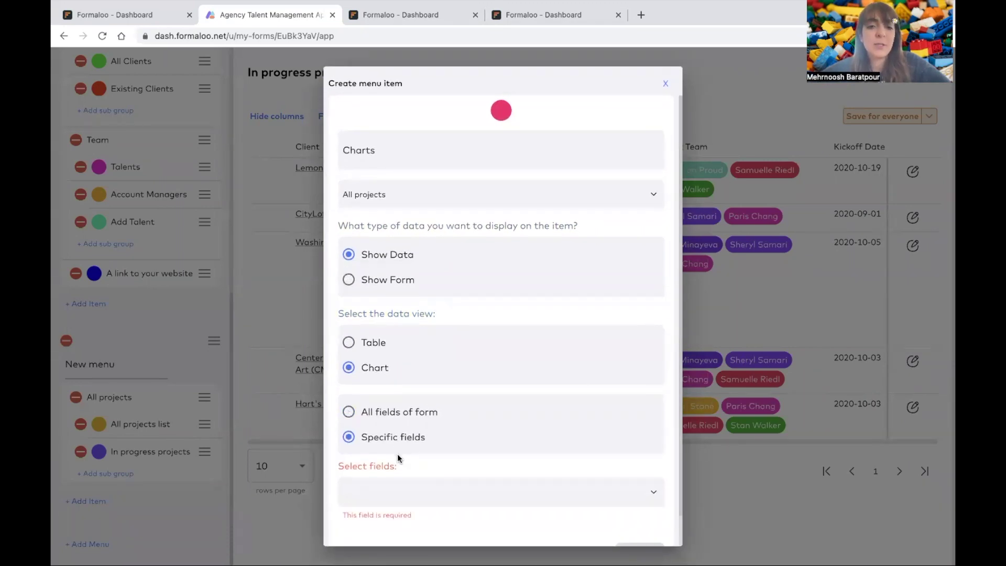
{"action": "left_click", "coordinate": [426, 485]}
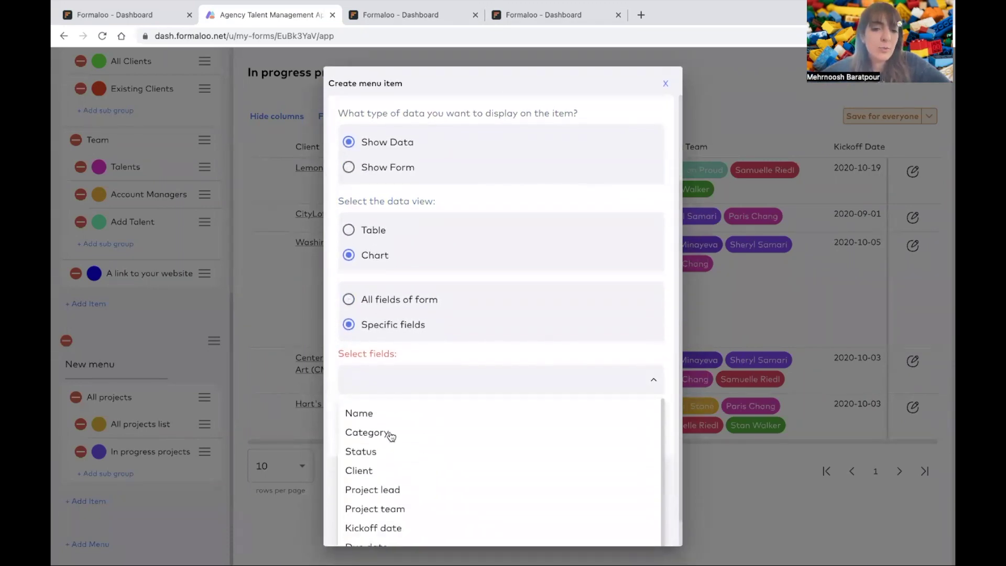
{"action": "left_click", "coordinate": [390, 360]}
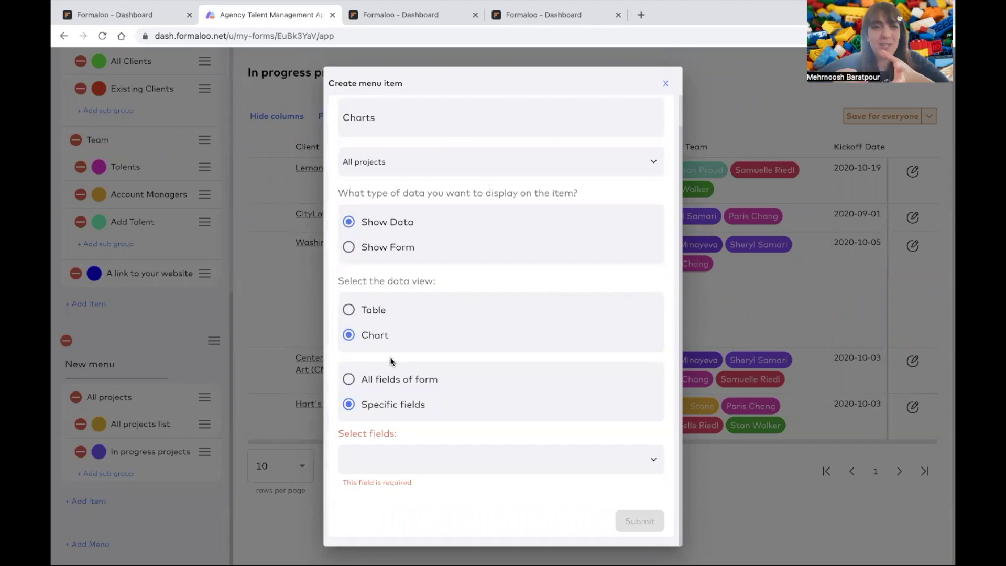
{"action": "scroll", "coordinate": [391, 360], "scroll_direction": "up", "scroll_amount": 1}
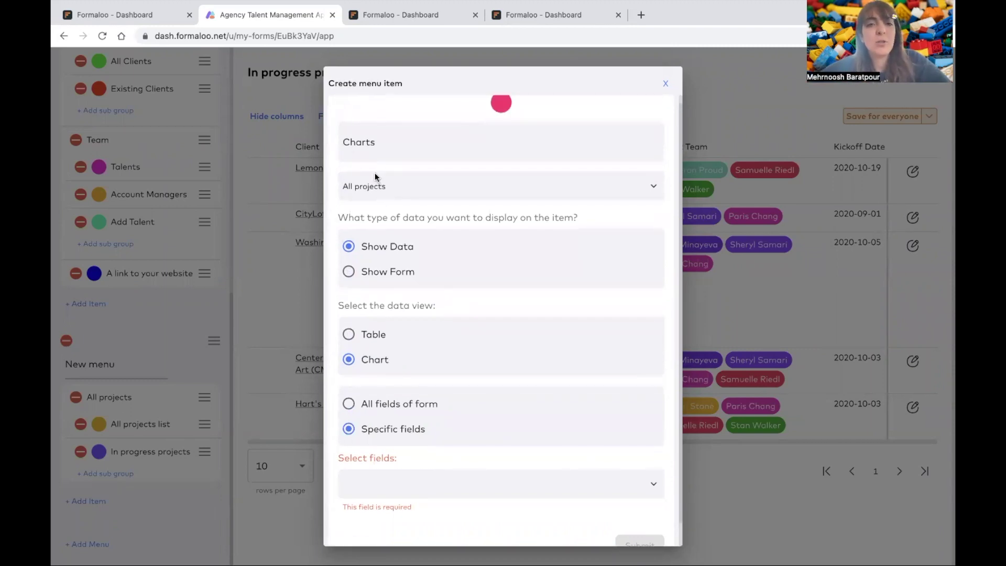
- Switch the Charts item's data source to the Projects status form and open its list of selectable fields
{"action": "left_click", "coordinate": [164, 18]}
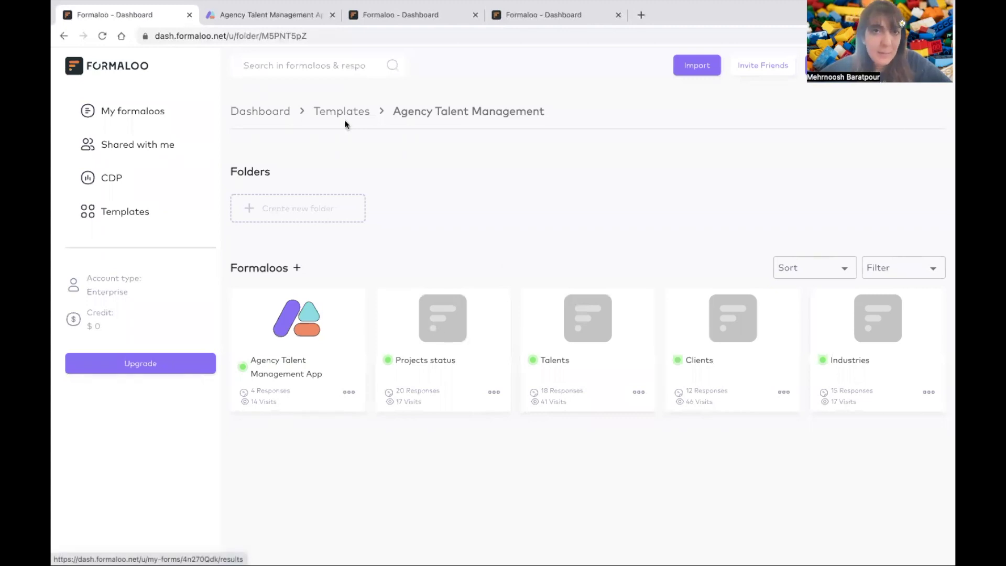
{"action": "left_click", "coordinate": [291, 15]}
{"action": "left_click", "coordinate": [396, 181]}
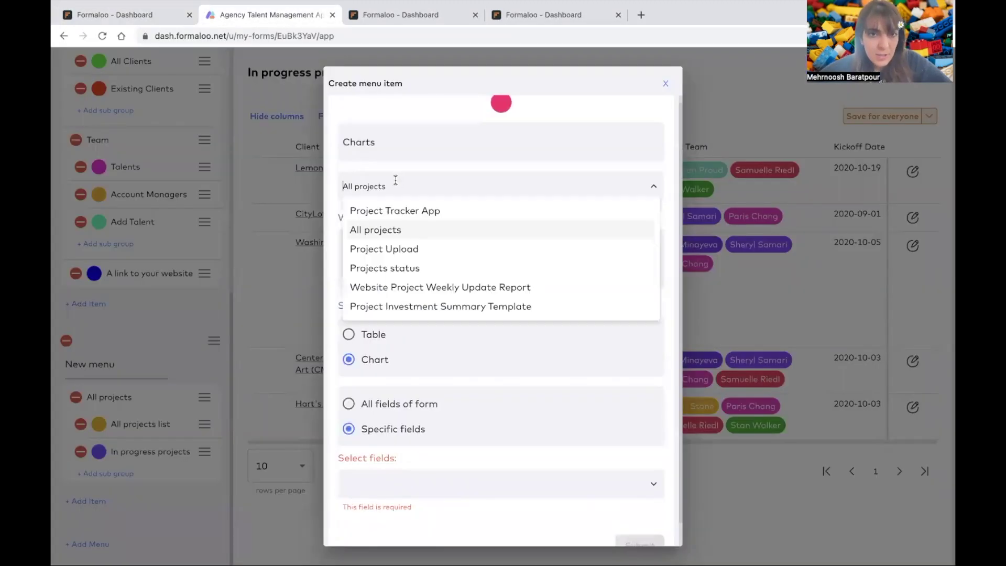
{"action": "type", "text": "projects st"}
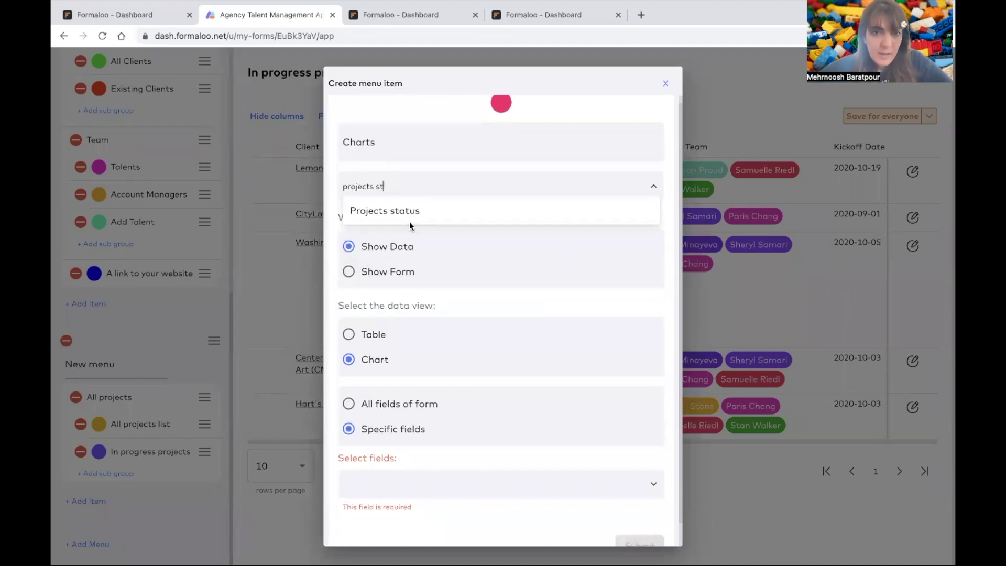
{"action": "key", "text": "Return"}
{"action": "left_click", "coordinate": [401, 483]}
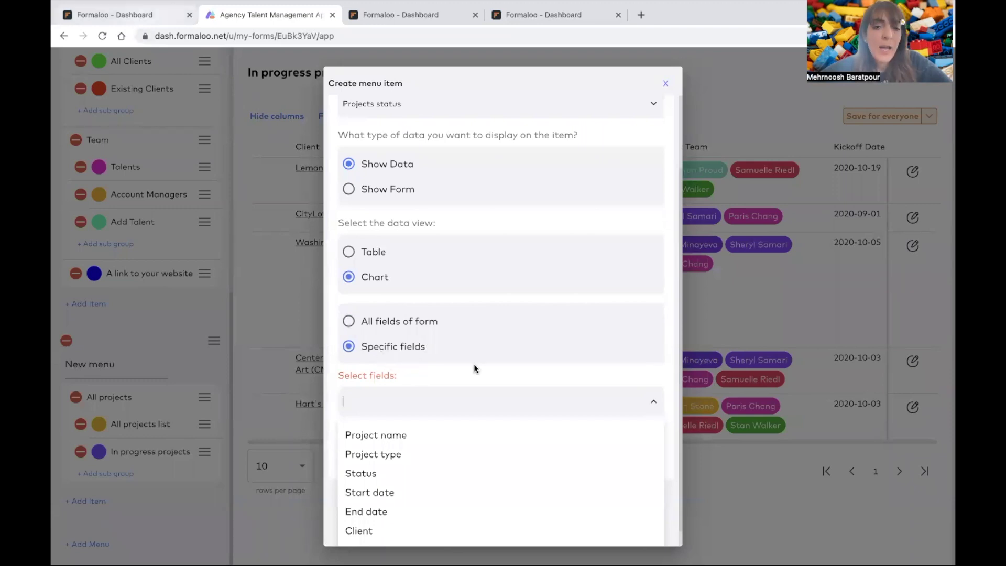
{"action": "scroll", "coordinate": [428, 529], "scroll_direction": "down", "scroll_amount": 1}
{"action": "scroll", "coordinate": [422, 483], "scroll_direction": "up", "scroll_amount": 3}
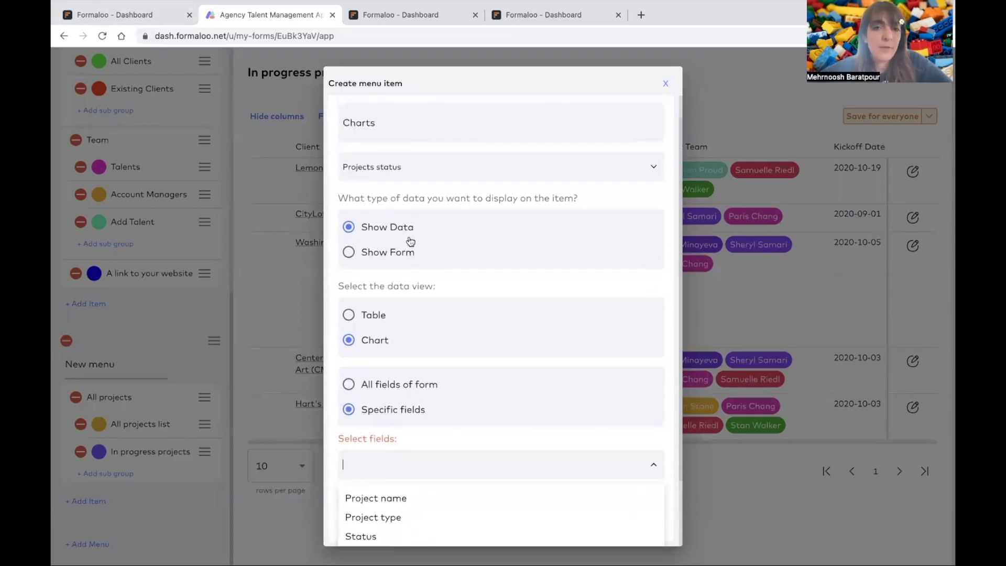
- Examine the charts of the Projects status form, including views, responses, Status and Project type
{"action": "left_click", "coordinate": [168, 15]}
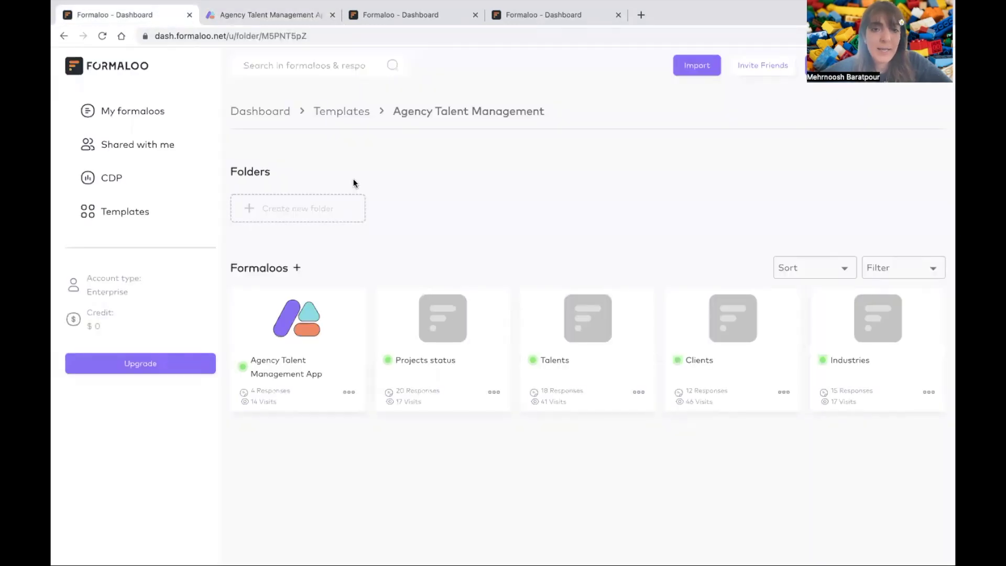
{"action": "left_click", "coordinate": [442, 325]}
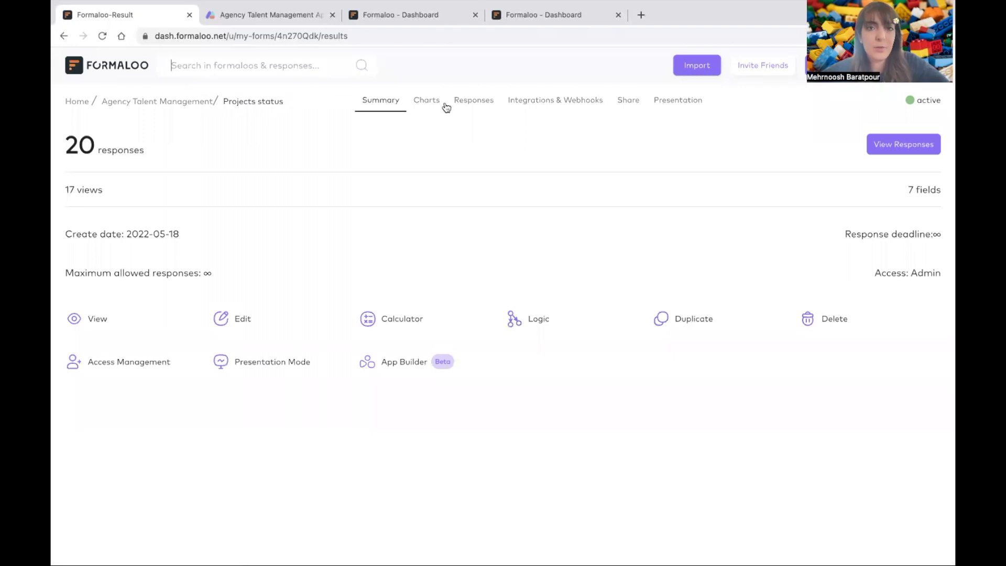
{"action": "left_click", "coordinate": [426, 103]}
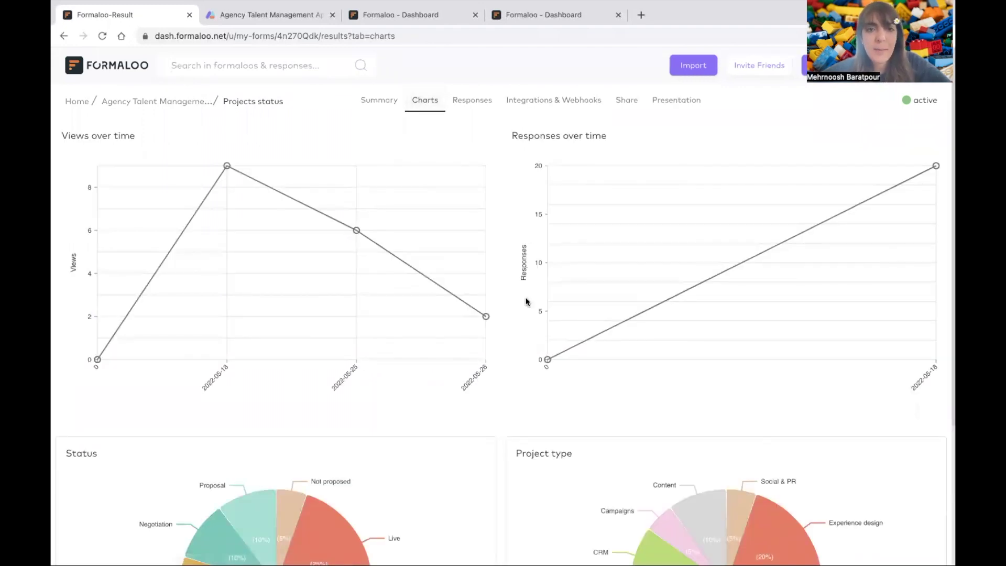
{"action": "mouse_move", "coordinate": [453, 270]}
{"action": "scroll", "coordinate": [482, 268], "scroll_direction": "down", "scroll_amount": 4}
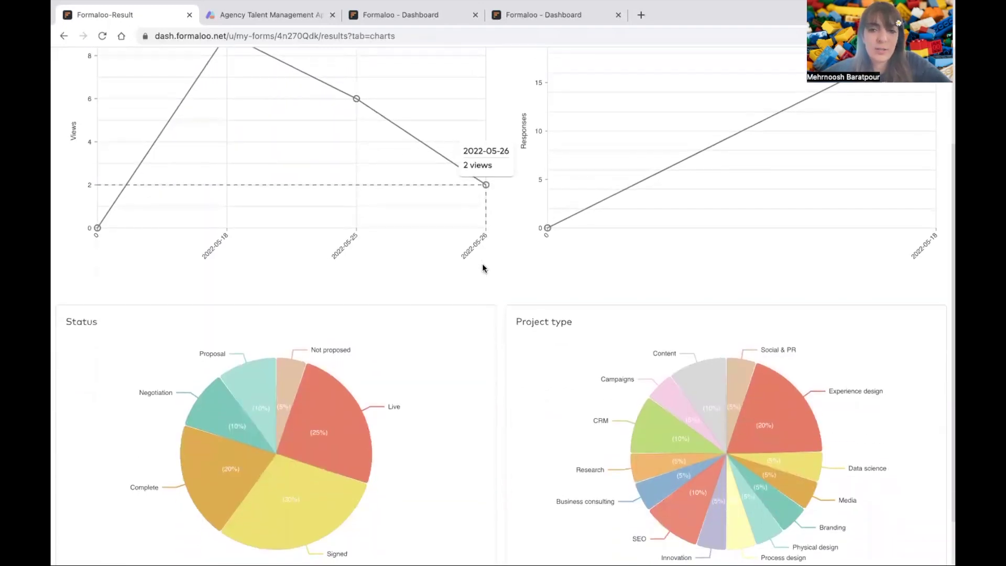
{"action": "scroll", "coordinate": [482, 268], "scroll_direction": "up", "scroll_amount": 4}
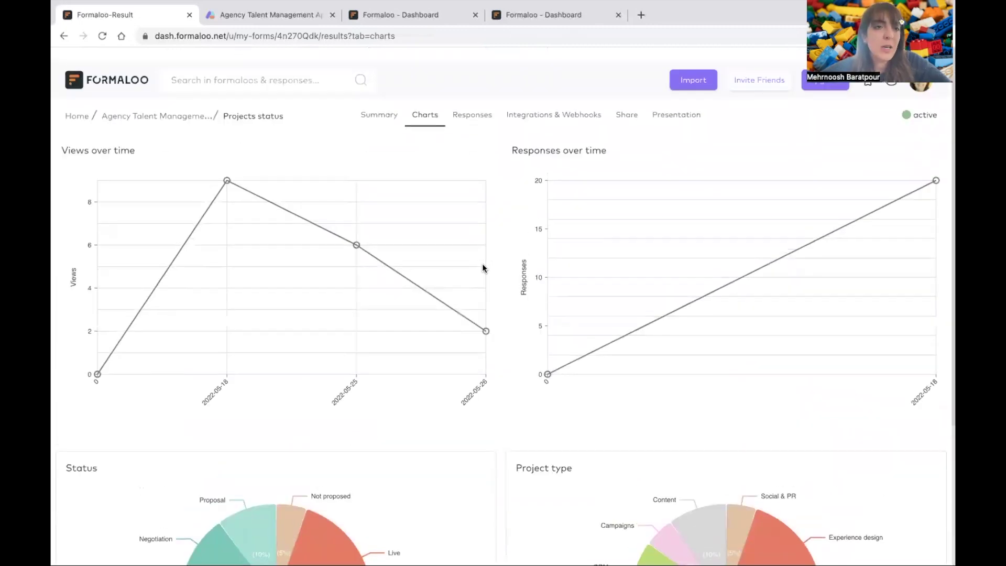
{"action": "mouse_move", "coordinate": [292, 218]}
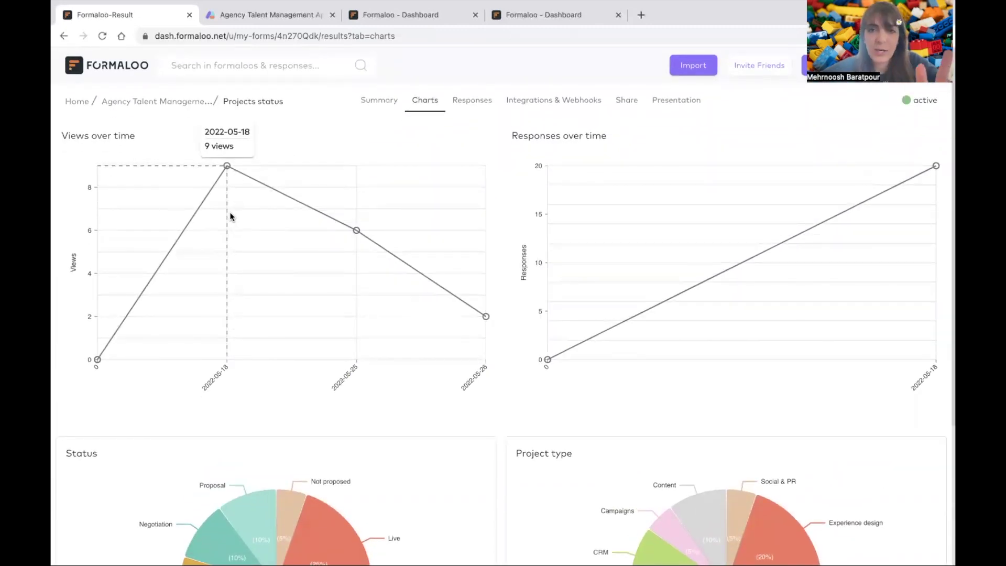
{"action": "scroll", "coordinate": [451, 380], "scroll_direction": "down", "scroll_amount": 4}
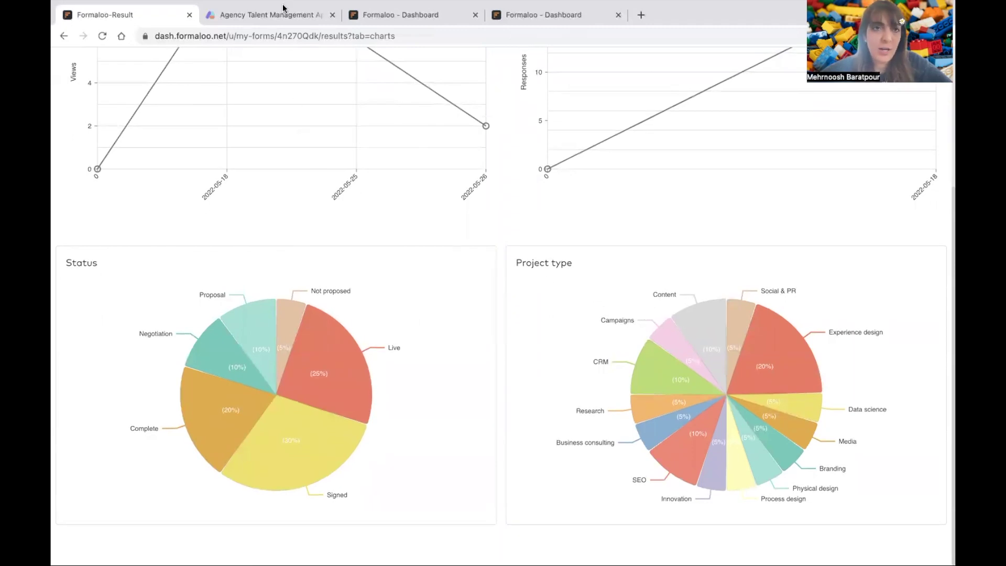
- Select the Status and Project type fields for the Charts item and create it in the sidebar
{"action": "left_click", "coordinate": [302, 30]}
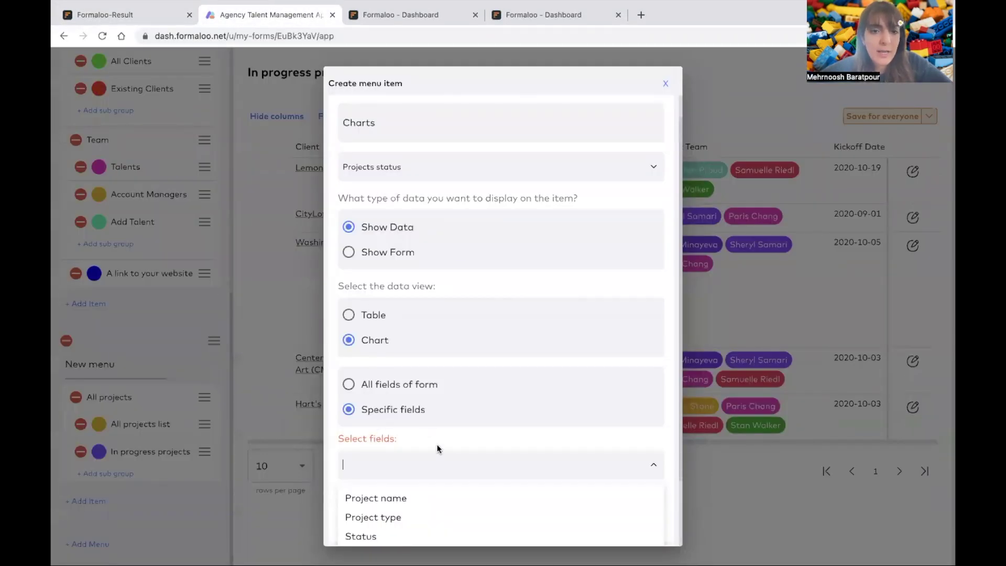
{"action": "type", "text": "statu"}
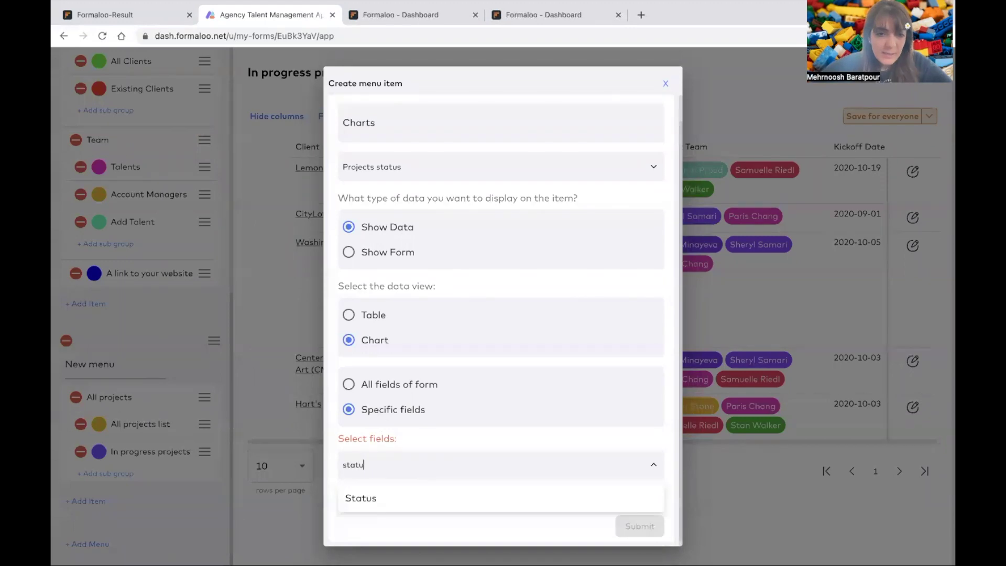
{"action": "left_click", "coordinate": [414, 495]}
{"action": "type", "text": "proje"}
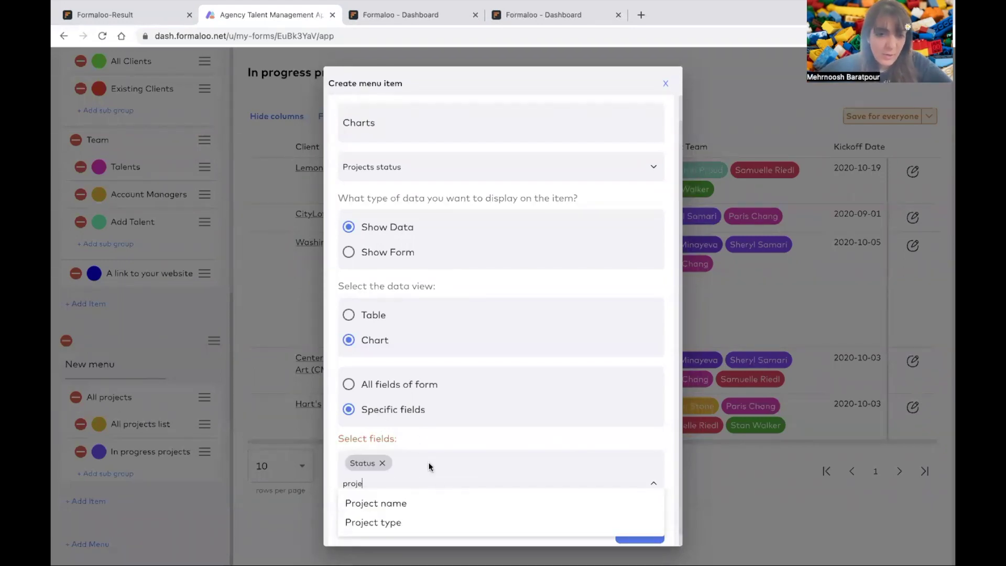
{"action": "left_click", "coordinate": [400, 522]}
{"action": "left_click", "coordinate": [633, 533]}
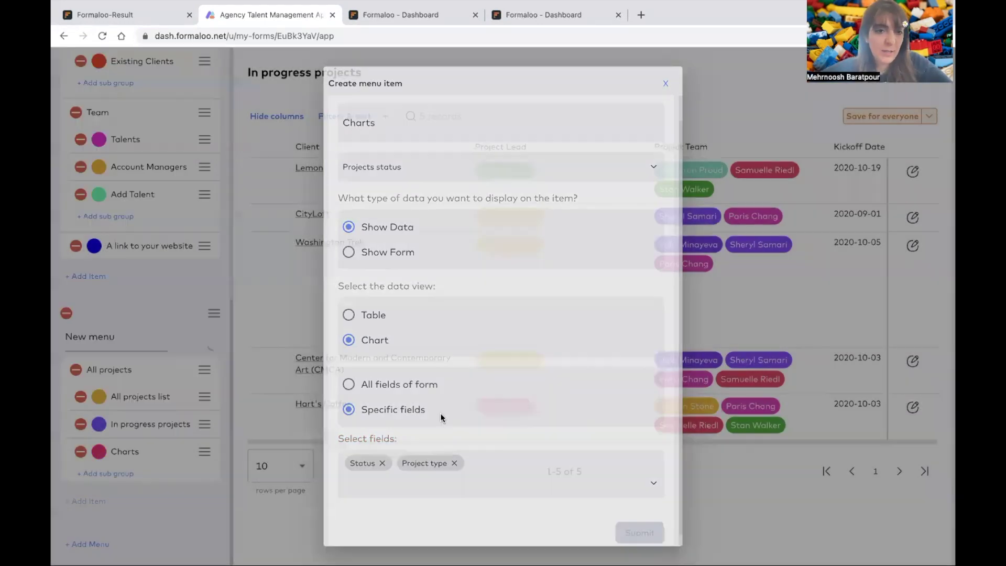
- Open the Charts item and look through its Project type and Status pie charts
{"action": "left_click", "coordinate": [126, 451]}
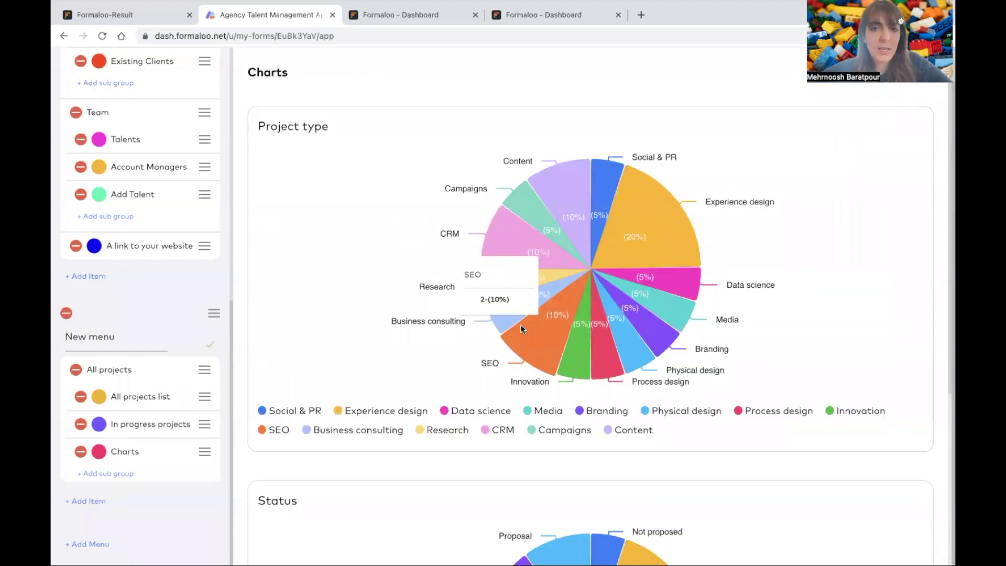
{"action": "scroll", "coordinate": [524, 328], "scroll_direction": "down", "scroll_amount": 4}
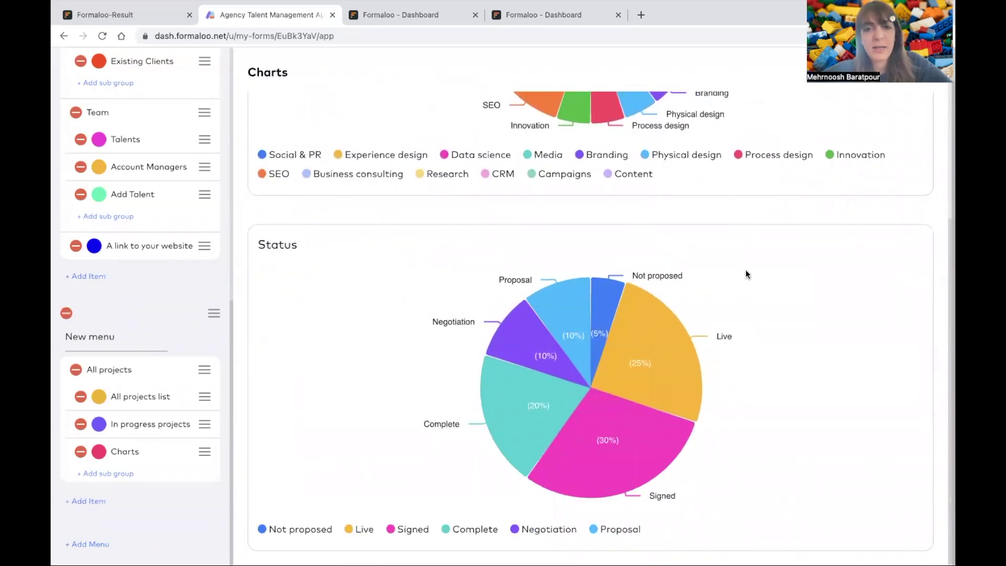
{"action": "mouse_move", "coordinate": [624, 350]}
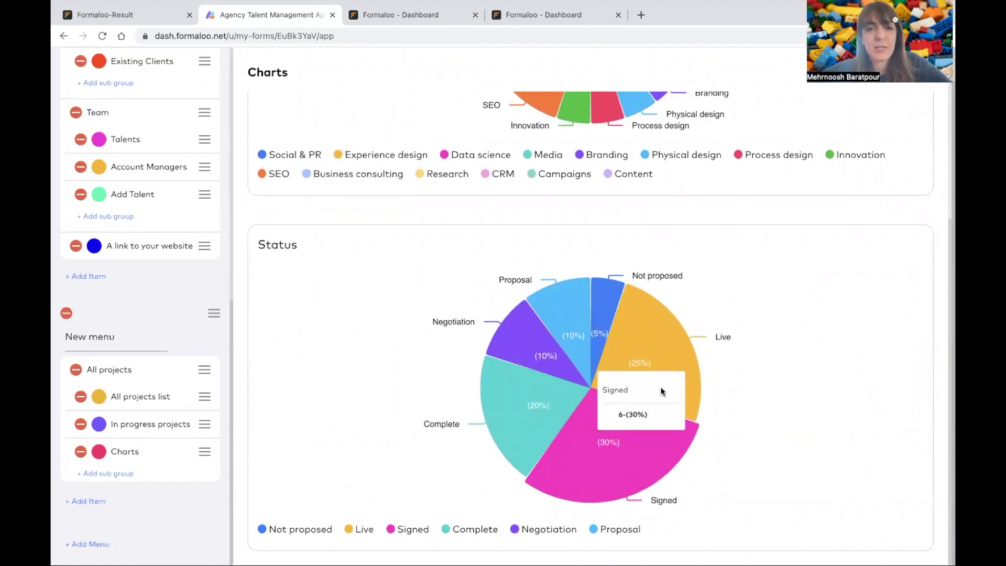
{"action": "scroll", "coordinate": [780, 283], "scroll_direction": "up", "scroll_amount": 5}
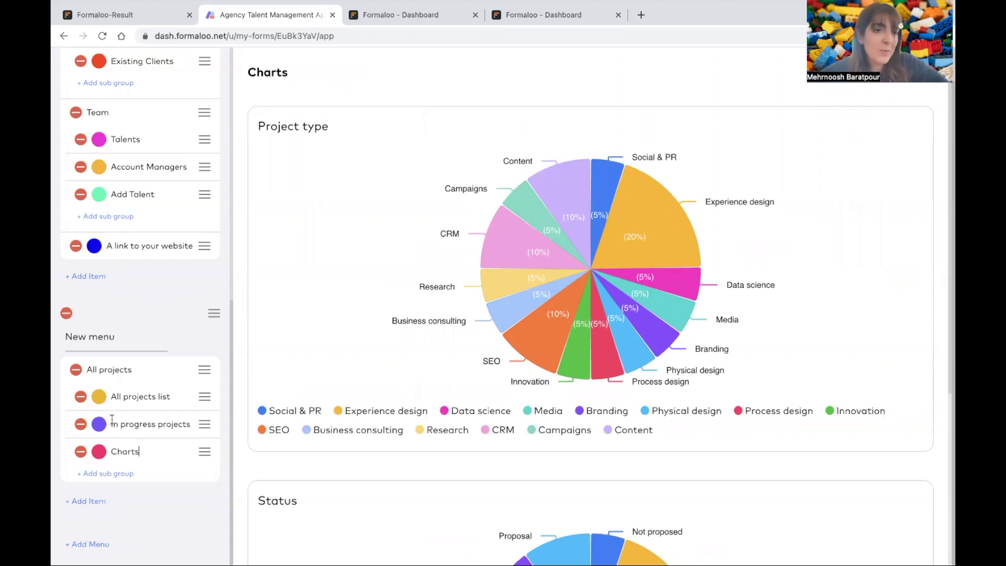
- Delete the entire "New menu" group from the app's sidebar
{"action": "left_click", "coordinate": [66, 313]}
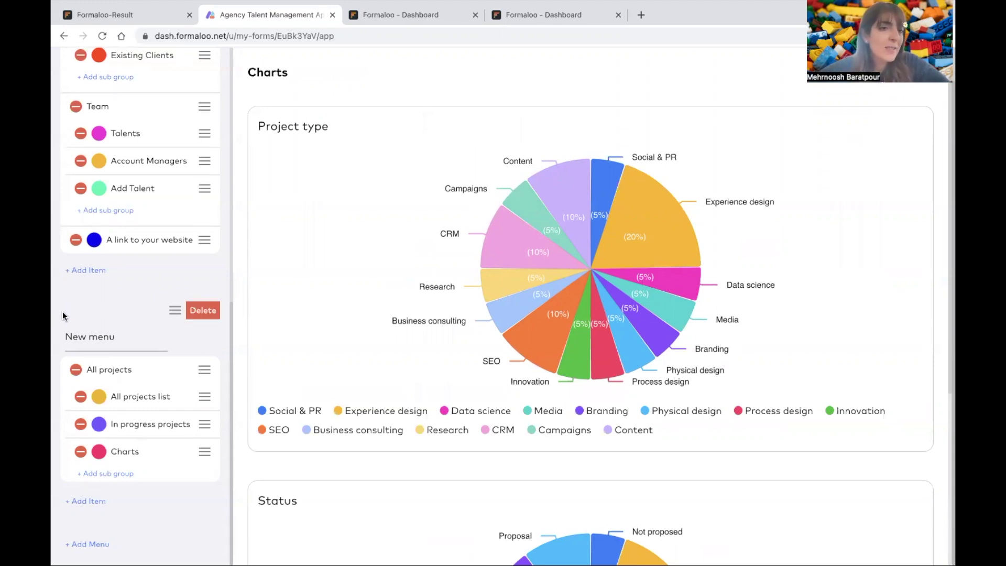
{"action": "left_click", "coordinate": [197, 313]}
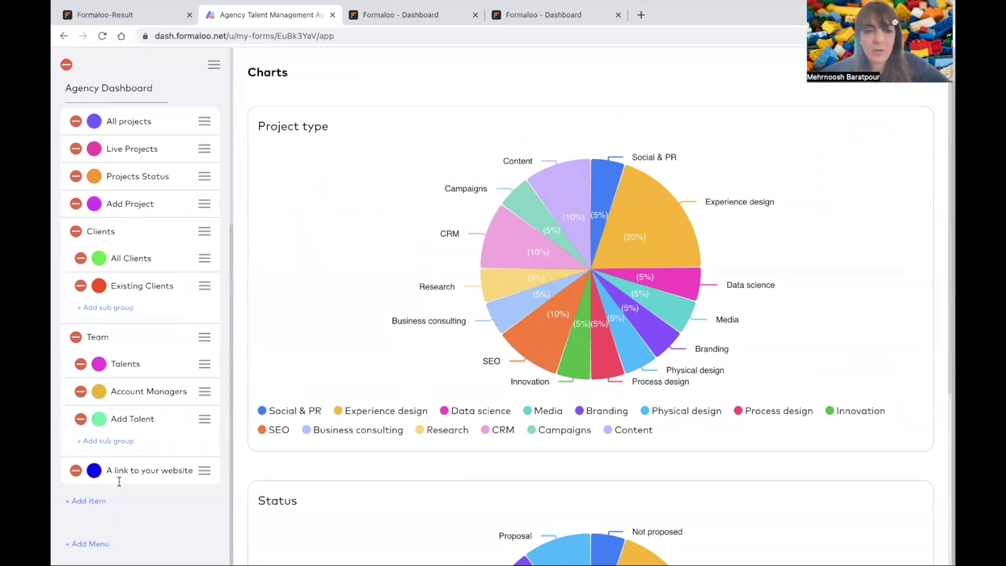
- Review the Agency Dashboard menu and view the Talents and Account Managers tables in the Team group
{"action": "scroll", "coordinate": [119, 479], "scroll_direction": "up", "scroll_amount": 5}
{"action": "scroll", "coordinate": [139, 320], "scroll_direction": "down", "scroll_amount": 1}
{"action": "scroll", "coordinate": [139, 316], "scroll_direction": "down", "scroll_amount": 4}
{"action": "left_click", "coordinate": [140, 335]}
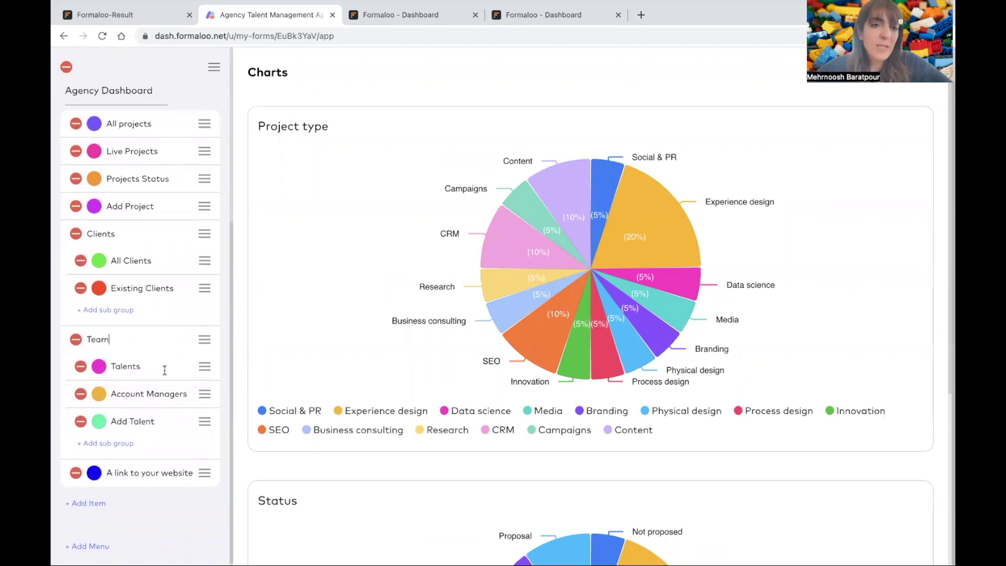
{"action": "left_click", "coordinate": [157, 364]}
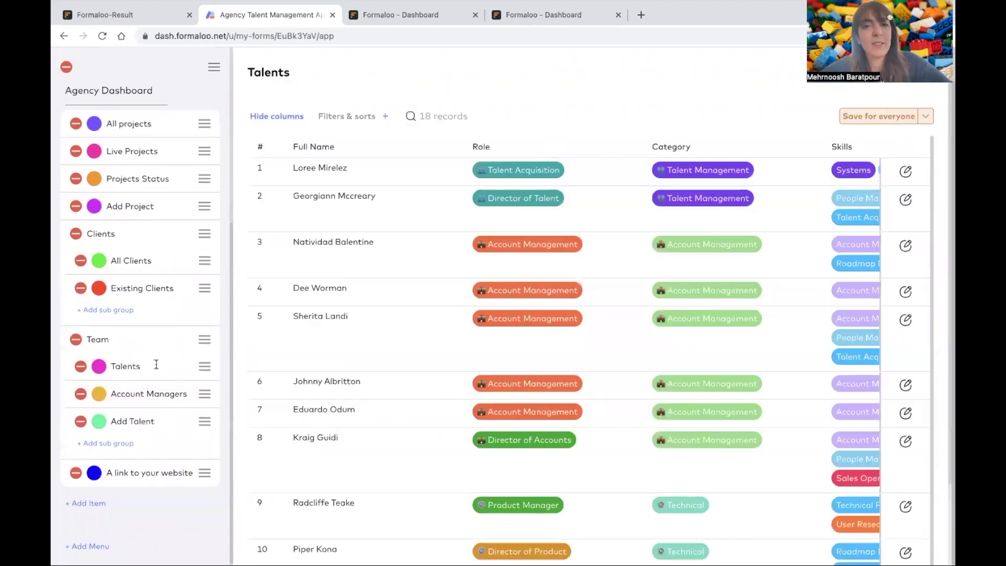
{"action": "left_click", "coordinate": [185, 393]}
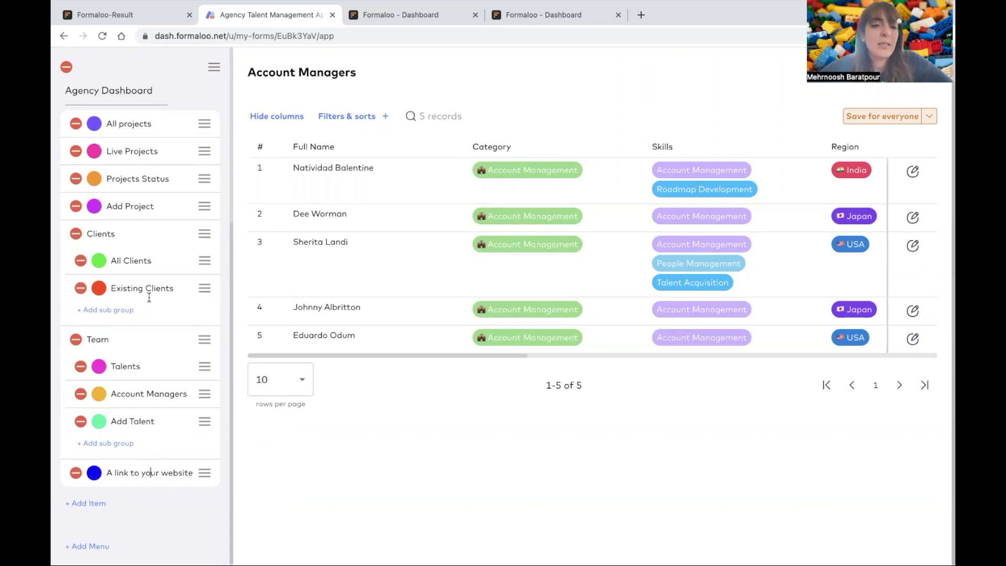
- Finish editing the sidebar, open the live Agency Talent Management app and select its web address
{"action": "scroll", "coordinate": [150, 294], "scroll_direction": "up", "scroll_amount": 5}
{"action": "left_click", "coordinate": [207, 68]}
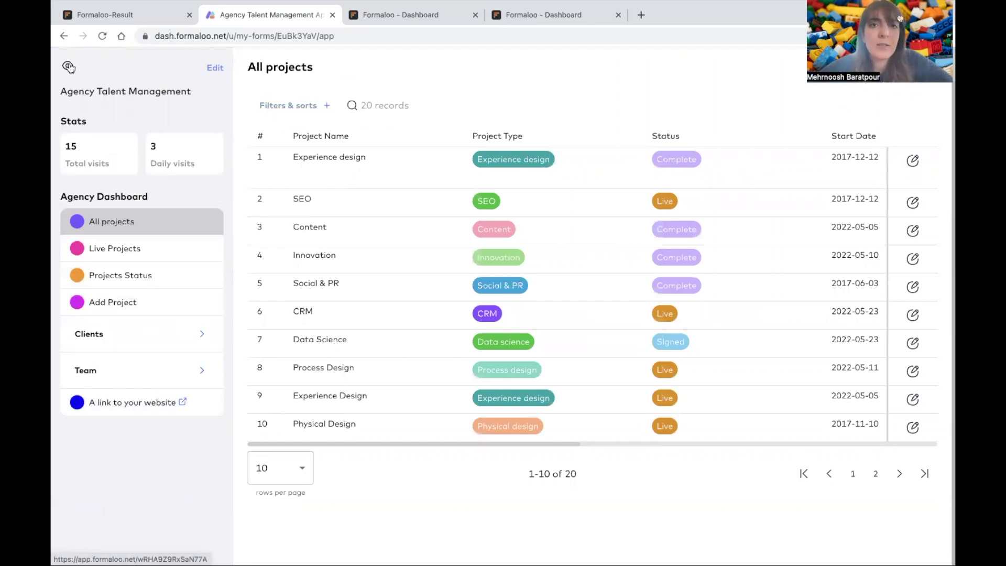
{"action": "left_click", "coordinate": [67, 68]}
{"action": "left_click", "coordinate": [312, 37]}
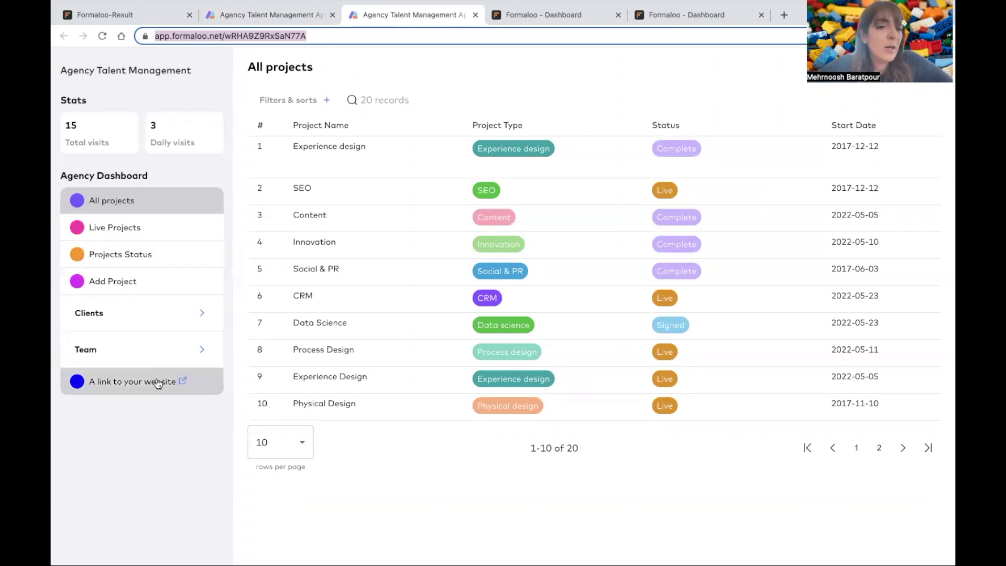
- Test the website link in the live app, return to it and view All Clients in the Clients group
{"action": "left_click", "coordinate": [131, 383]}
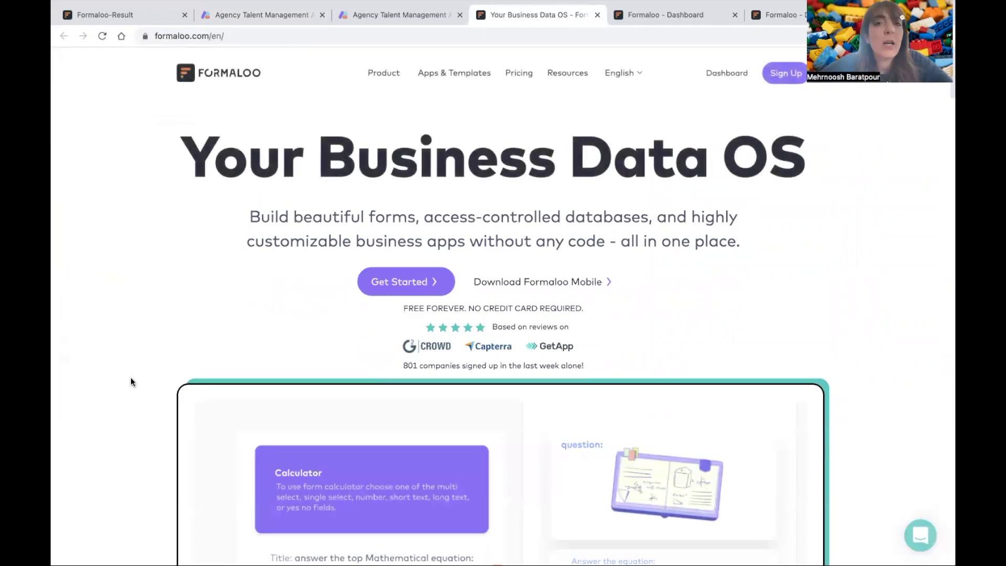
{"action": "key", "text": "ctrl+shift+Tab"}
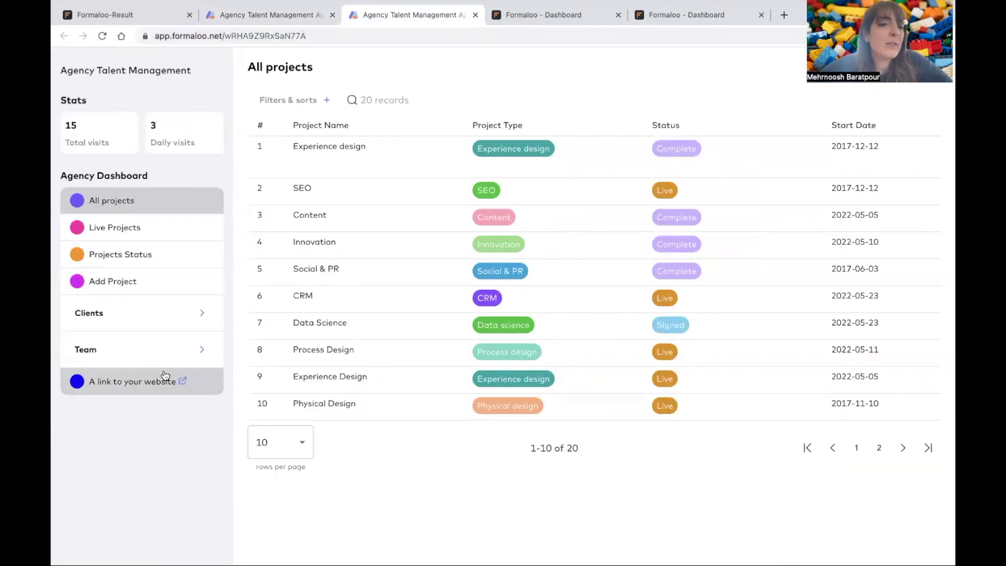
{"action": "left_click", "coordinate": [129, 318]}
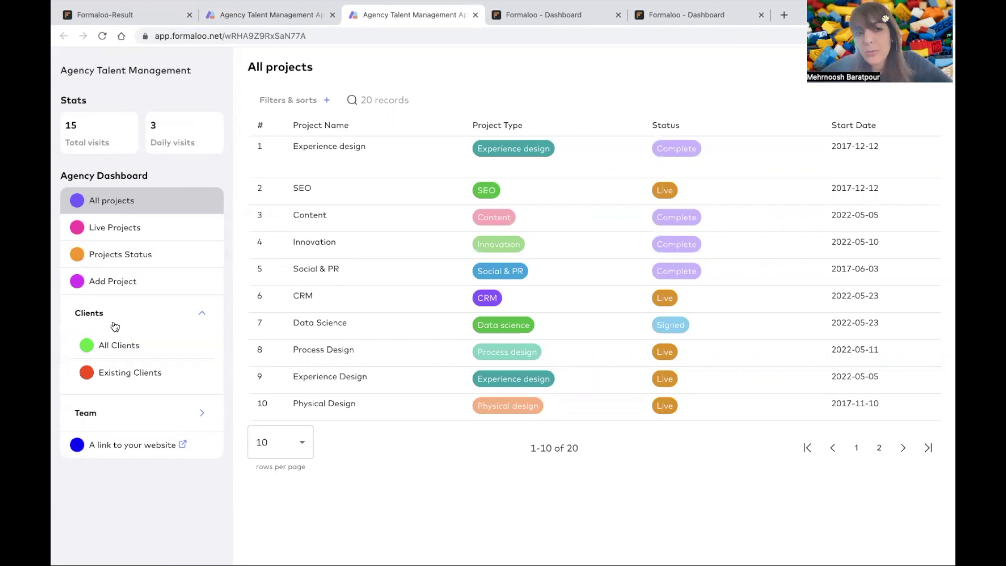
{"action": "left_click", "coordinate": [157, 351]}
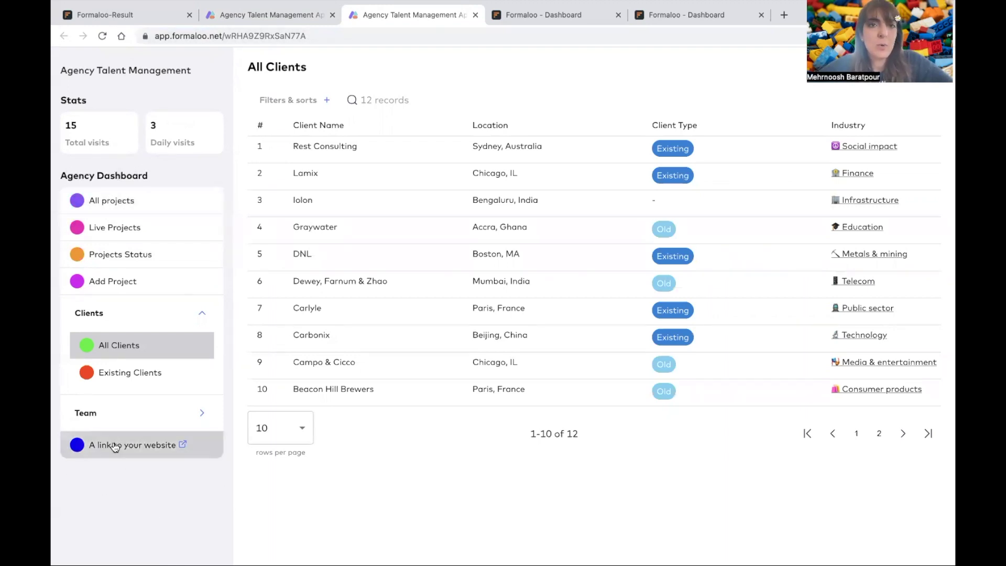
- Close the Agency Talent Management pages and open the App Builder for the Team form in the Content Calendar Template folder
{"action": "key", "text": "ctrl+w"}
{"action": "left_click", "coordinate": [253, 14]}
{"action": "key", "text": "ctrl+w"}
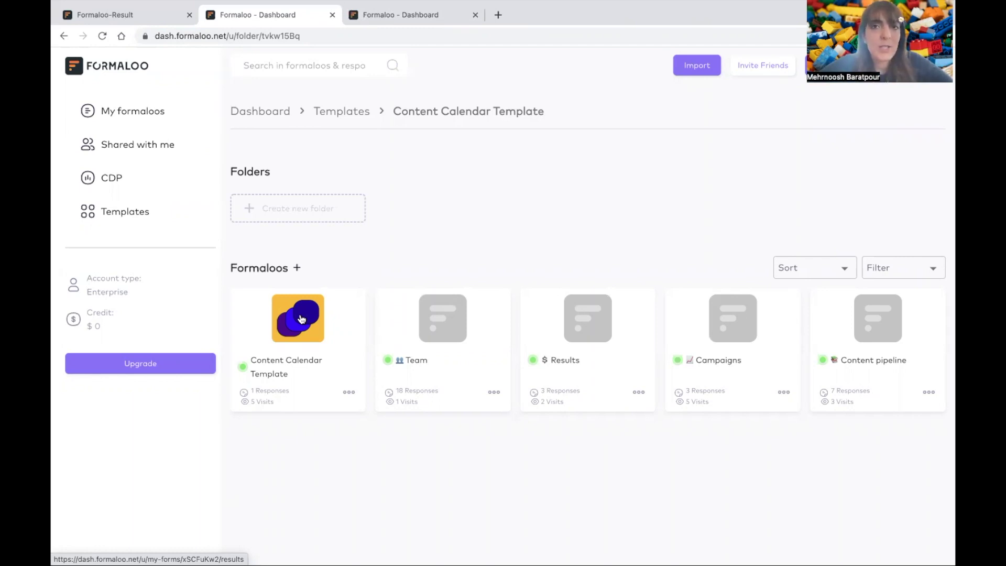
{"action": "left_click", "coordinate": [459, 318]}
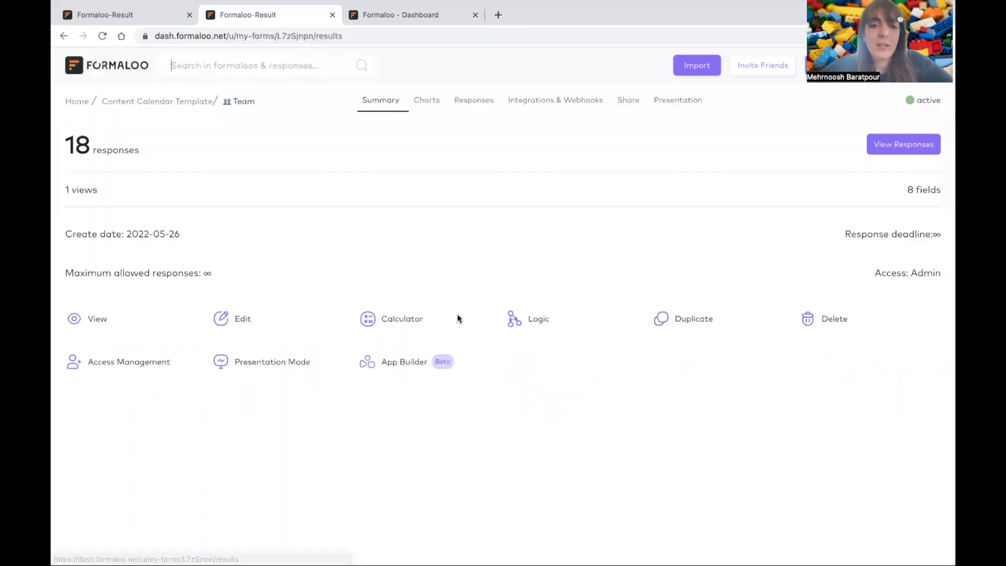
{"action": "left_click", "coordinate": [400, 364]}
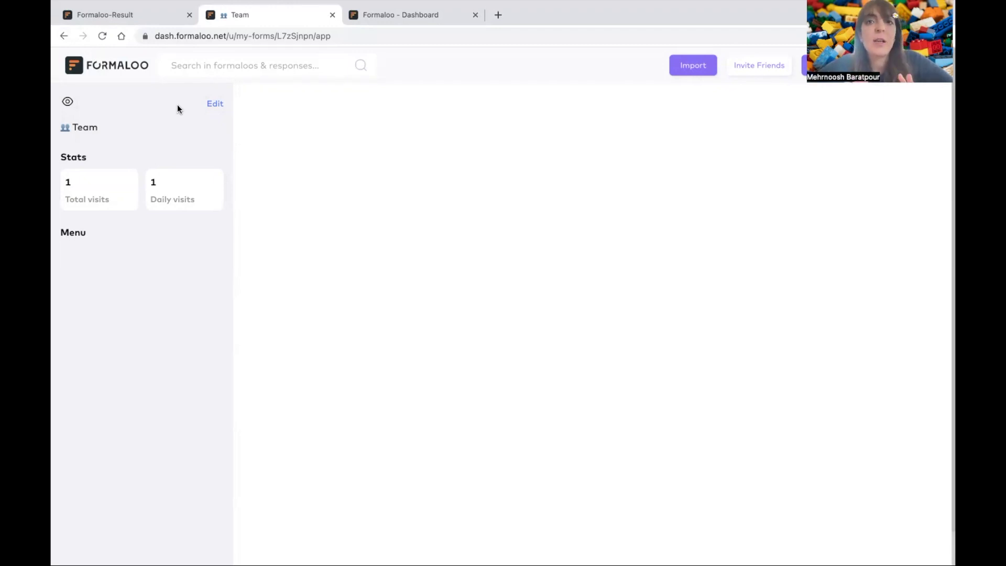
- Open the Project Tracker App from the Project tracker folder and view its public web app
{"action": "left_click", "coordinate": [358, 17]}
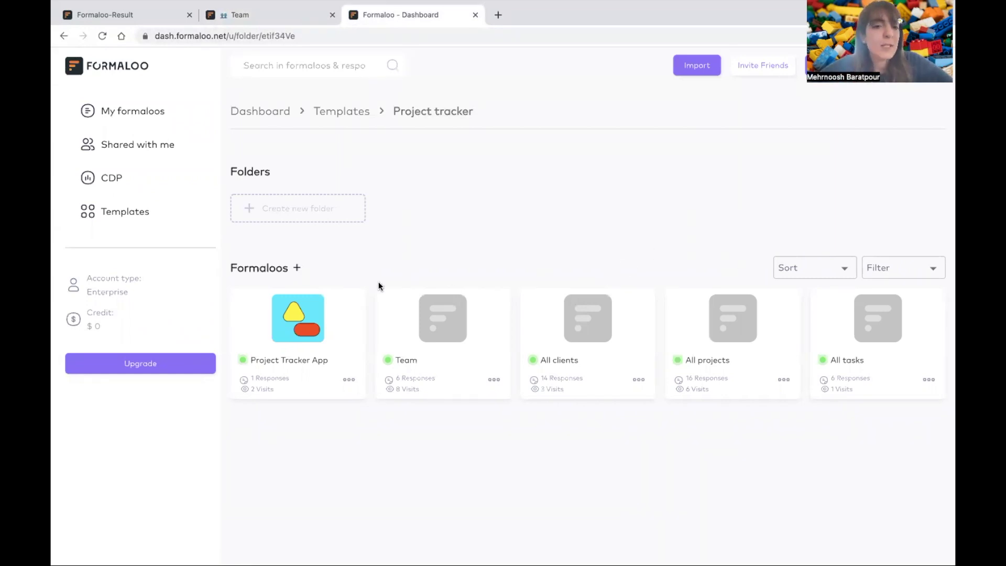
{"action": "right_click", "coordinate": [296, 320]}
{"action": "left_click", "coordinate": [309, 325]}
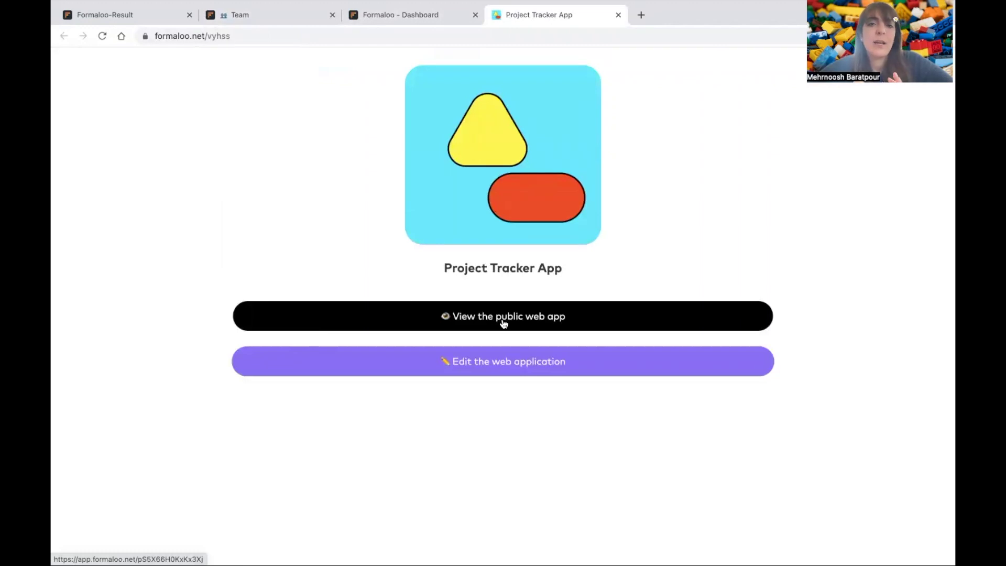
{"action": "left_click", "coordinate": [511, 362]}
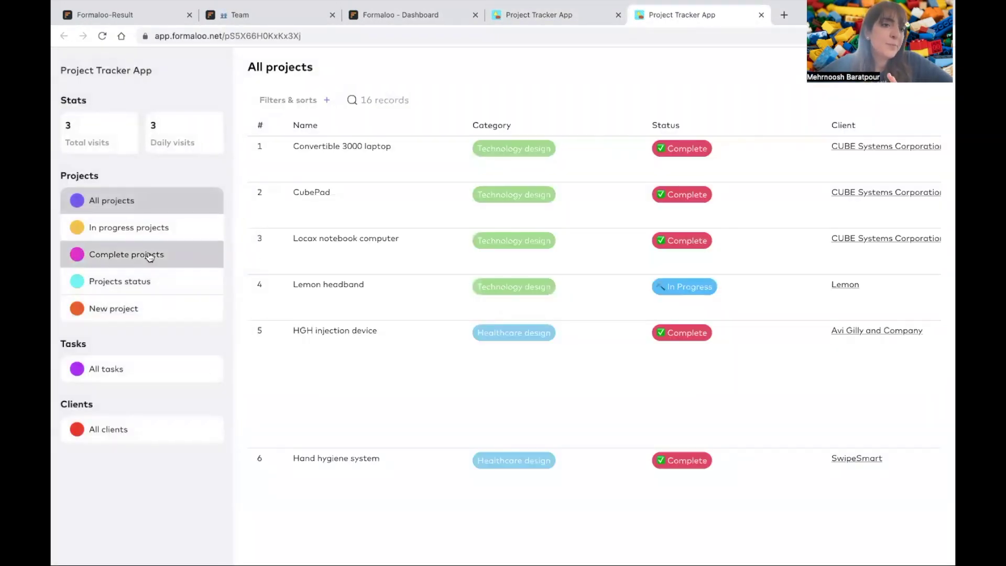
- Highlight the Projects, Tasks and Clients menu headings in the app's sidebar in turn
{"action": "double_click", "coordinate": [82, 176]}
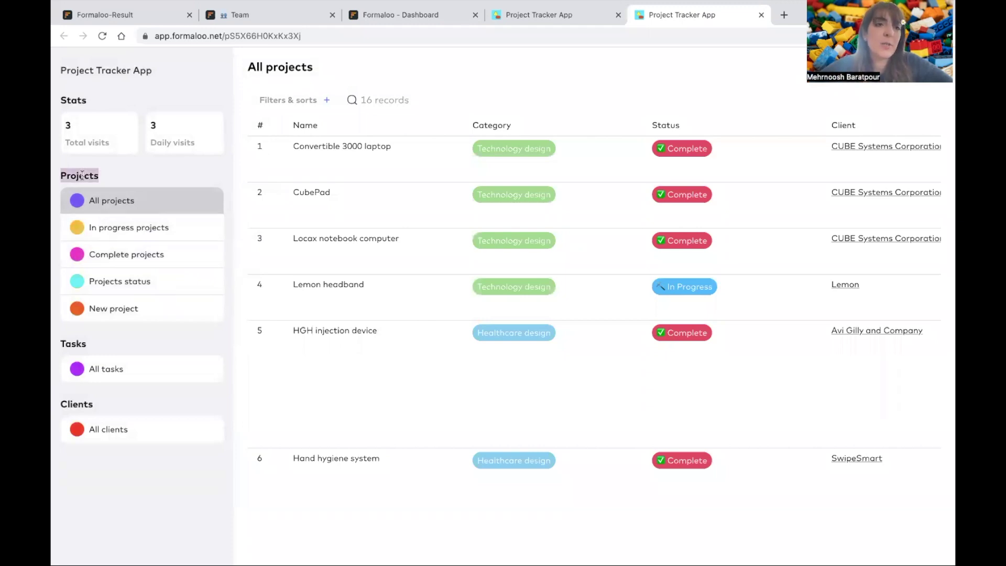
{"action": "double_click", "coordinate": [78, 344]}
{"action": "double_click", "coordinate": [85, 404]}
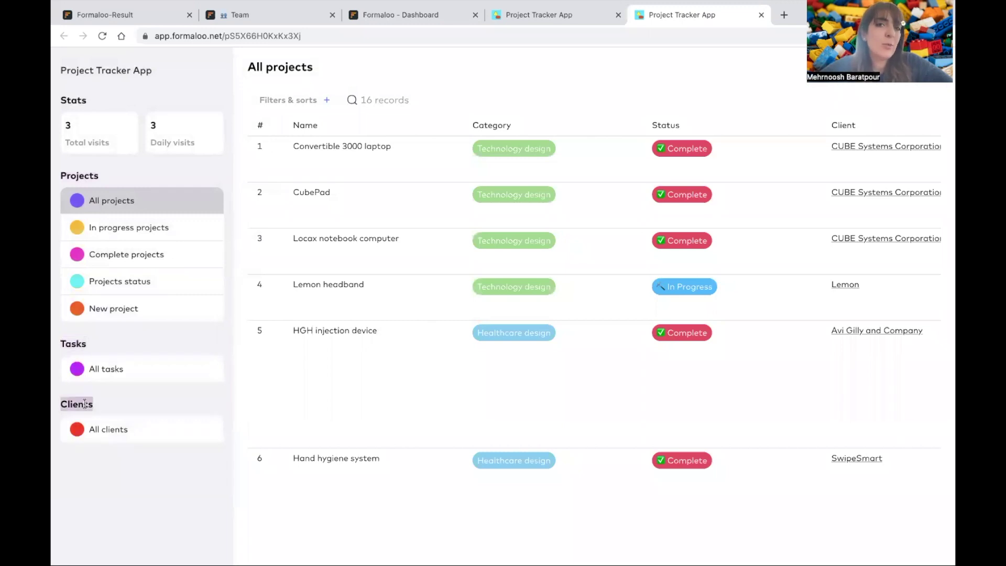
{"action": "left_click", "coordinate": [85, 404]}
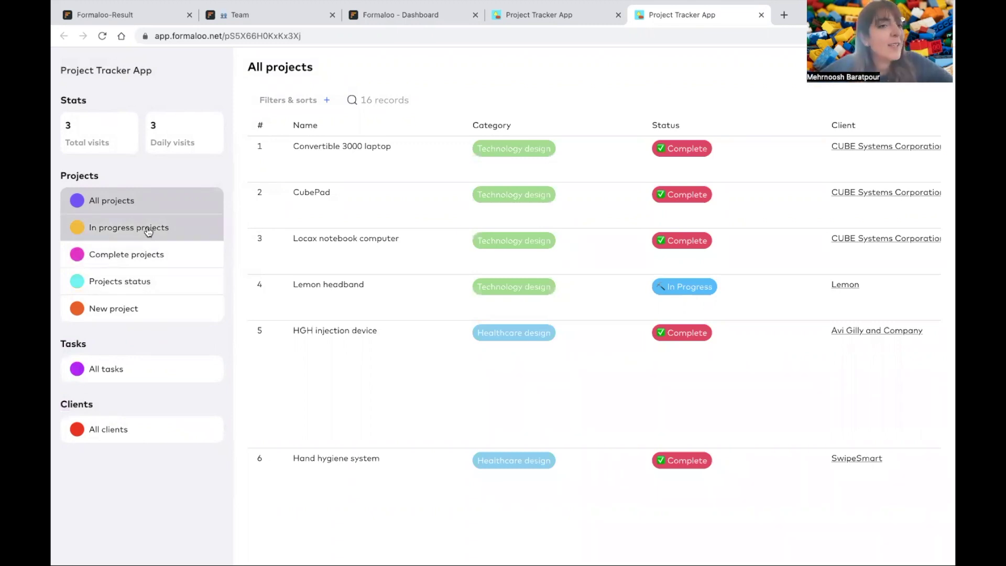
- View the linked client record of the Convertible 3000 laptop project in All projects, and close the record
{"action": "left_click", "coordinate": [145, 200]}
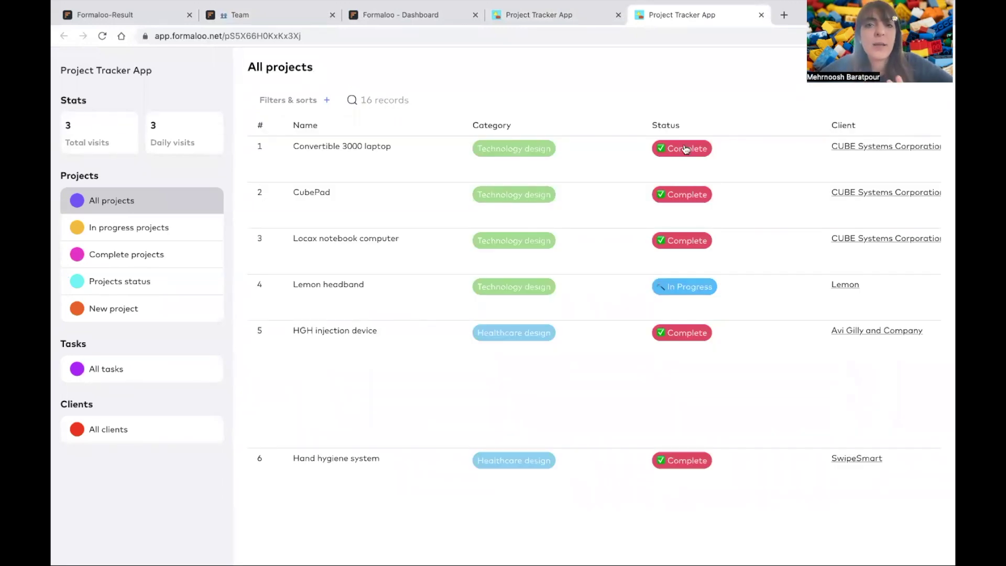
{"action": "scroll", "coordinate": [651, 207], "scroll_direction": "right", "scroll_amount": 3}
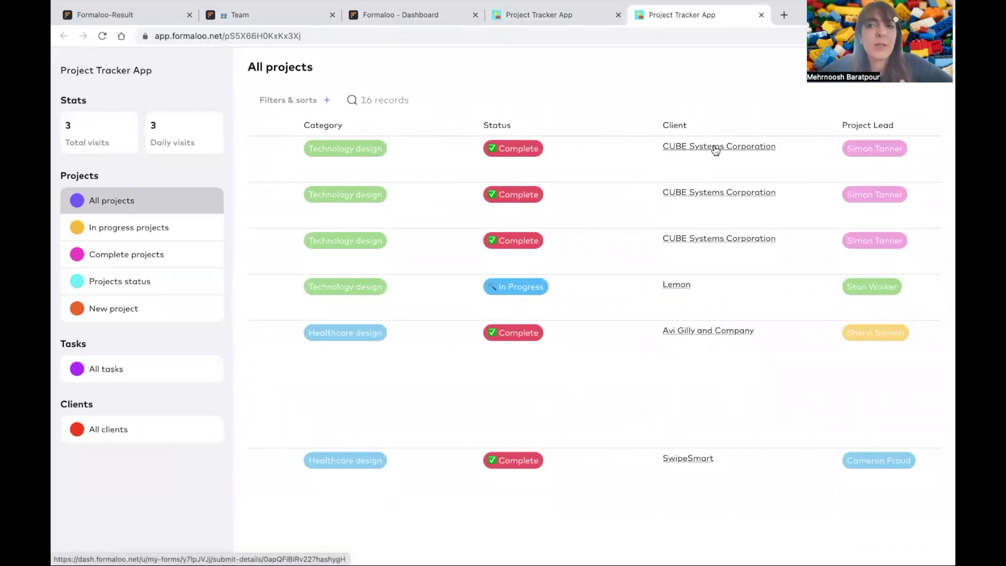
{"action": "left_click", "coordinate": [715, 147]}
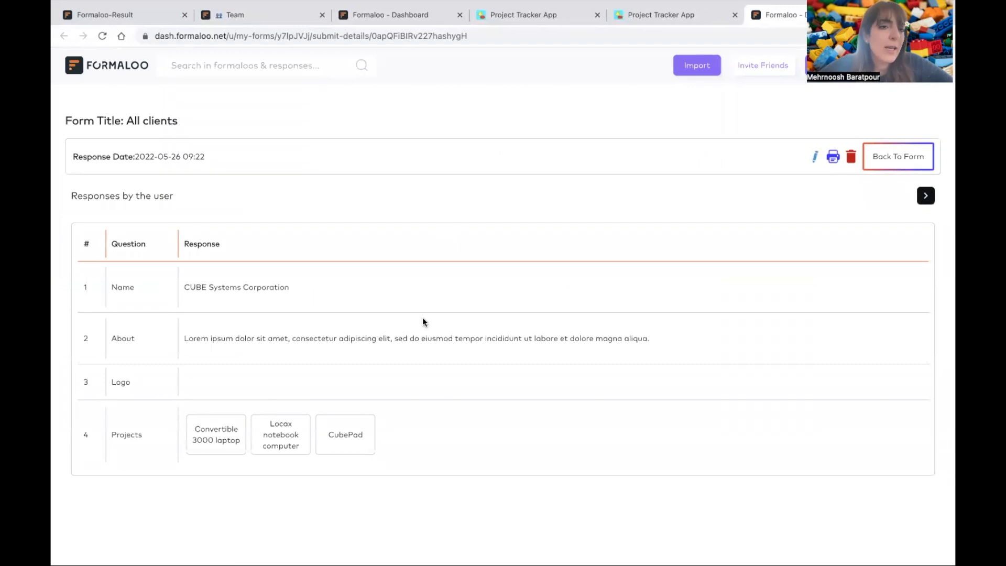
{"action": "key", "text": "ctrl+w"}
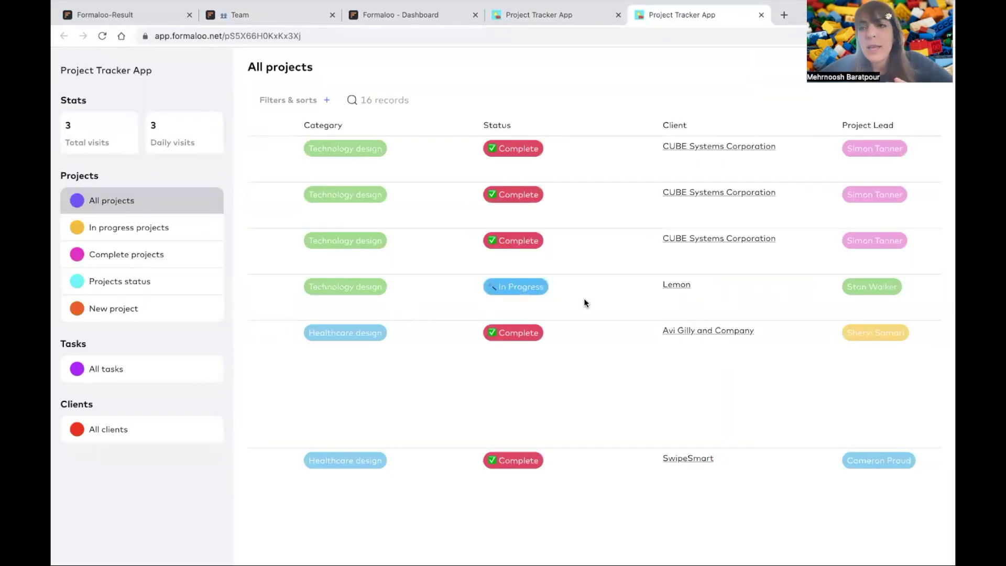
- Review the remaining columns of the All projects table, view In progress projects and return to All projects
{"action": "scroll", "coordinate": [584, 298], "scroll_direction": "right", "scroll_amount": 6}
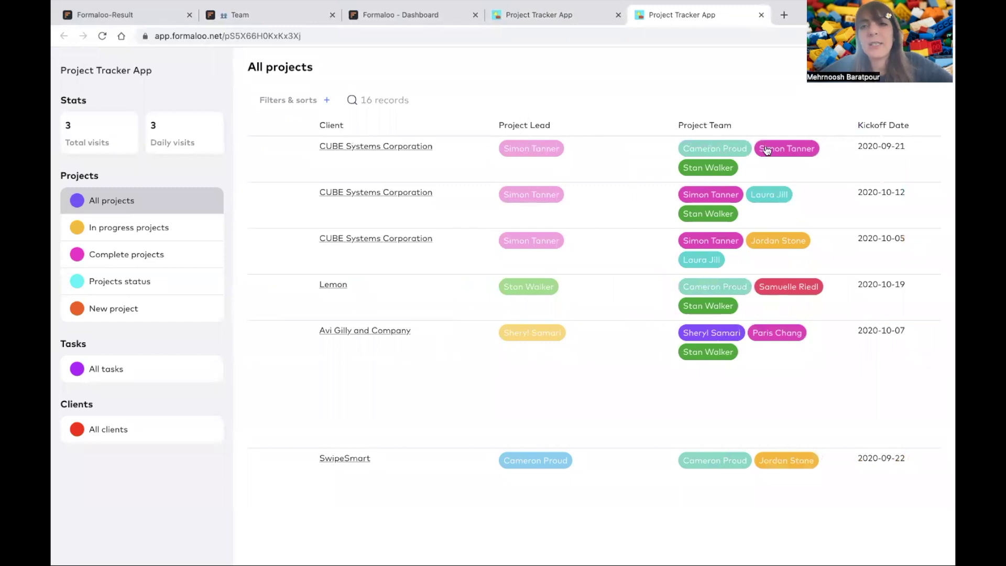
{"action": "scroll", "coordinate": [621, 215], "scroll_direction": "right", "scroll_amount": 3}
{"action": "scroll", "coordinate": [621, 213], "scroll_direction": "right", "scroll_amount": 8}
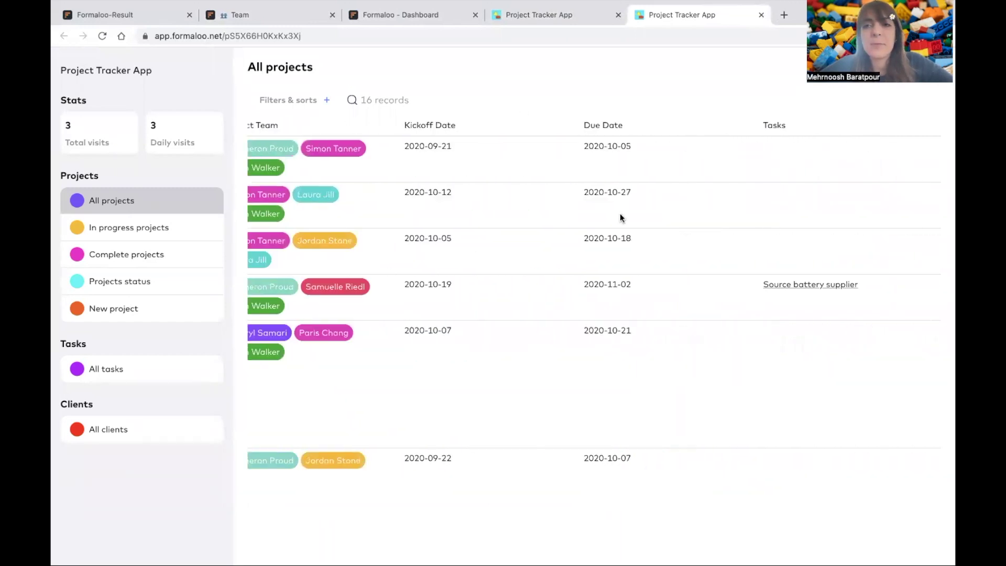
{"action": "scroll", "coordinate": [620, 218], "scroll_direction": "right", "scroll_amount": 8}
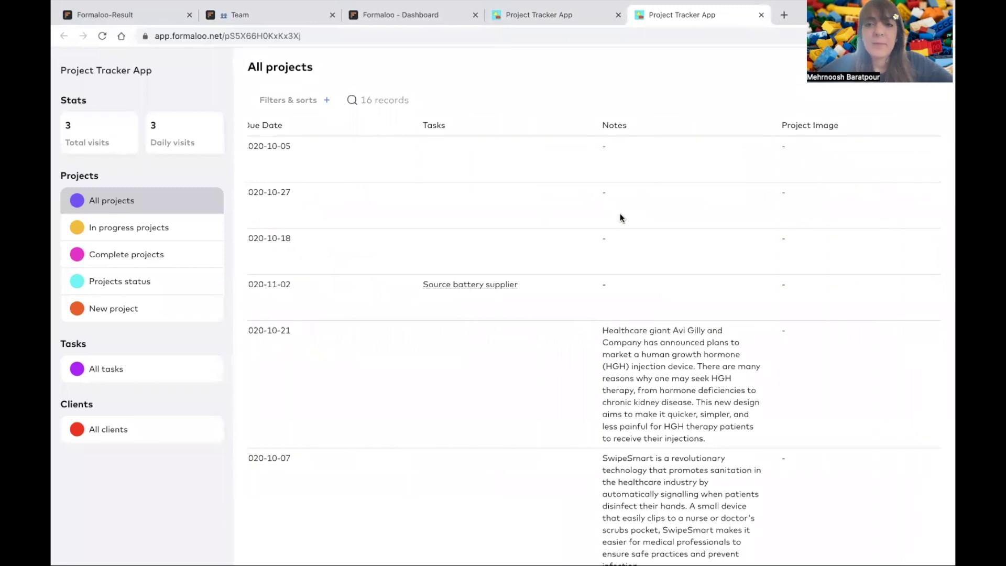
{"action": "scroll", "coordinate": [615, 215], "scroll_direction": "left", "scroll_amount": 18}
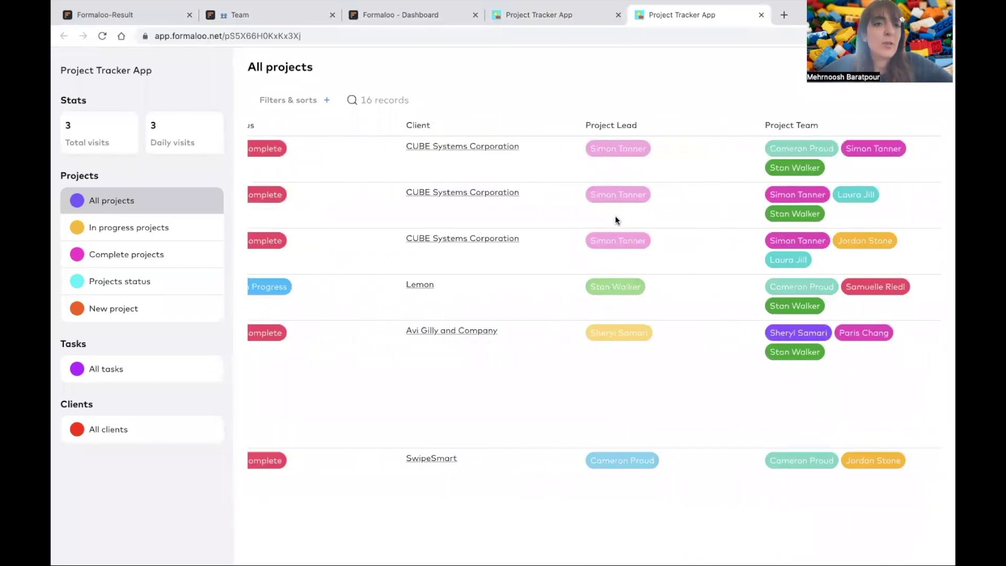
{"action": "left_click", "coordinate": [156, 225]}
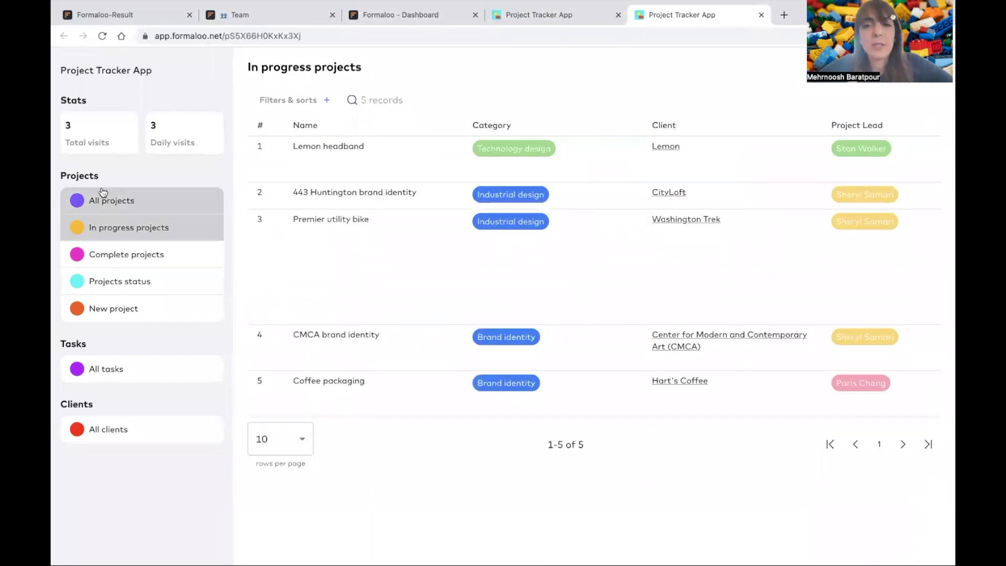
{"action": "left_click", "coordinate": [123, 207]}
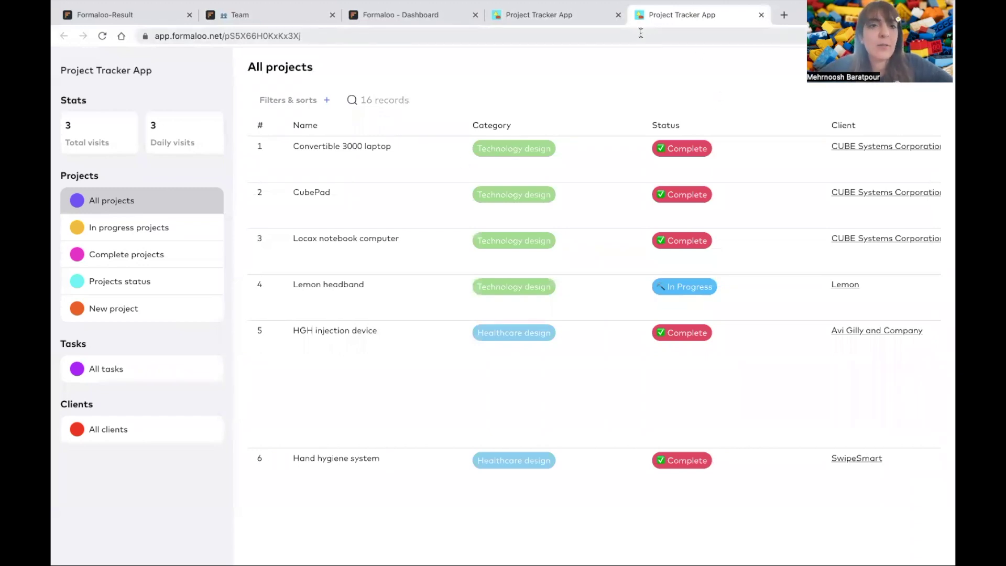
- Open the All projects form from the Project tracker folder for editing and examine the Status field's dropdown options
{"action": "left_click", "coordinate": [594, 15]}
{"action": "left_click", "coordinate": [442, 15]}
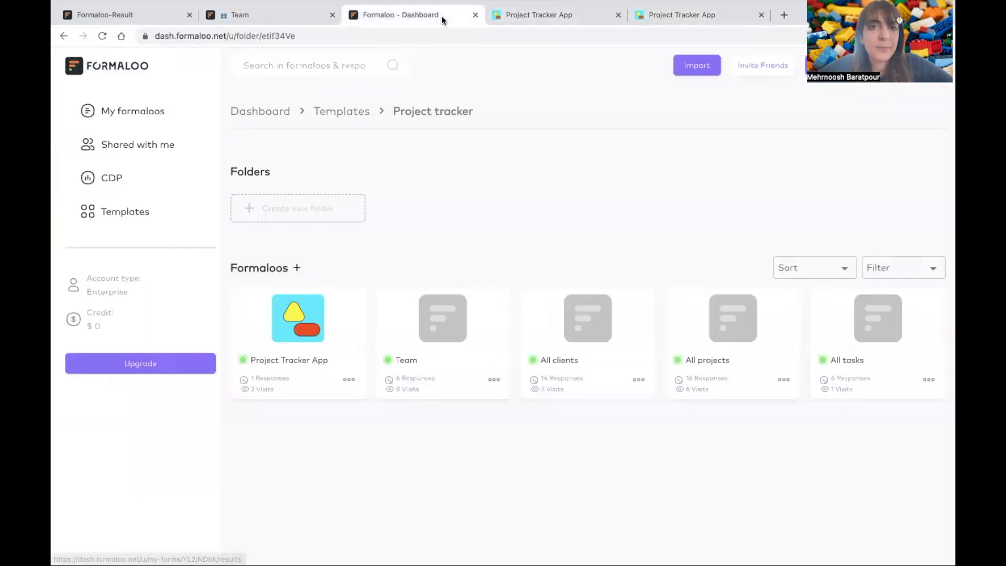
{"action": "left_click", "coordinate": [730, 316]}
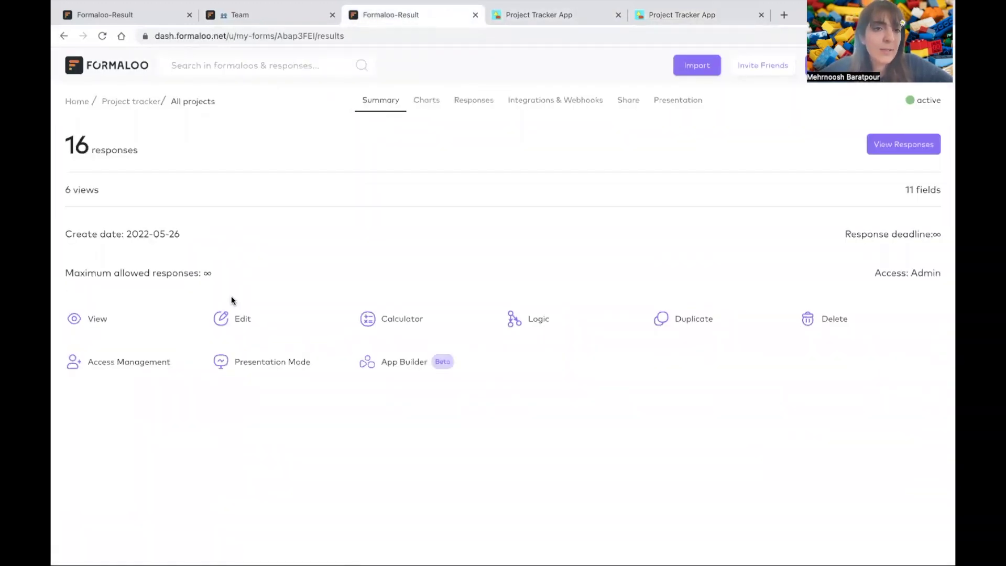
{"action": "left_click", "coordinate": [239, 314]}
{"action": "scroll", "coordinate": [608, 333], "scroll_direction": "down", "scroll_amount": 6}
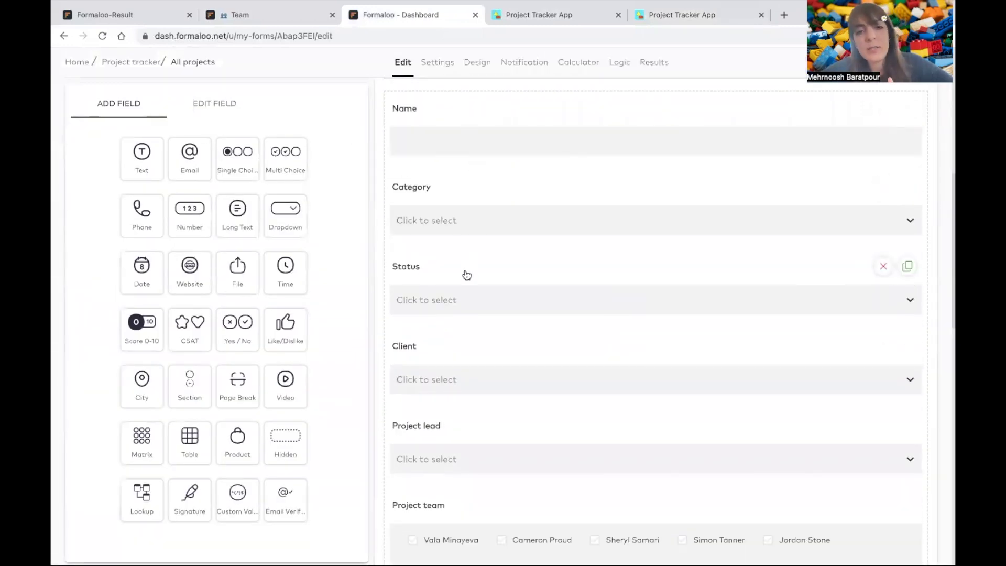
{"action": "left_click", "coordinate": [777, 276]}
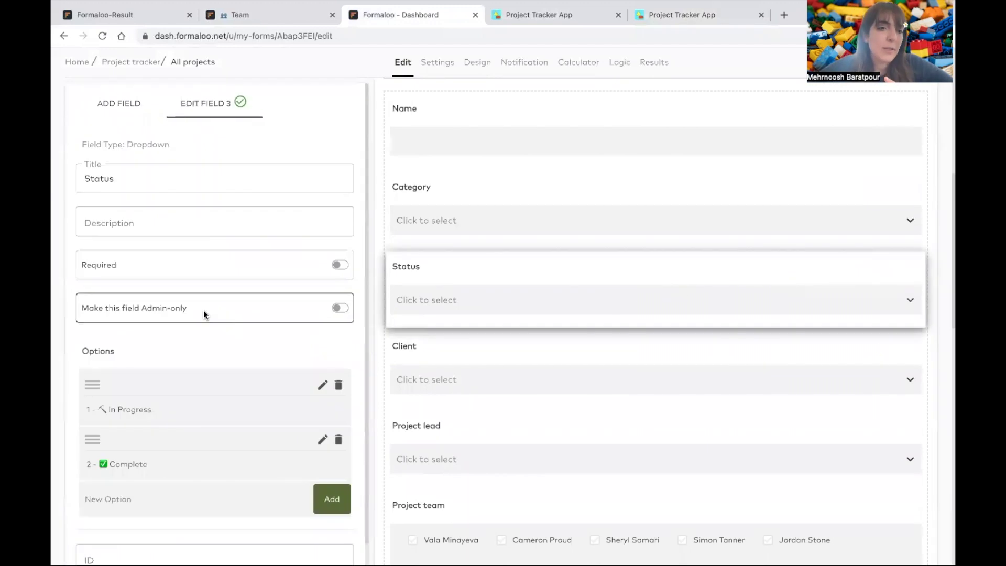
{"action": "scroll", "coordinate": [203, 310], "scroll_direction": "down", "scroll_amount": 1}
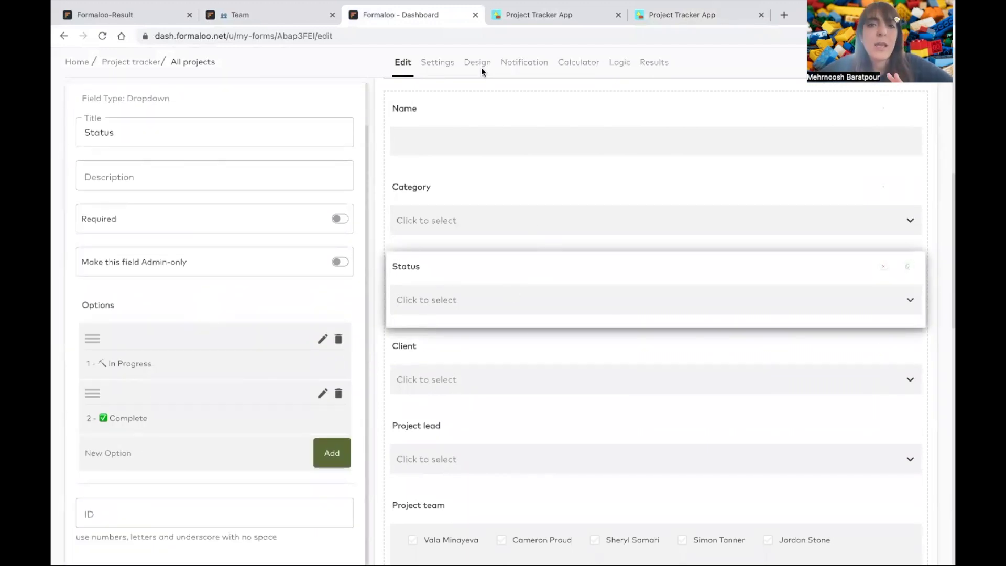
- Return to the Project Tracker App's landing page and open the editable version of the web application
{"action": "left_click", "coordinate": [707, 17]}
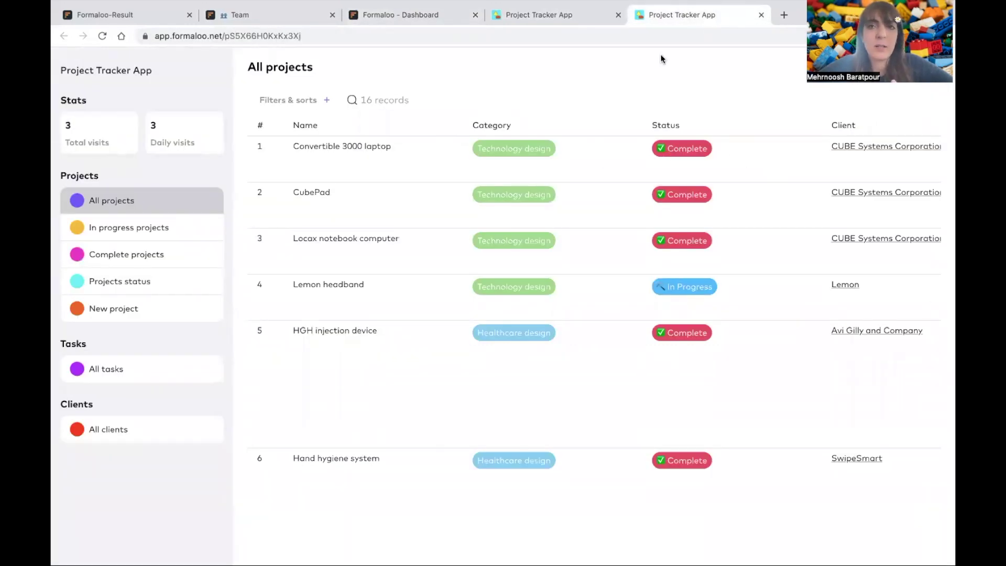
{"action": "left_click", "coordinate": [601, 17]}
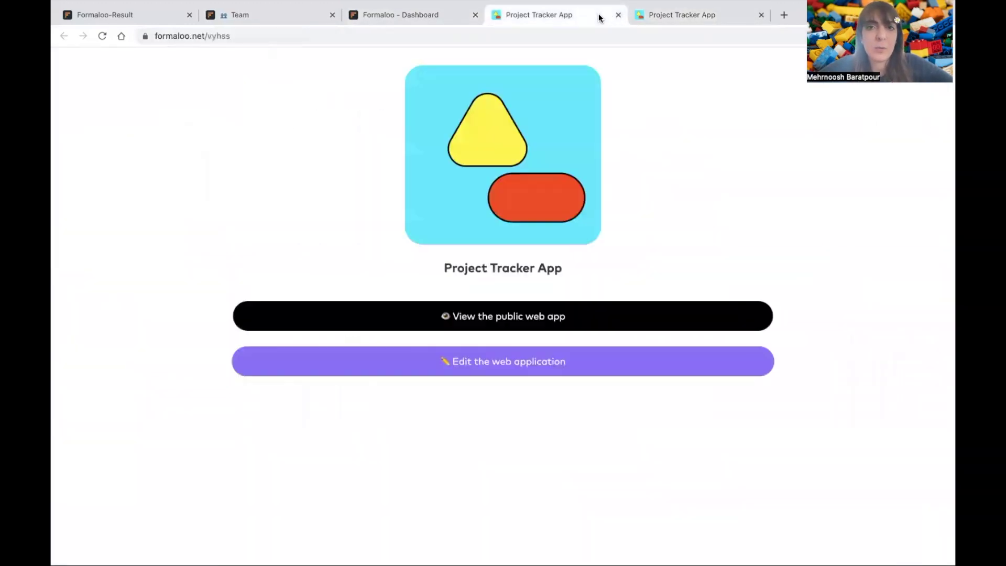
{"action": "left_click", "coordinate": [494, 364]}
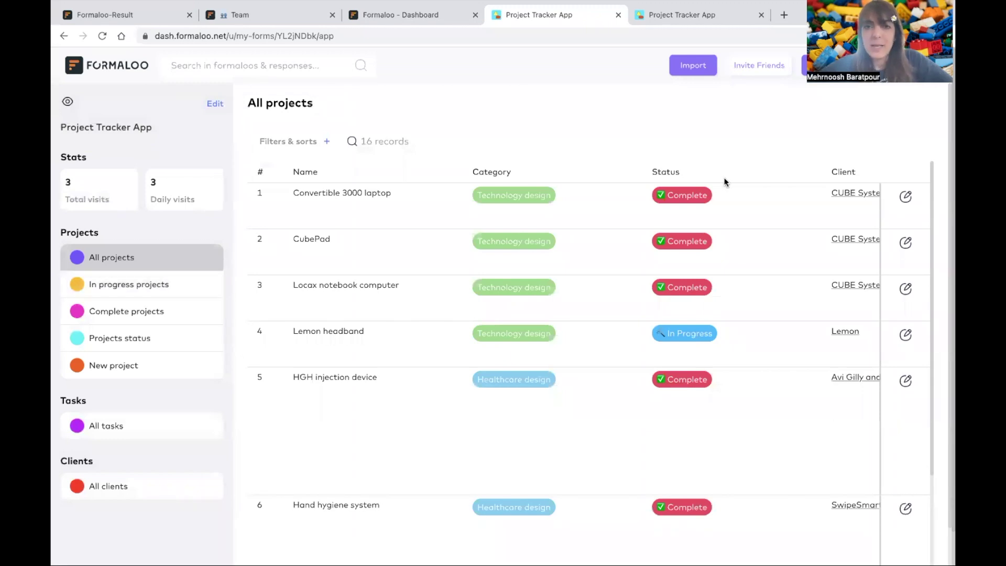
- Open the Convertible 3000 laptop record for editing, inspect its Status options and close it without changing anything
{"action": "left_click", "coordinate": [906, 196]}
{"action": "scroll", "coordinate": [504, 275], "scroll_direction": "down", "scroll_amount": 3}
{"action": "left_click", "coordinate": [534, 232]}
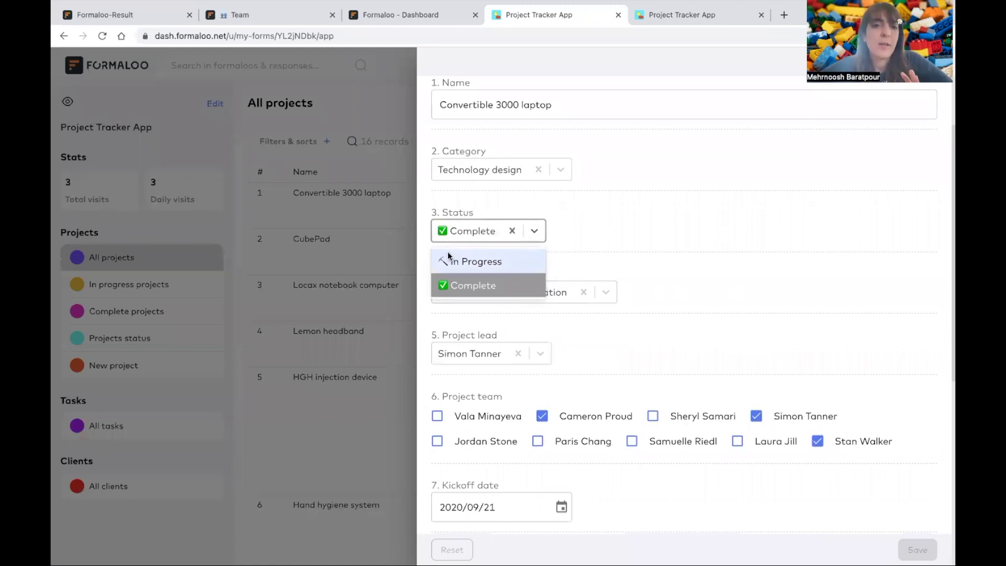
{"action": "left_click", "coordinate": [326, 215]}
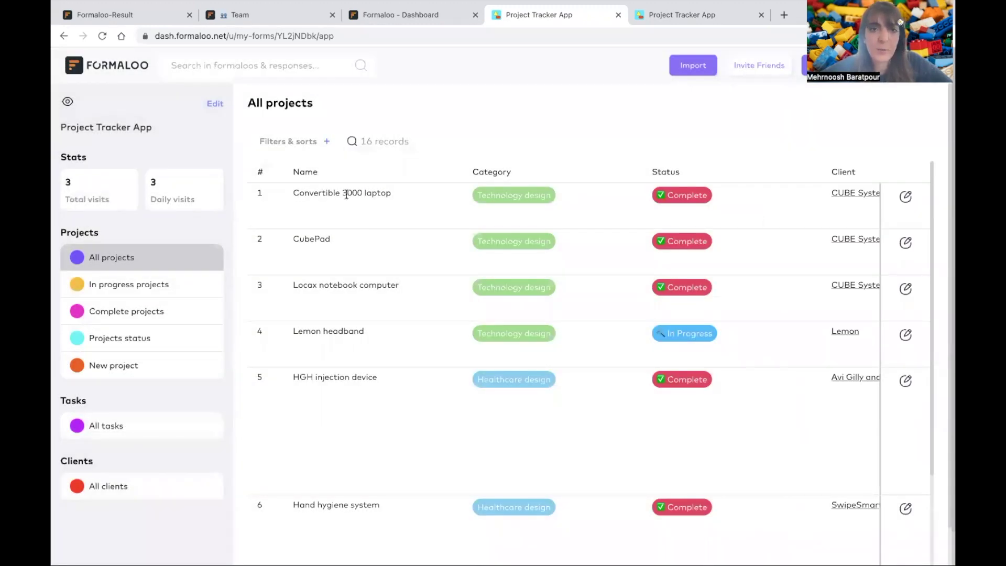
{"action": "left_click", "coordinate": [906, 196]}
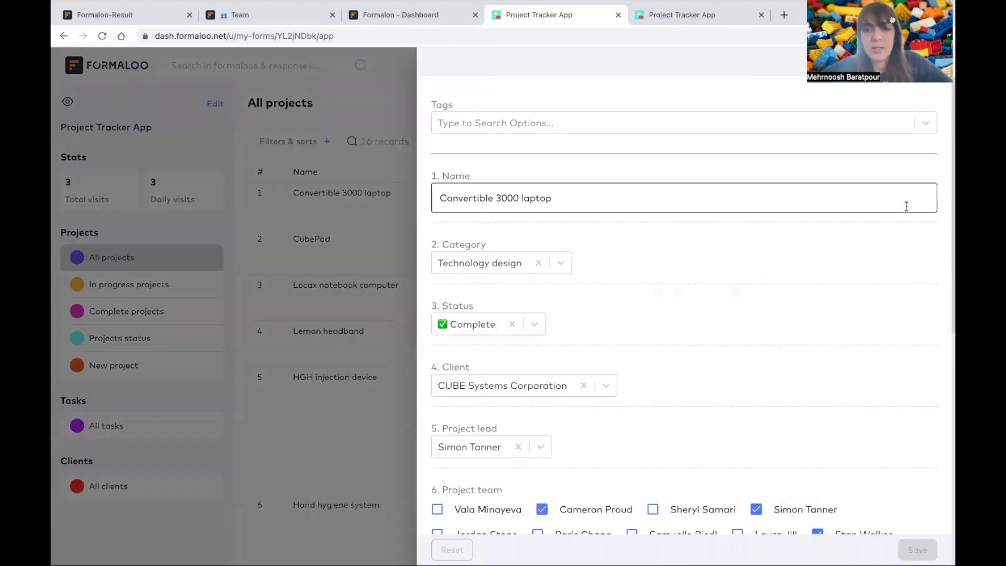
{"action": "left_click", "coordinate": [535, 321]}
{"action": "left_click", "coordinate": [662, 297]}
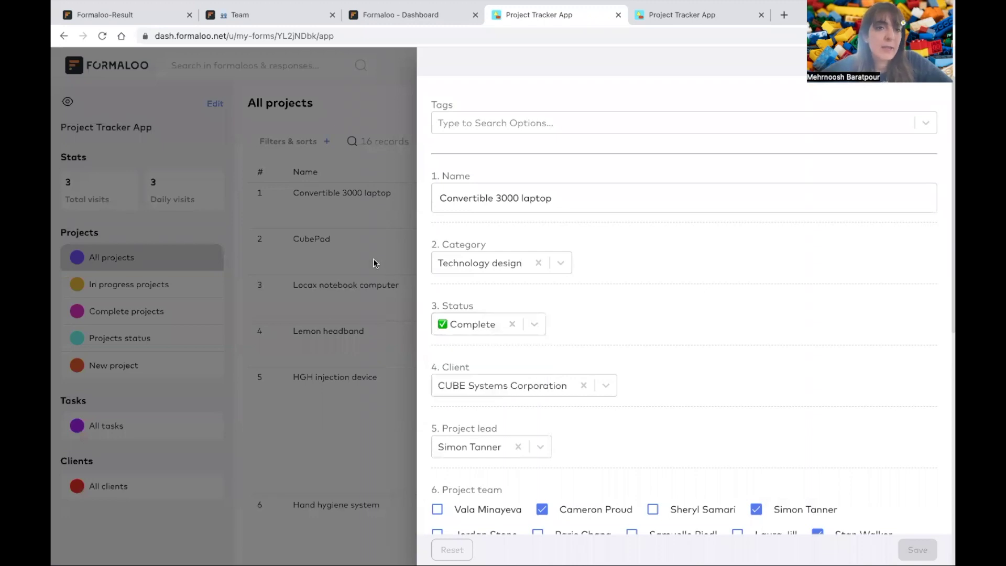
{"action": "left_click", "coordinate": [359, 244]}
- View the In progress projects and All projects tables, start editing the app and open In progress projects in edit mode
{"action": "left_click", "coordinate": [162, 280]}
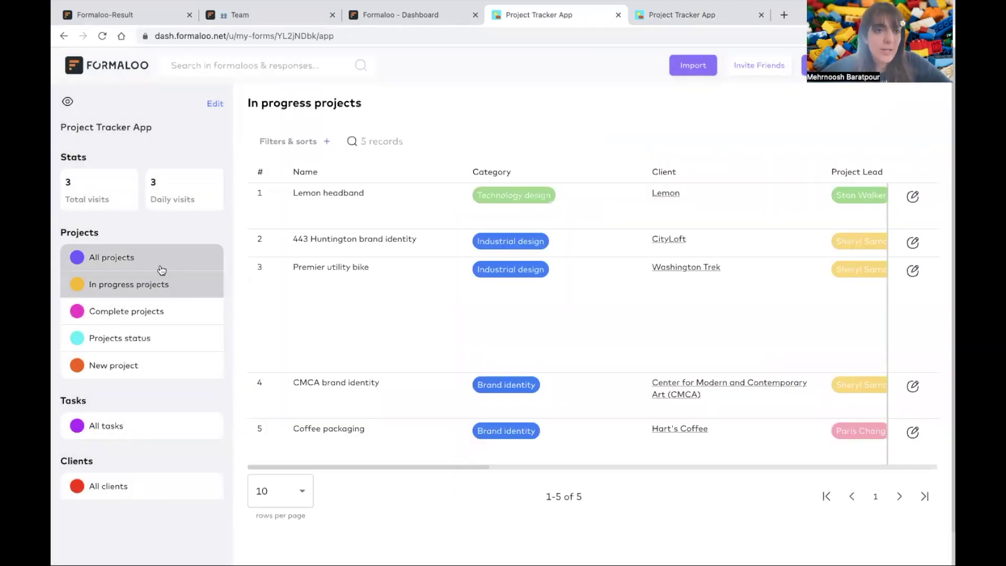
{"action": "left_click", "coordinate": [160, 268]}
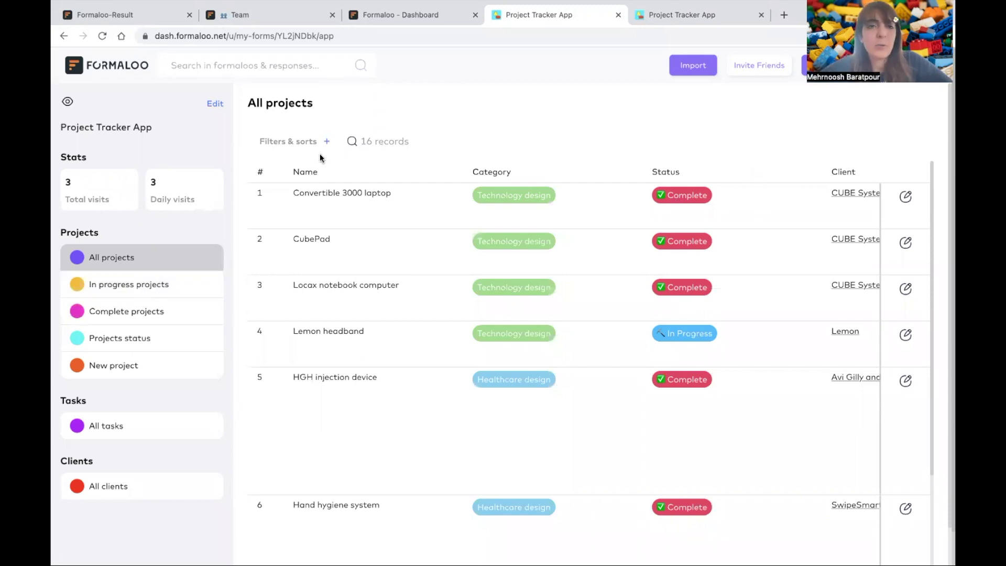
{"action": "left_click", "coordinate": [215, 104]}
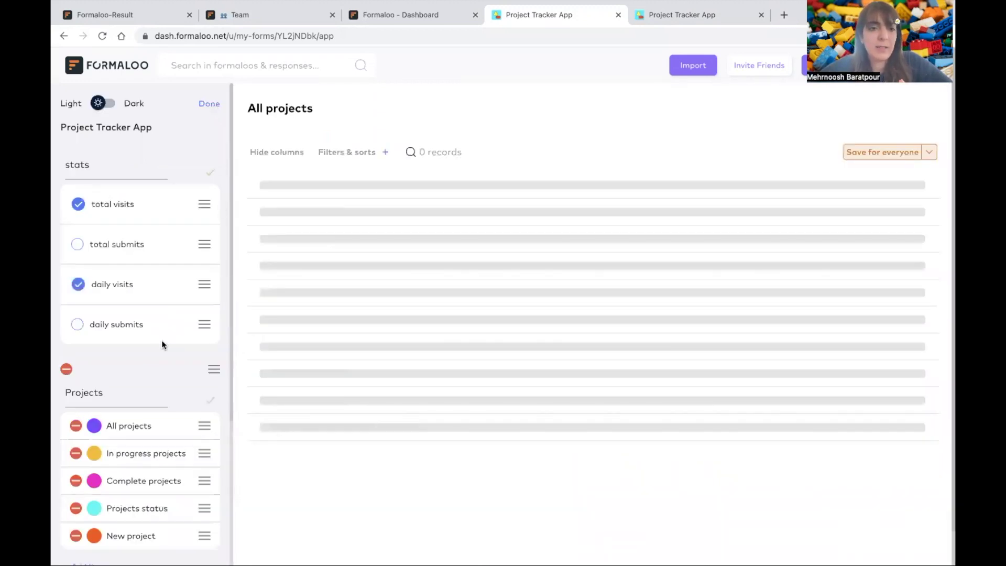
{"action": "scroll", "coordinate": [162, 341], "scroll_direction": "down", "scroll_amount": 3}
{"action": "left_click", "coordinate": [162, 303]}
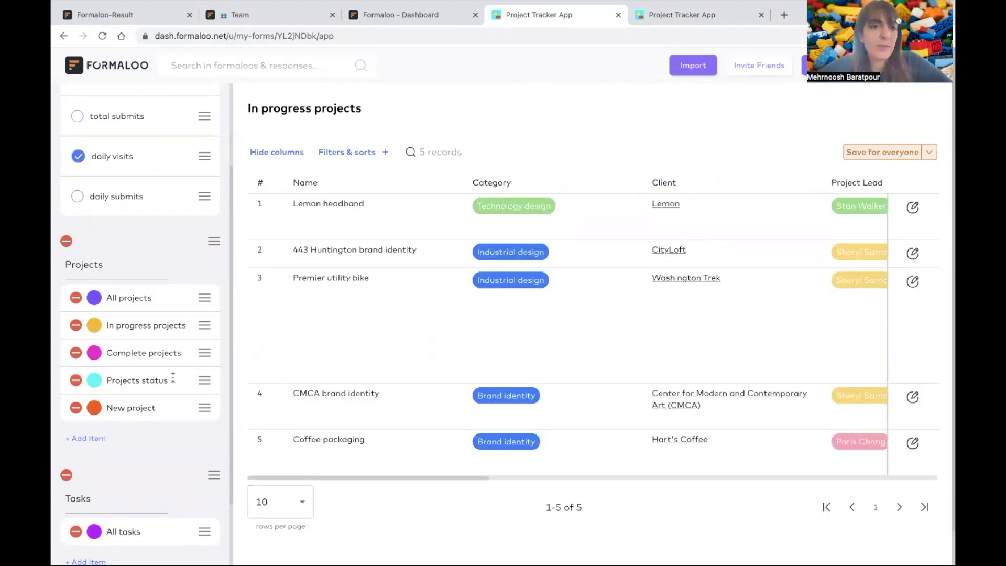
- View the All projects, Complete projects and In progress projects tables in the Projects section
{"action": "left_click", "coordinate": [163, 297]}
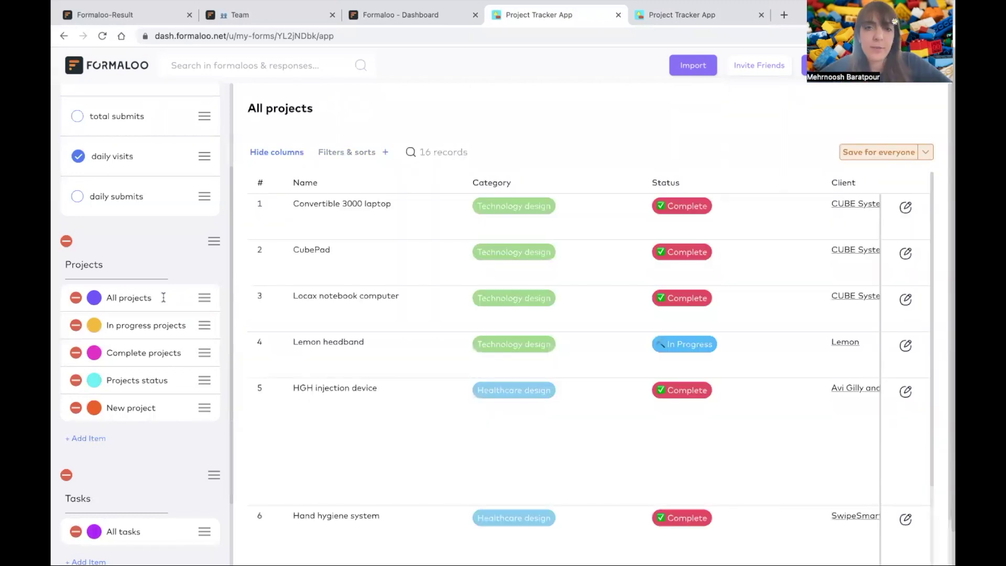
{"action": "left_click", "coordinate": [178, 353]}
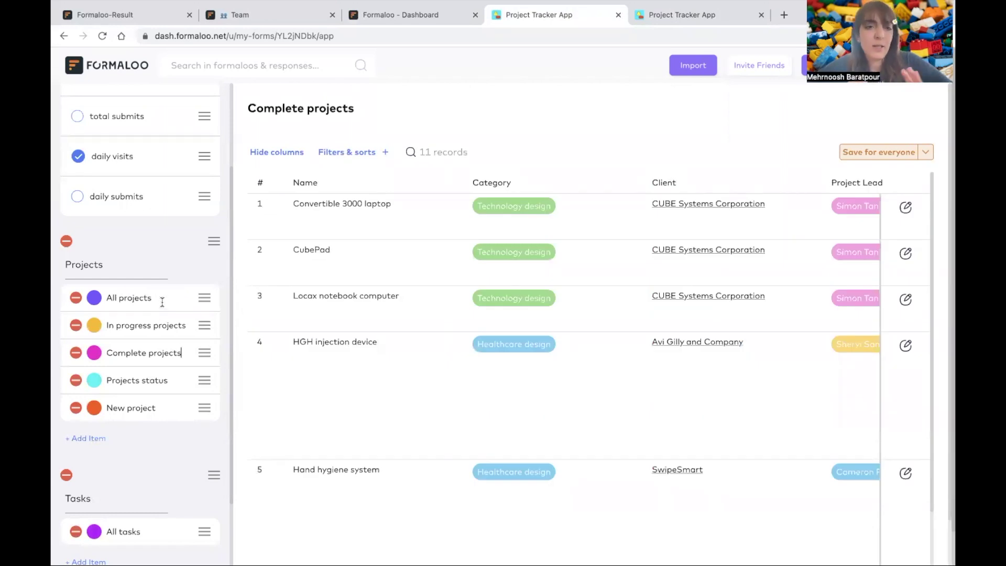
{"action": "left_click", "coordinate": [169, 325]}
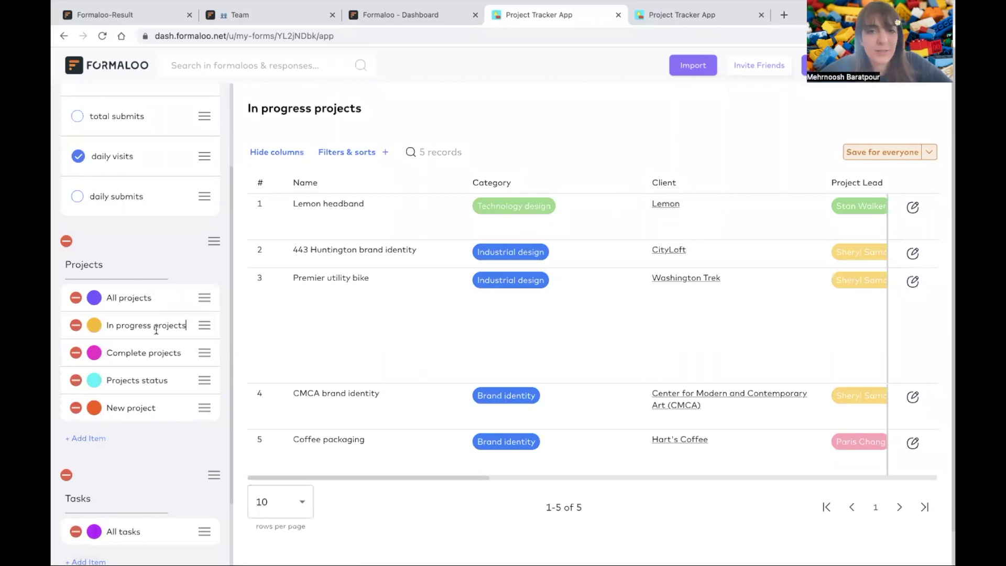
- Set the Lemon headband record's Status to Complete from the In progress projects table and save it
{"action": "left_click", "coordinate": [913, 208]}
{"action": "left_click", "coordinate": [540, 325]}
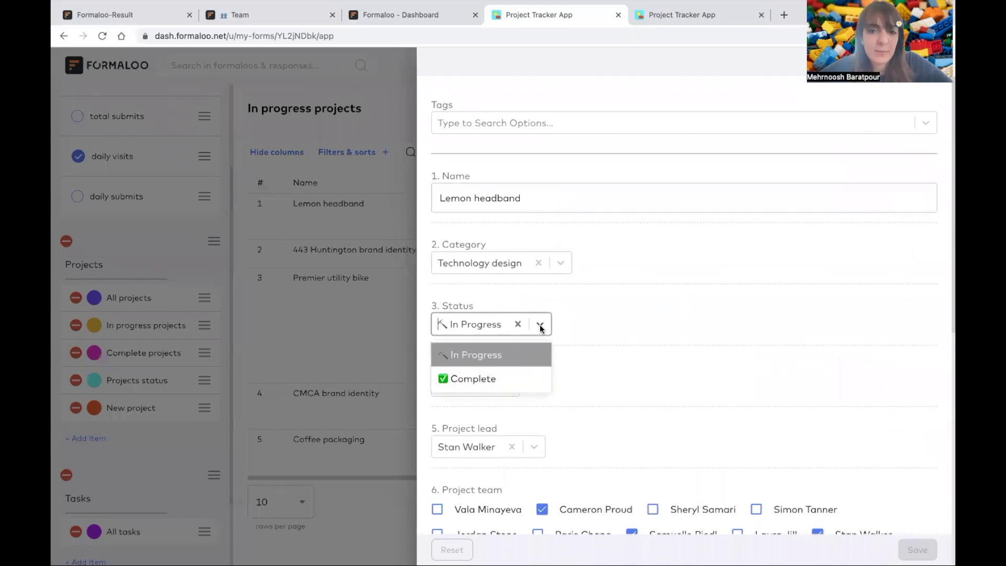
{"action": "left_click", "coordinate": [482, 376]}
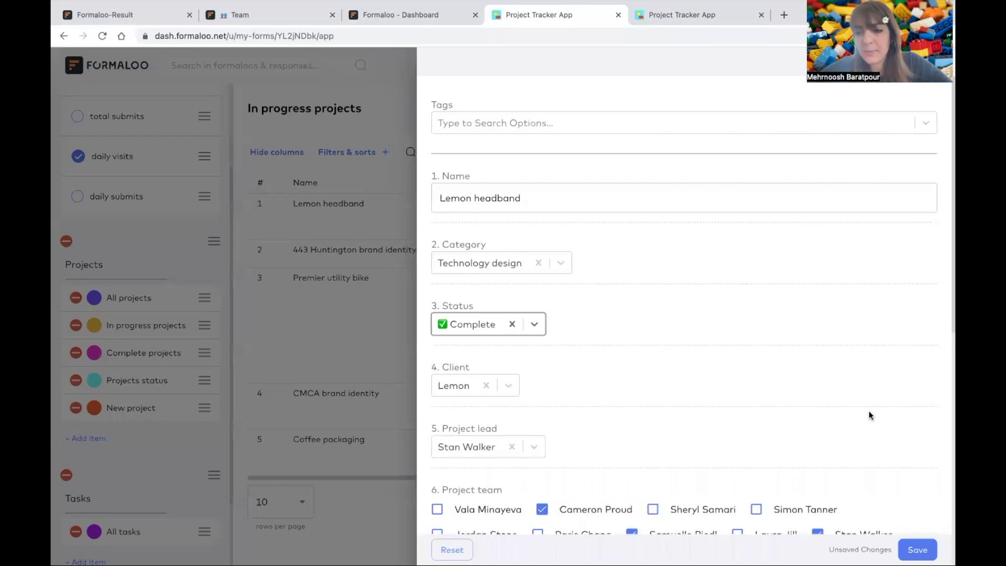
{"action": "left_click", "coordinate": [912, 551]}
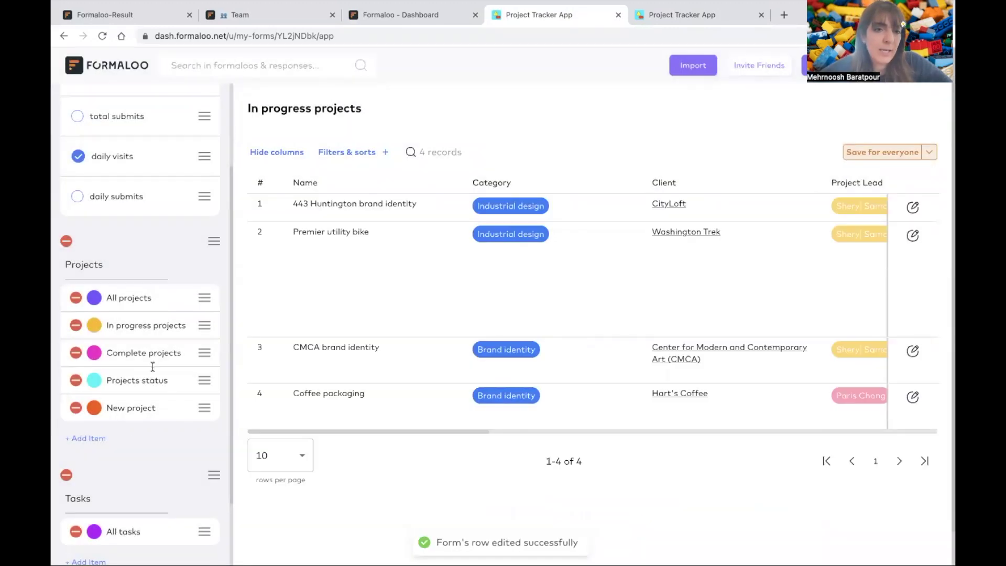
- Open the Complete projects table and look through it for the Lemon headband record
{"action": "left_click", "coordinate": [182, 352]}
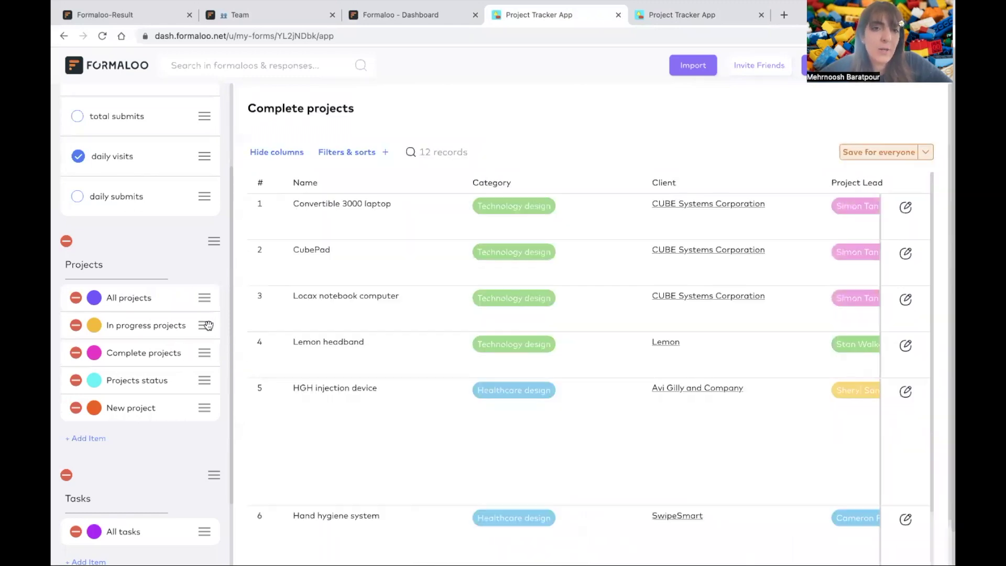
{"action": "scroll", "coordinate": [387, 276], "scroll_direction": "down", "scroll_amount": 5}
{"action": "scroll", "coordinate": [382, 498], "scroll_direction": "down", "scroll_amount": 1}
{"action": "left_click", "coordinate": [280, 527]}
{"action": "left_click", "coordinate": [270, 517]}
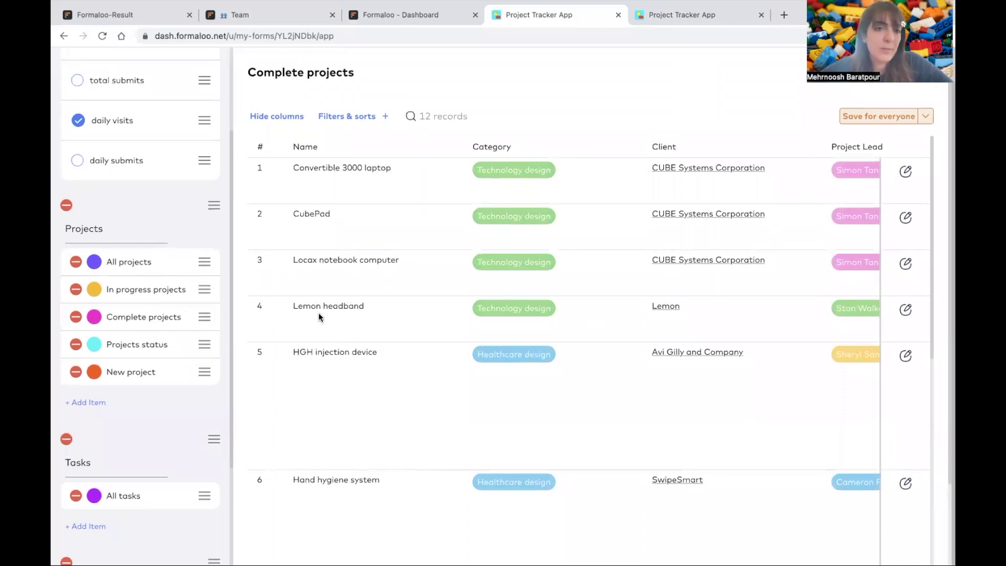
- Set the Lemon headband record's Status back to In Progress from the Complete projects table and save it
{"action": "left_click", "coordinate": [908, 310]}
{"action": "left_click", "coordinate": [534, 322]}
{"action": "left_click", "coordinate": [513, 356]}
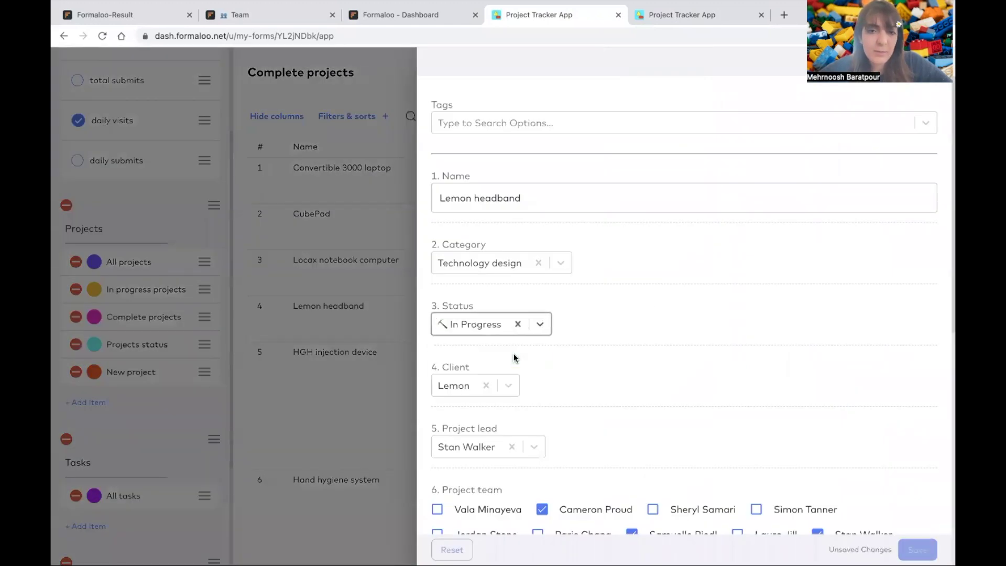
{"action": "left_click", "coordinate": [917, 549]}
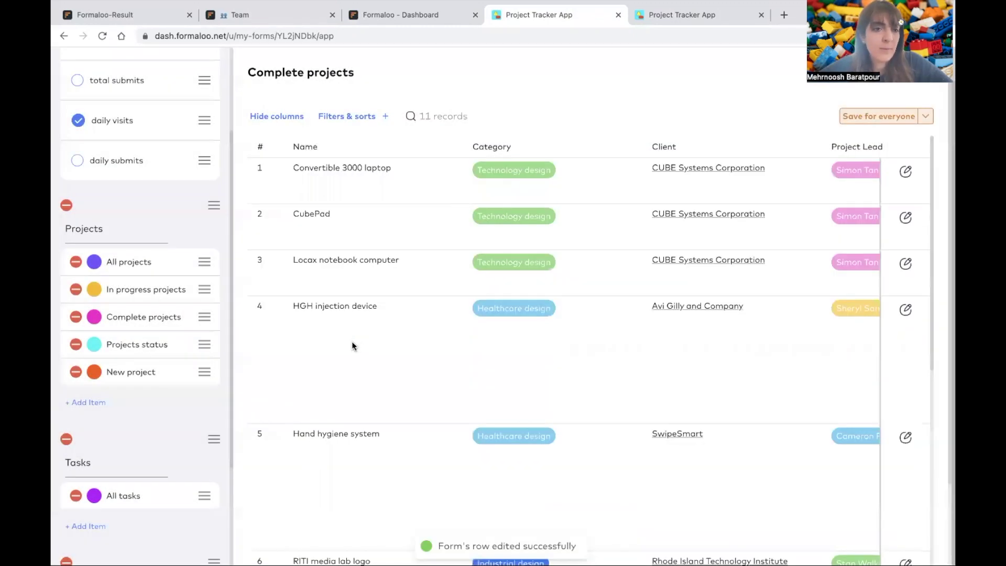
- Check the In progress projects table and examine the Category pie chart on the Projects status page
{"action": "left_click", "coordinate": [149, 291]}
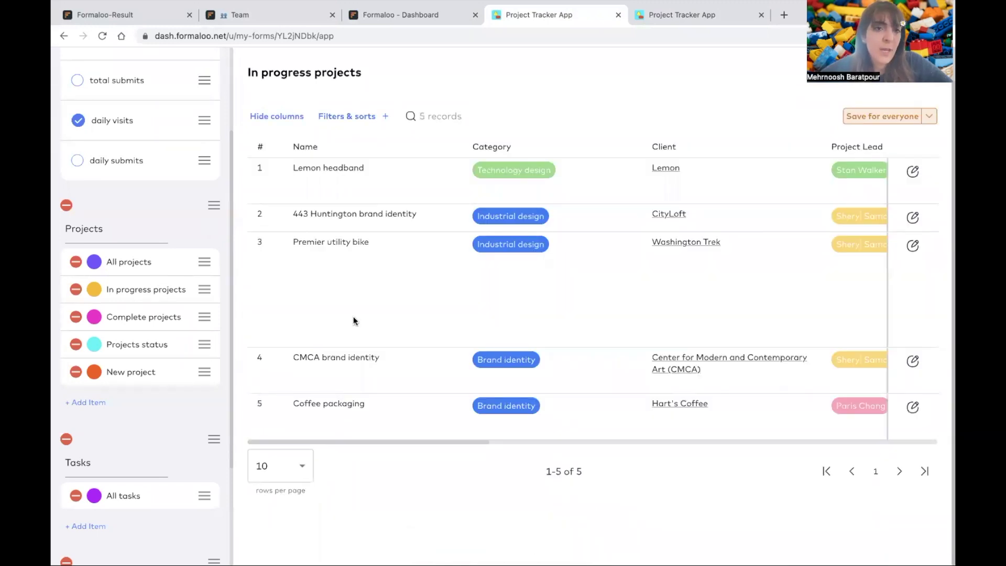
{"action": "left_click", "coordinate": [168, 342]}
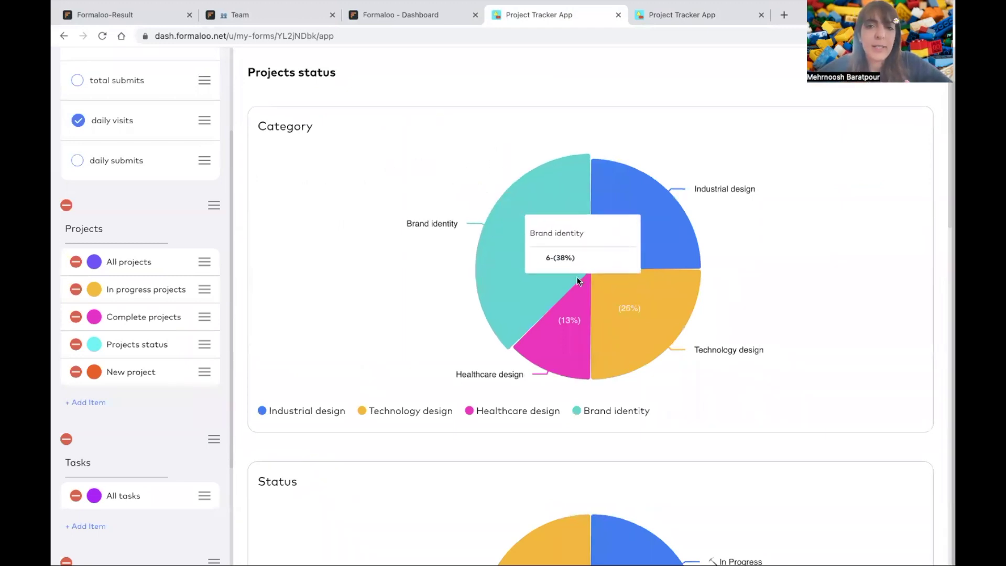
{"action": "mouse_move", "coordinate": [630, 329]}
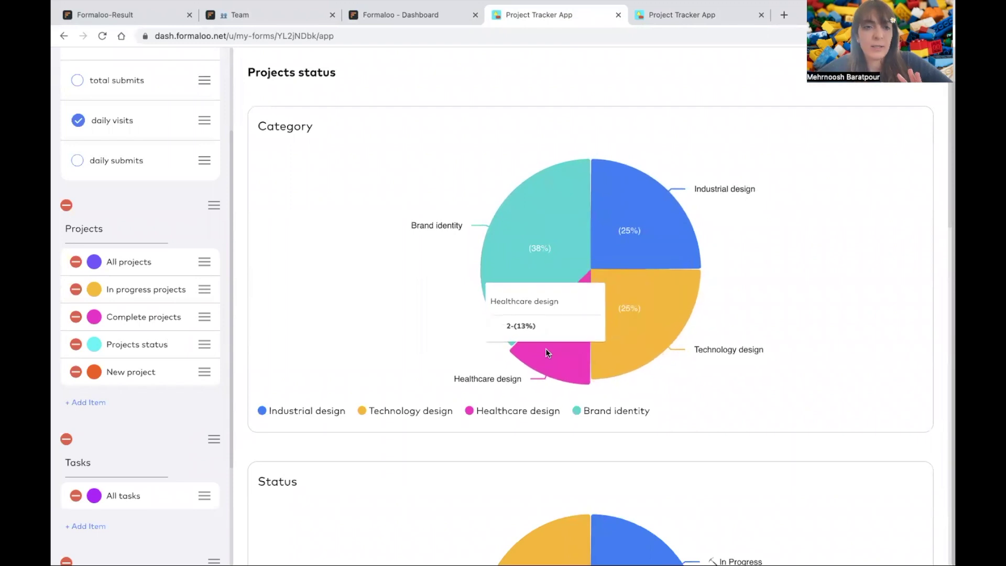
- Open the New project form and review its fields down to the project image upload
{"action": "left_click", "coordinate": [162, 371]}
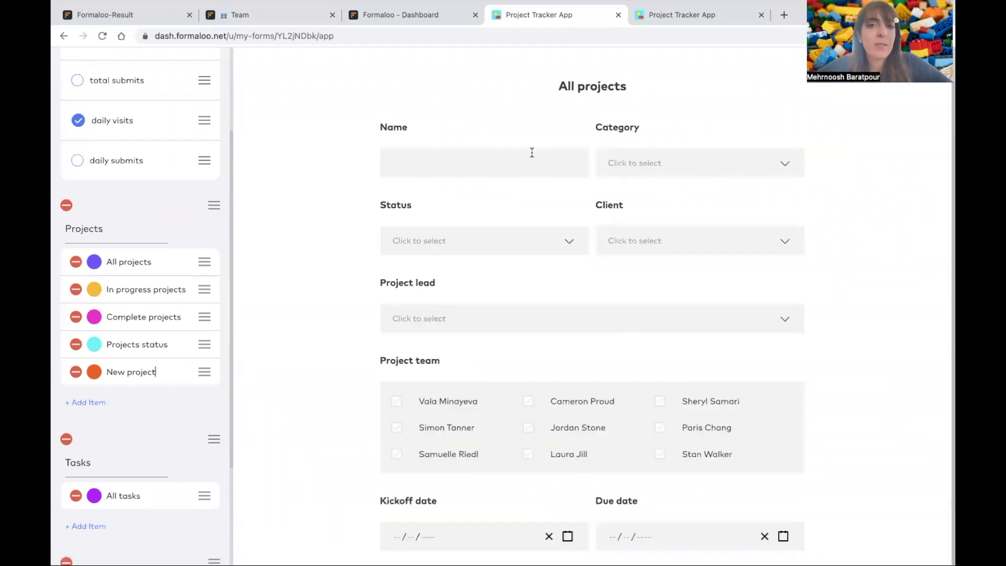
{"action": "scroll", "coordinate": [572, 112], "scroll_direction": "down", "scroll_amount": 2}
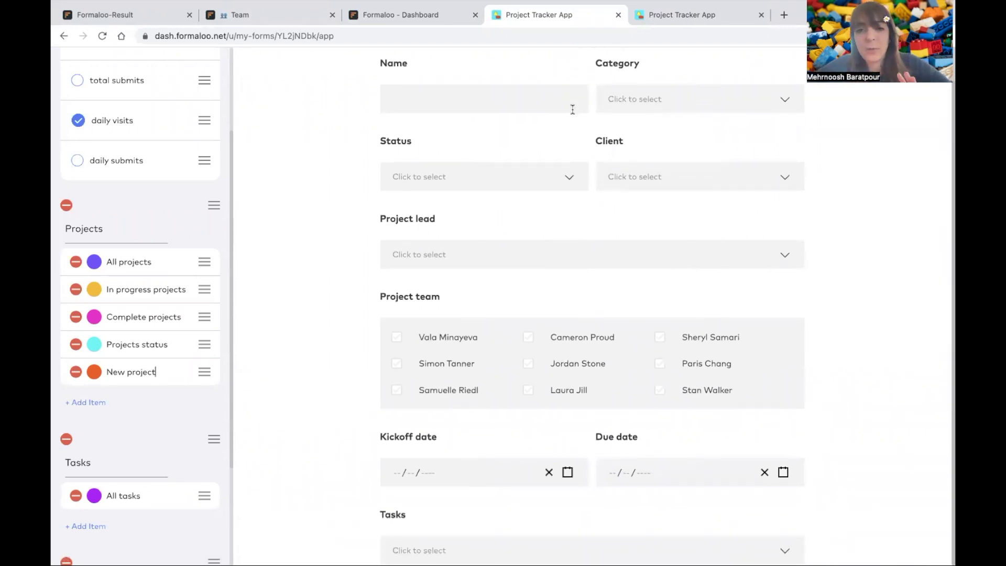
{"action": "scroll", "coordinate": [567, 282], "scroll_direction": "down", "scroll_amount": 5}
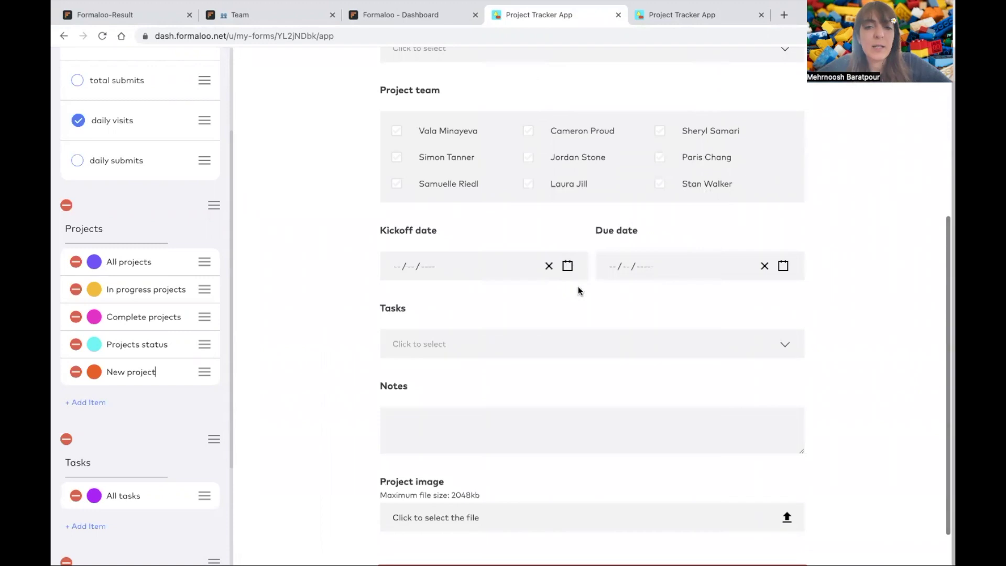
{"action": "scroll", "coordinate": [600, 341], "scroll_direction": "down", "scroll_amount": 2}
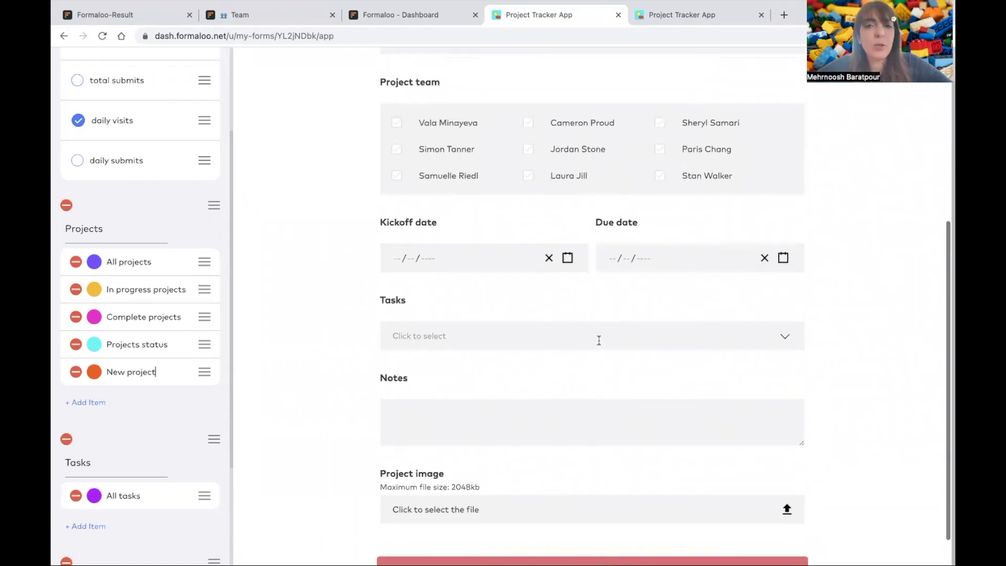
{"action": "scroll", "coordinate": [598, 341], "scroll_direction": "up", "scroll_amount": 1}
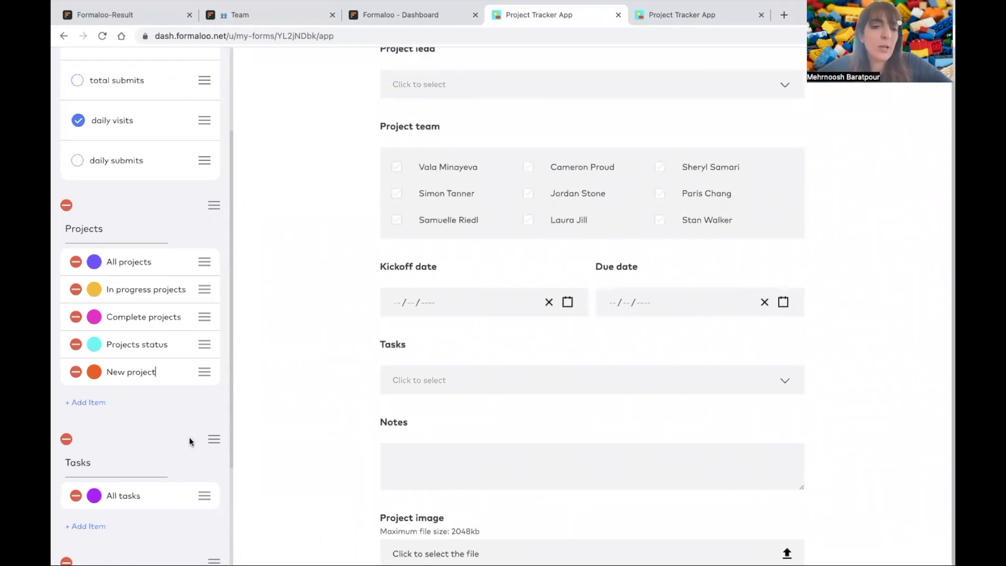
{"action": "scroll", "coordinate": [170, 404], "scroll_direction": "down", "scroll_amount": 3}
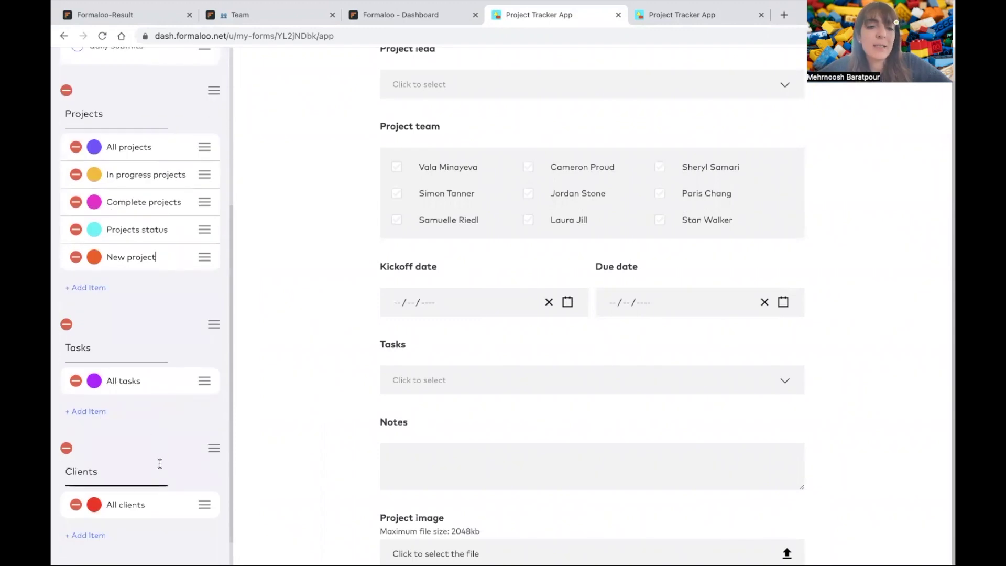
{"action": "scroll", "coordinate": [427, 378], "scroll_direction": "down", "scroll_amount": 1}
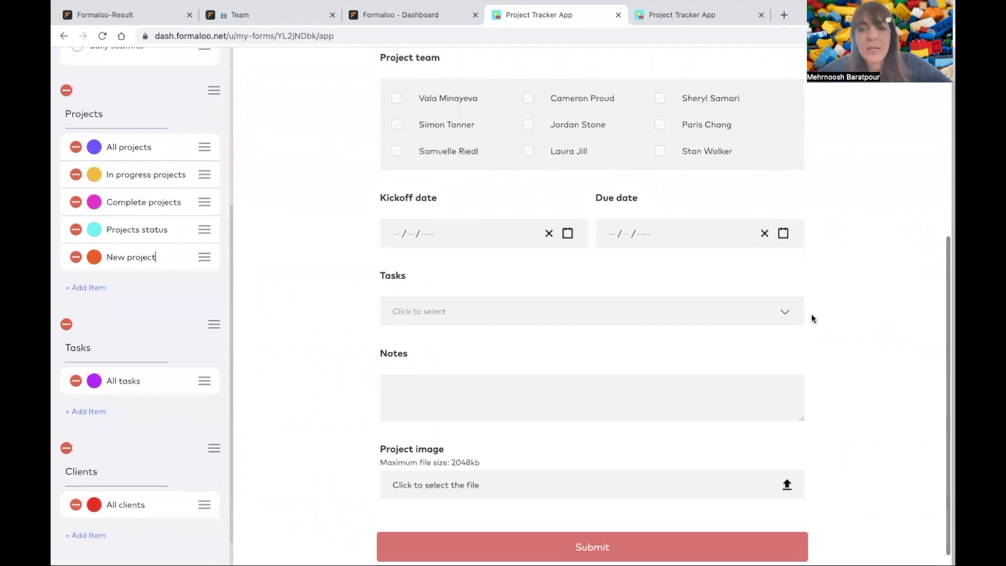
- Inspect the Tasks field's options, open the linked All tasks form from them and close it
{"action": "left_click", "coordinate": [784, 312]}
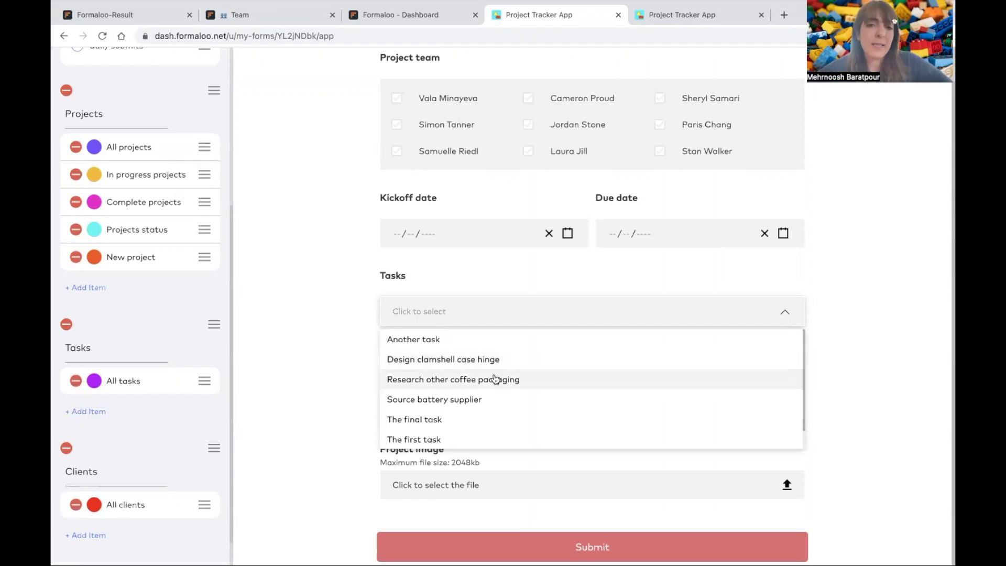
{"action": "scroll", "coordinate": [473, 394], "scroll_direction": "down", "scroll_amount": 1}
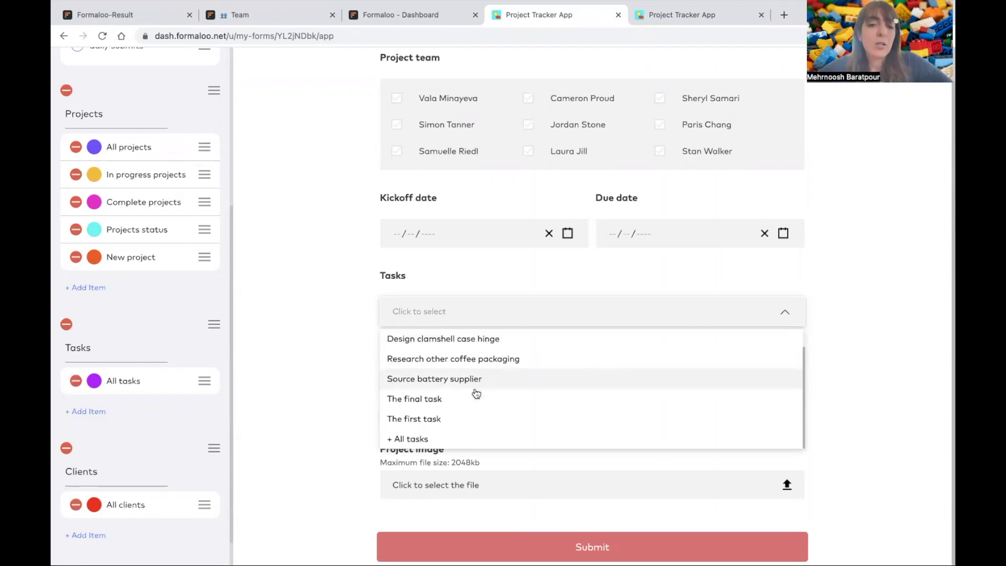
{"action": "left_click", "coordinate": [412, 440]}
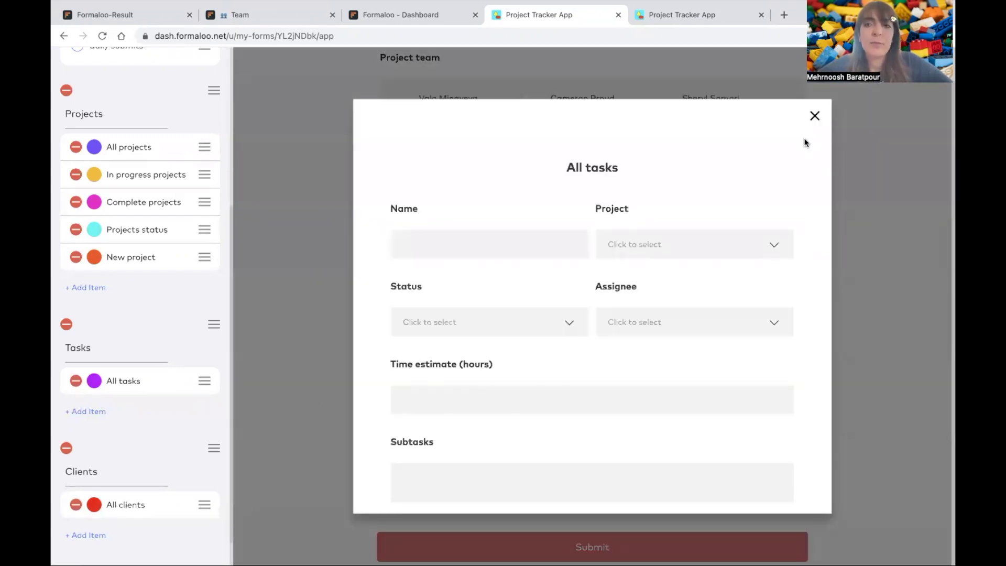
{"action": "left_click", "coordinate": [813, 117]}
- Reopen the All tasks form from the project form's Tasks options, examine its fields down to Subtasks, and close it without submitting
{"action": "scroll", "coordinate": [547, 247], "scroll_direction": "up", "scroll_amount": 6}
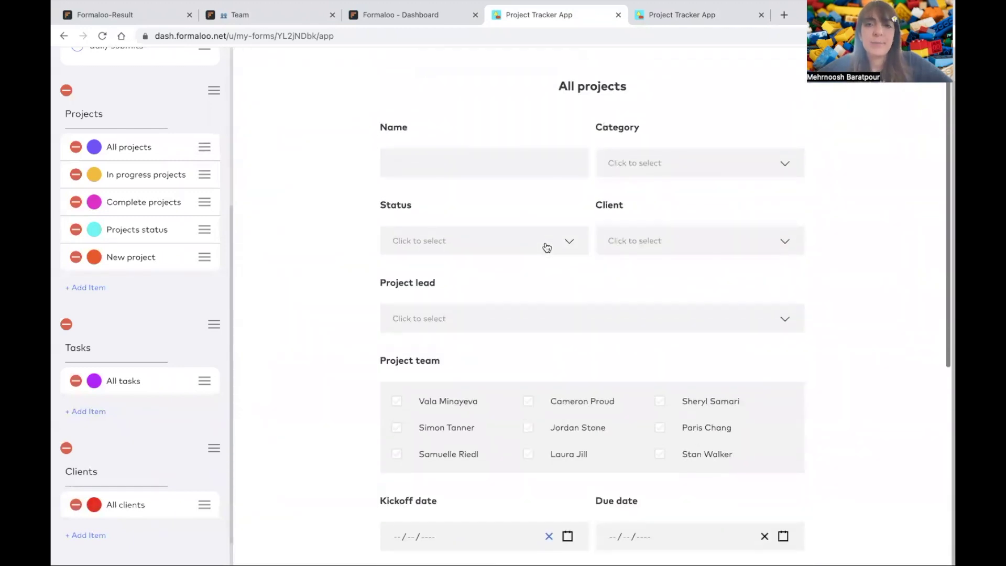
{"action": "scroll", "coordinate": [583, 272], "scroll_direction": "down", "scroll_amount": 6}
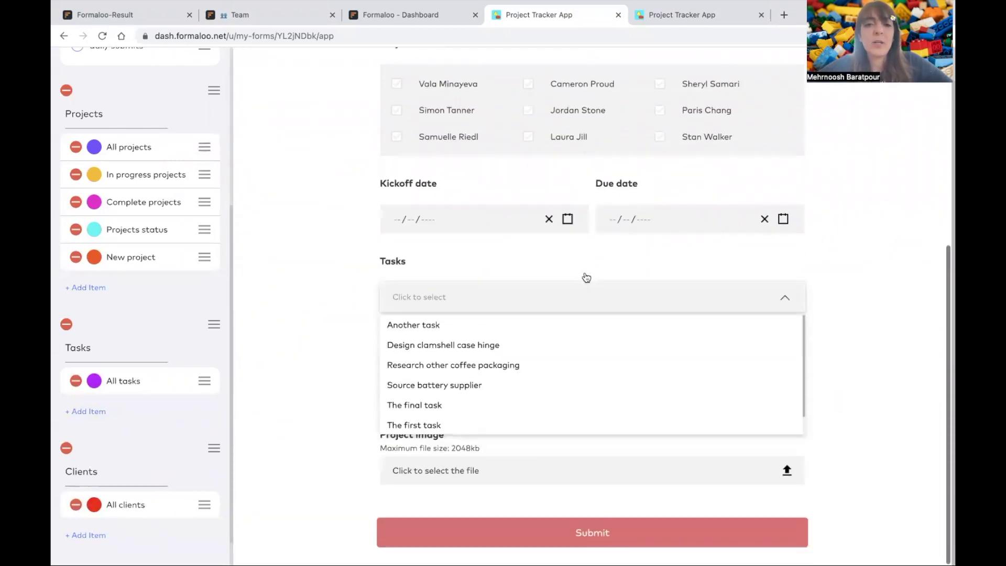
{"action": "scroll", "coordinate": [580, 371], "scroll_direction": "down", "scroll_amount": 1}
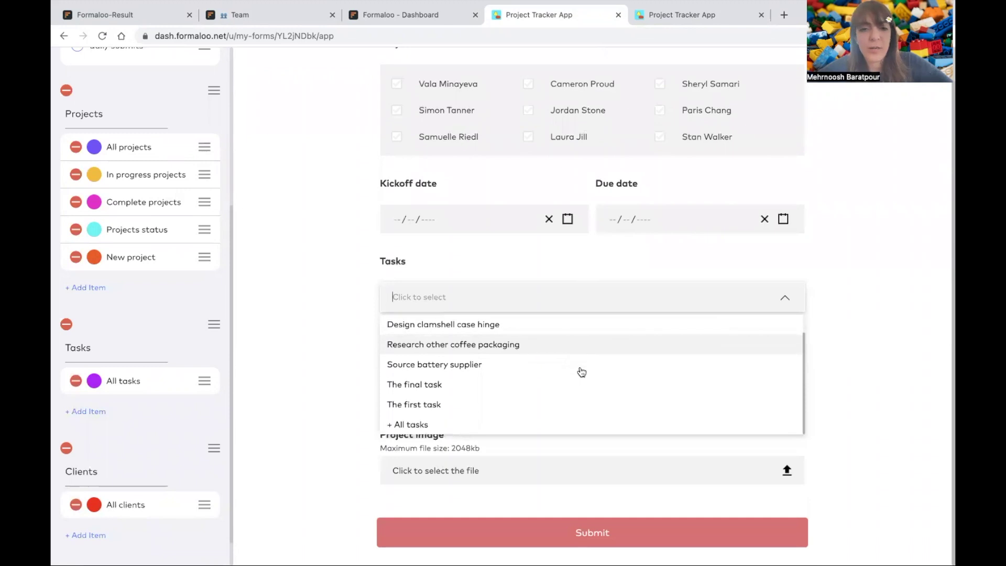
{"action": "left_click", "coordinate": [523, 422]}
{"action": "scroll", "coordinate": [539, 409], "scroll_direction": "down", "scroll_amount": 2}
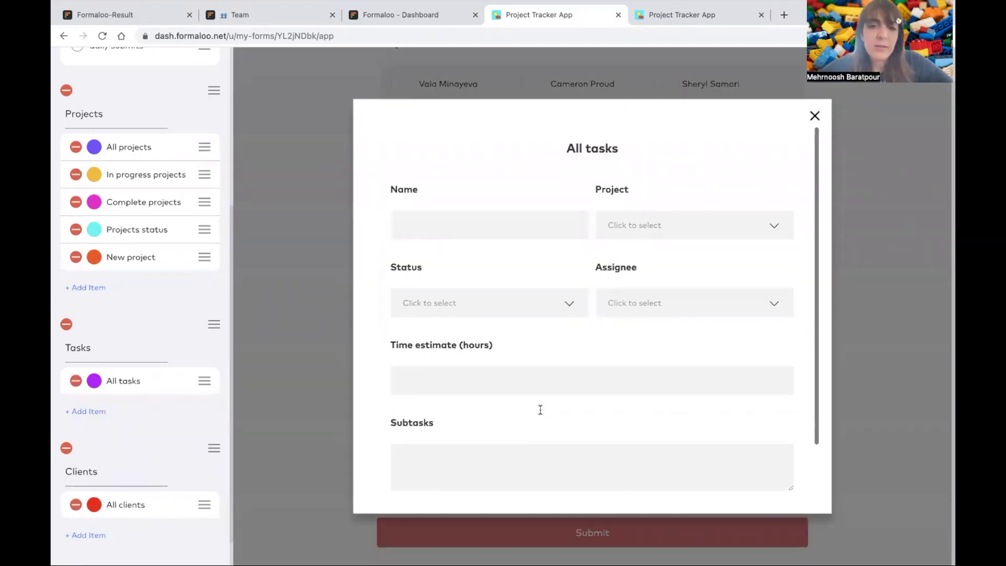
{"action": "left_click", "coordinate": [542, 438]}
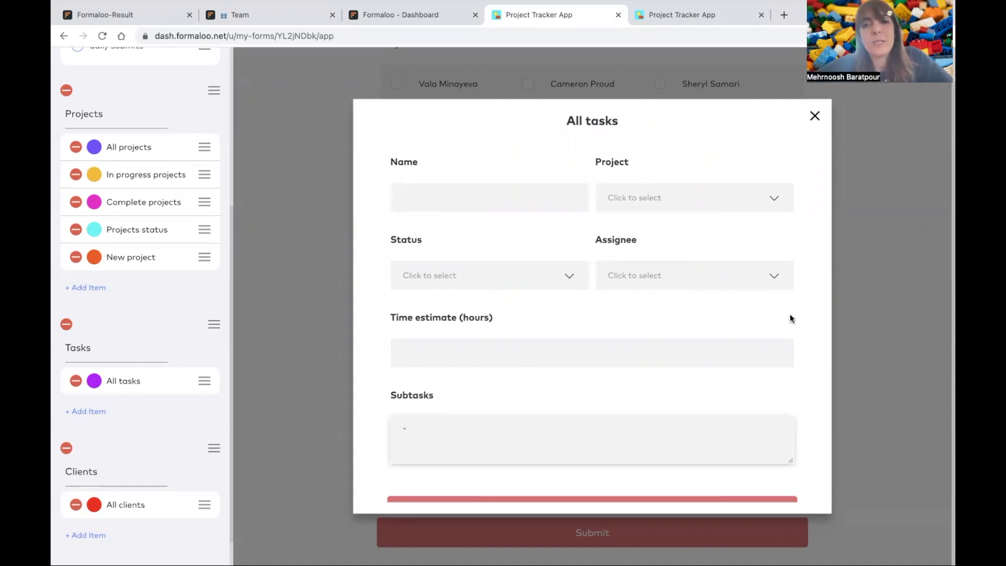
{"action": "scroll", "coordinate": [640, 240], "scroll_direction": "up", "scroll_amount": 2}
{"action": "left_click", "coordinate": [814, 117]}
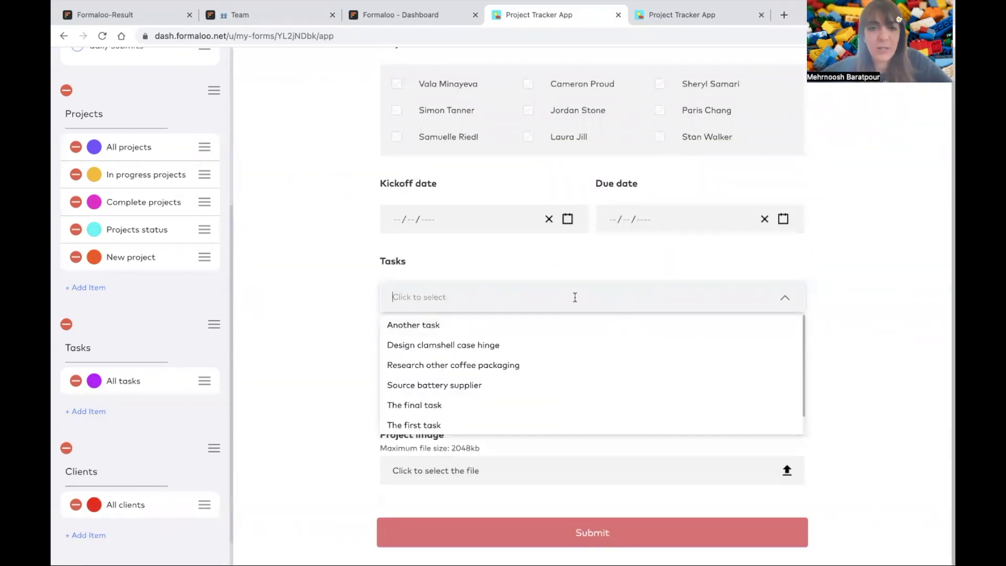
{"action": "left_click", "coordinate": [353, 271]}
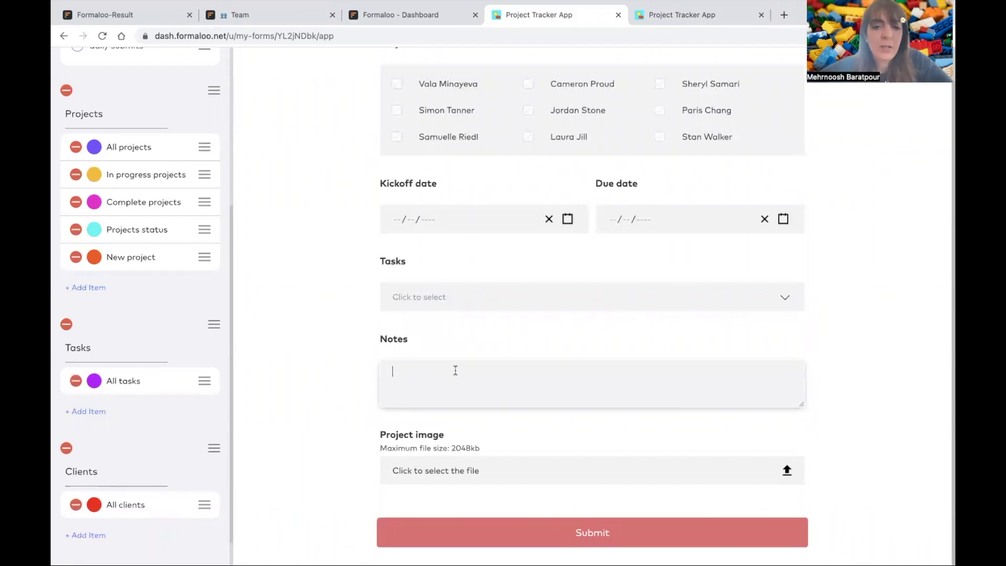
- Inspect the Client and Status options in the New project form without choosing any
{"action": "scroll", "coordinate": [556, 296], "scroll_direction": "up", "scroll_amount": 1}
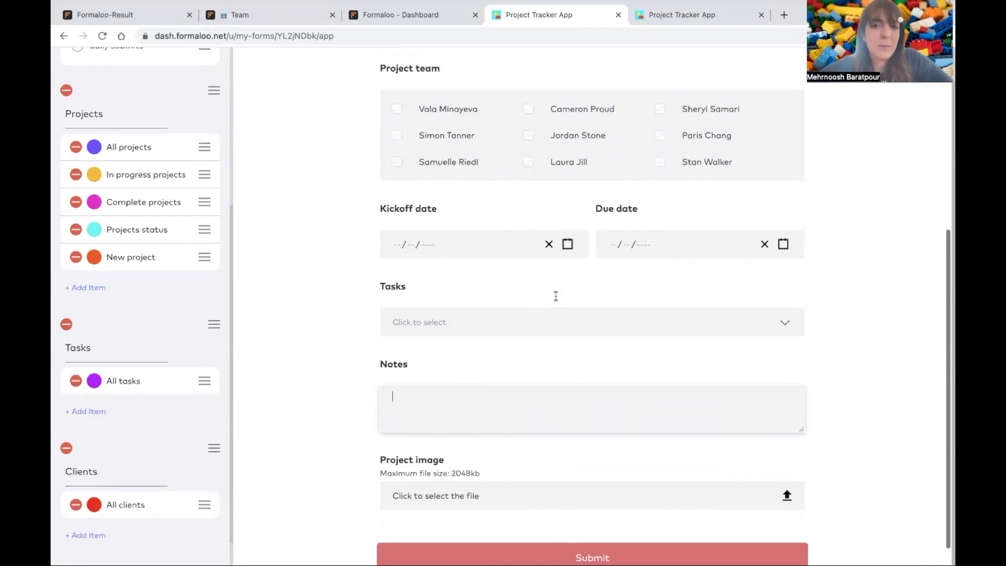
{"action": "scroll", "coordinate": [556, 296], "scroll_direction": "up", "scroll_amount": 4}
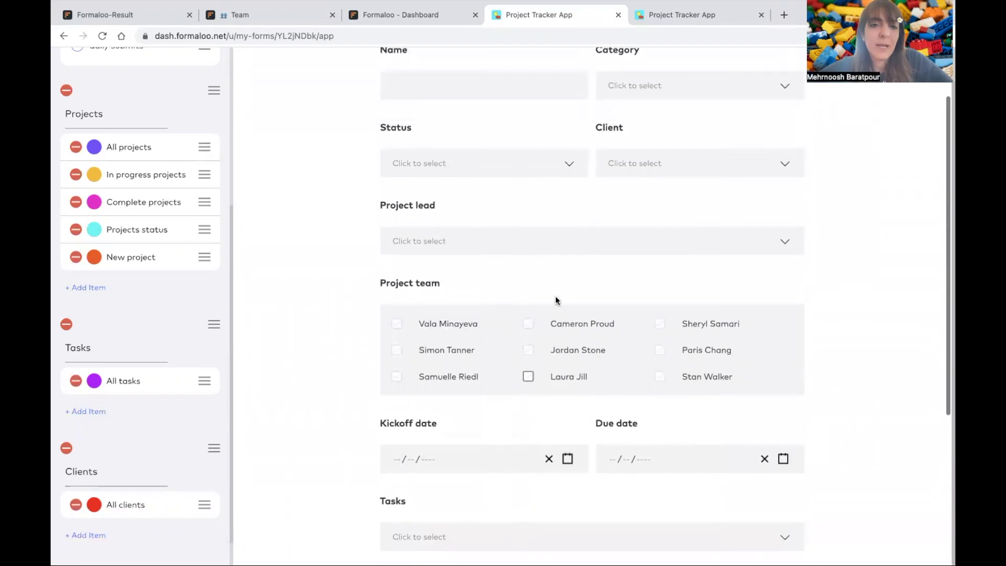
{"action": "scroll", "coordinate": [556, 300], "scroll_direction": "up", "scroll_amount": 1}
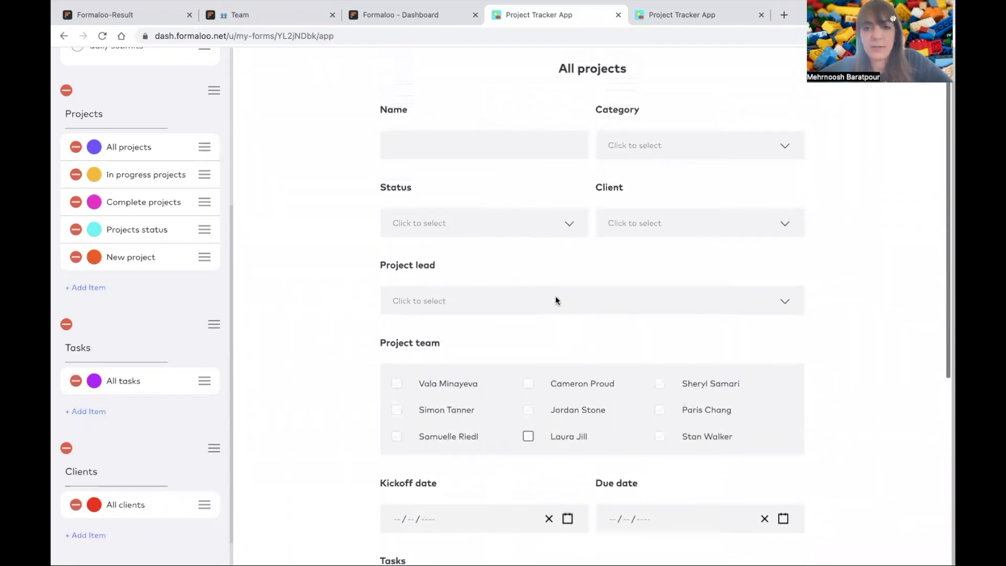
{"action": "left_click", "coordinate": [786, 220]}
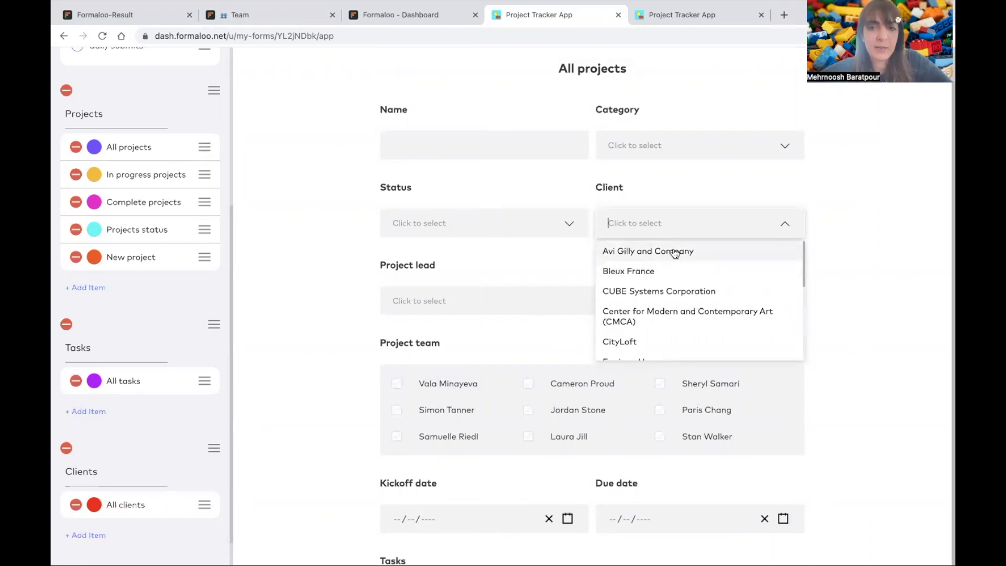
{"action": "scroll", "coordinate": [653, 314], "scroll_direction": "down", "scroll_amount": 5}
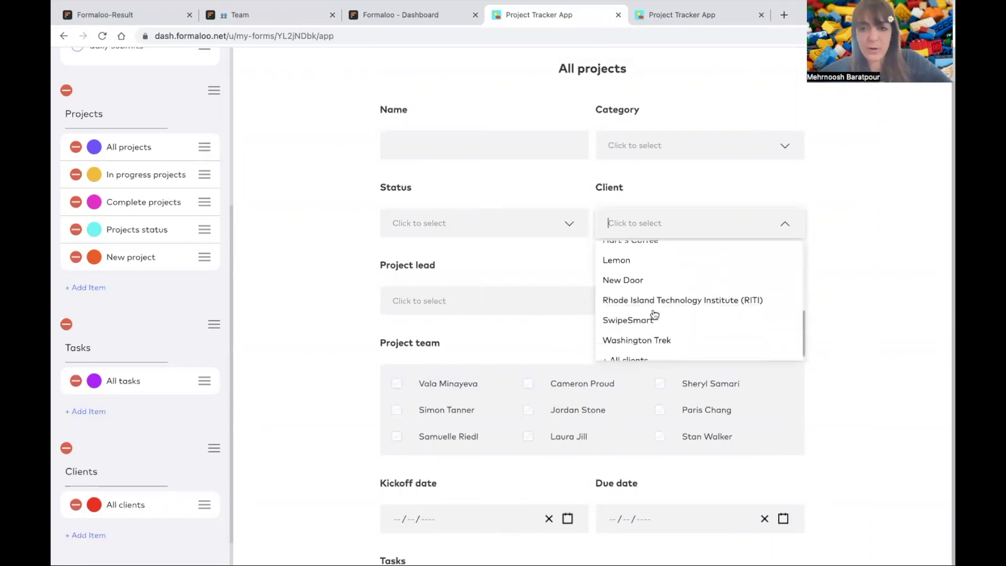
{"action": "left_click", "coordinate": [455, 225]}
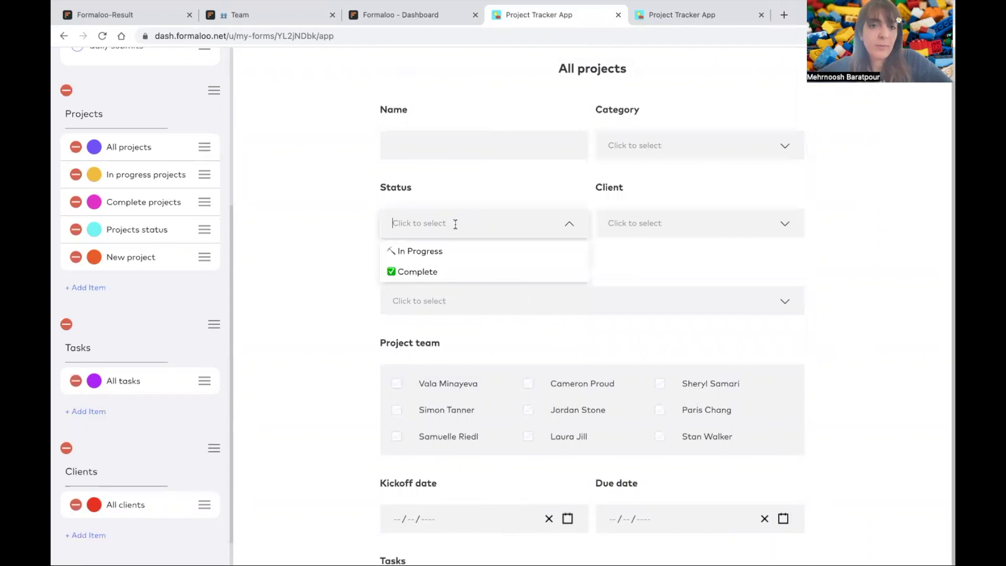
{"action": "left_click", "coordinate": [355, 220]}
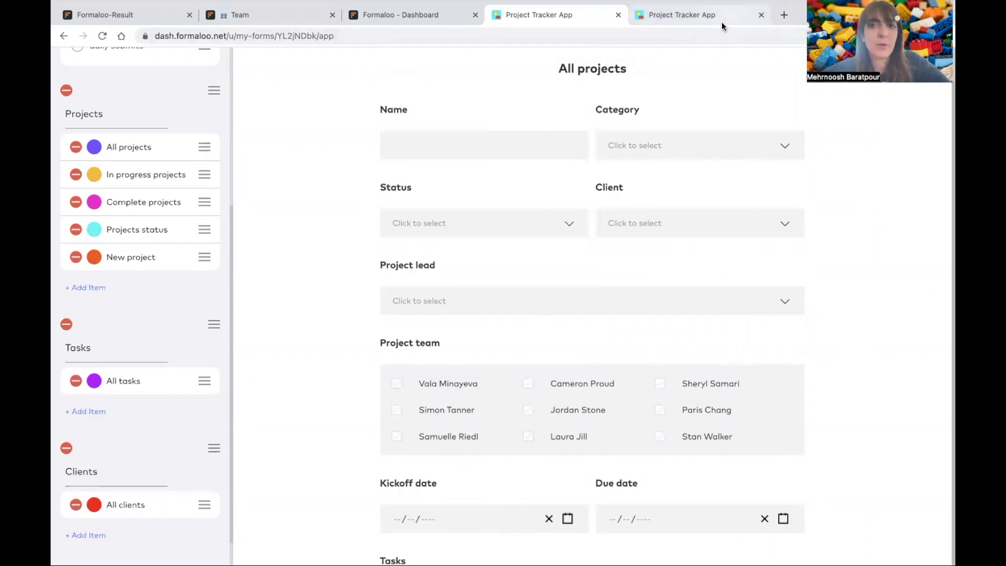
- Review the All tasks table's columns, view the fields of the Research other coffee packaging record and close it
{"action": "left_click", "coordinate": [137, 376]}
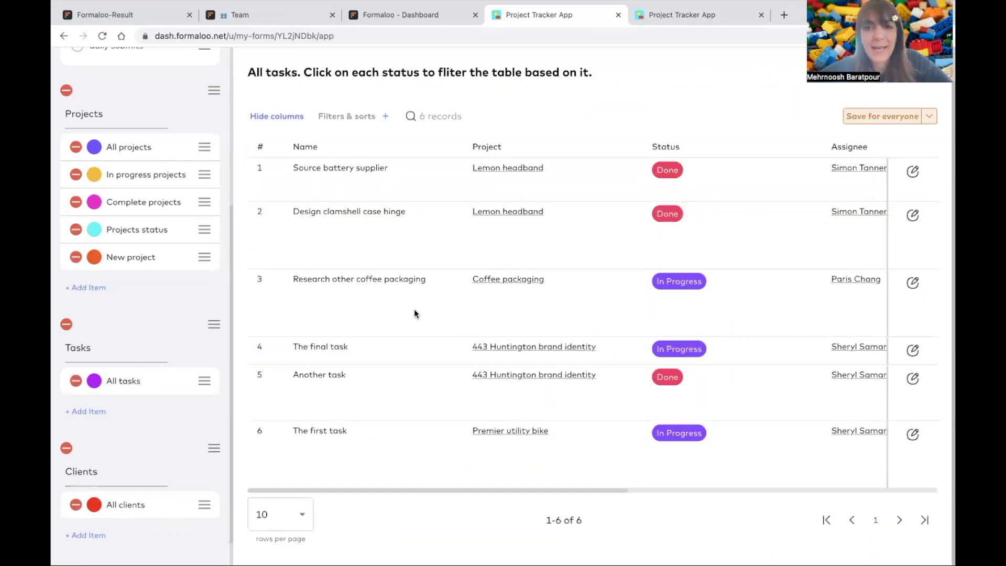
{"action": "scroll", "coordinate": [513, 240], "scroll_direction": "right", "scroll_amount": 10}
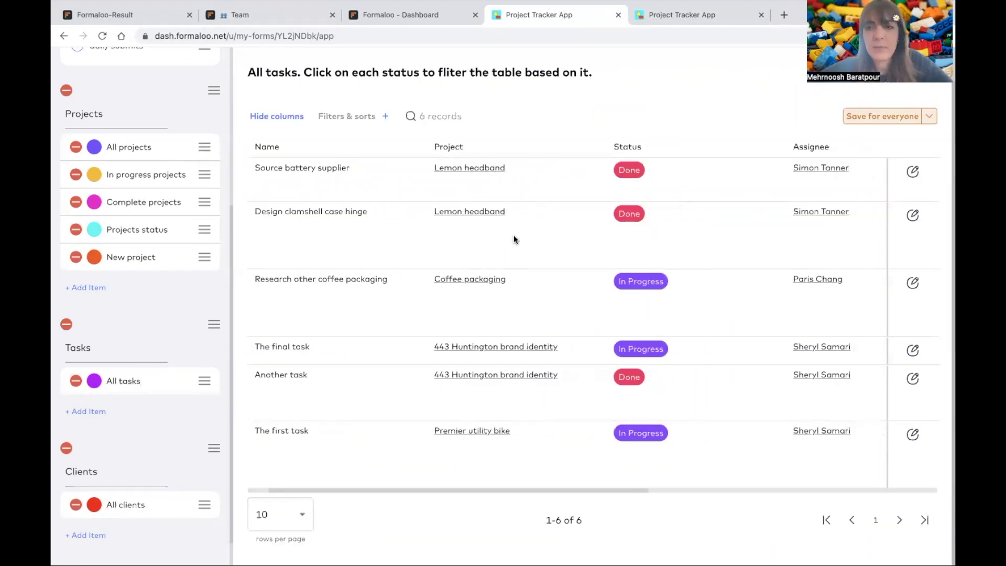
{"action": "scroll", "coordinate": [513, 240], "scroll_direction": "right", "scroll_amount": 2}
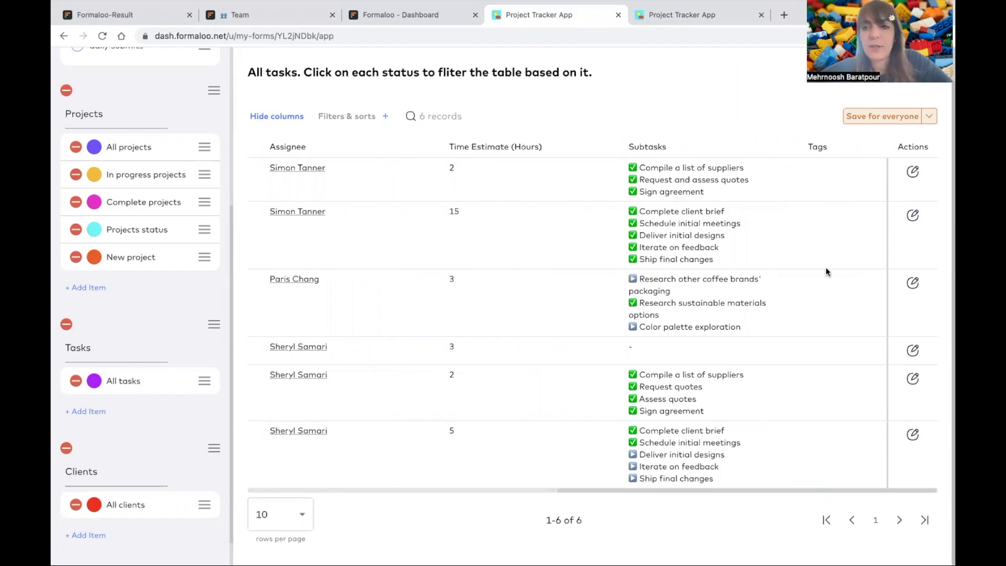
{"action": "left_click", "coordinate": [911, 284]}
{"action": "scroll", "coordinate": [500, 274], "scroll_direction": "down", "scroll_amount": 3}
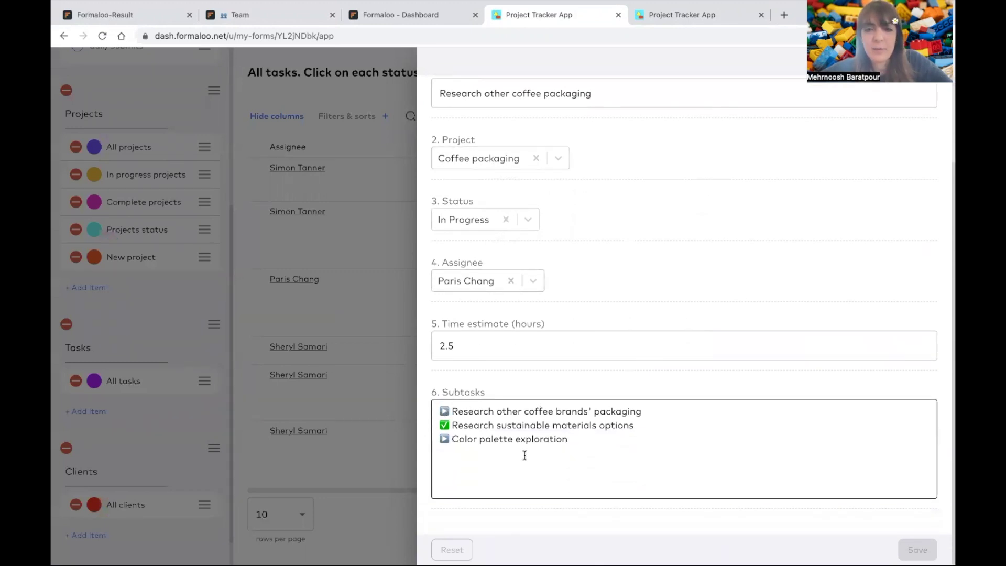
{"action": "scroll", "coordinate": [599, 306], "scroll_direction": "up", "scroll_amount": 2}
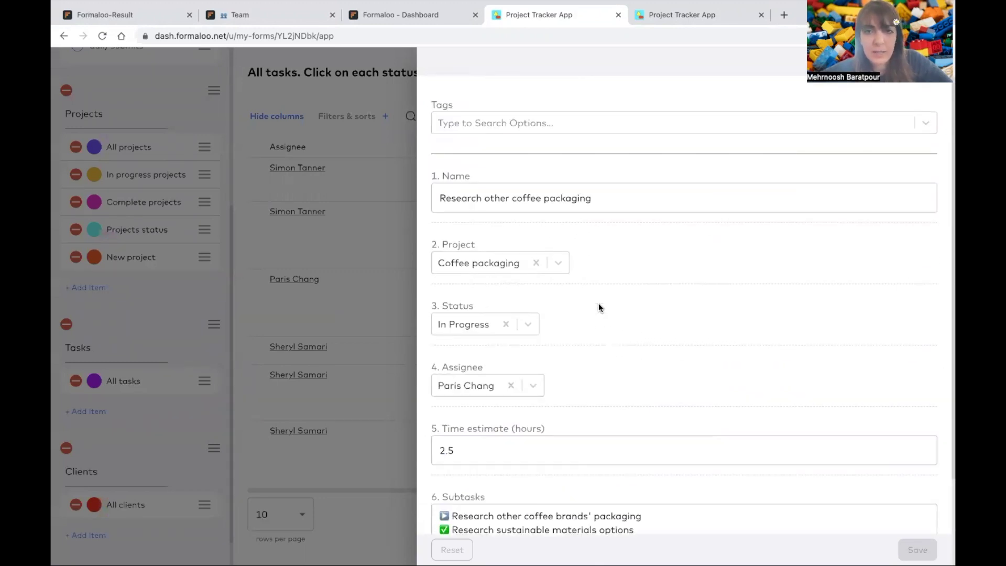
{"action": "left_click", "coordinate": [360, 279]}
- Open the All clients table, filter it by the New Door brand identity project and clear that filter
{"action": "left_click", "coordinate": [146, 506]}
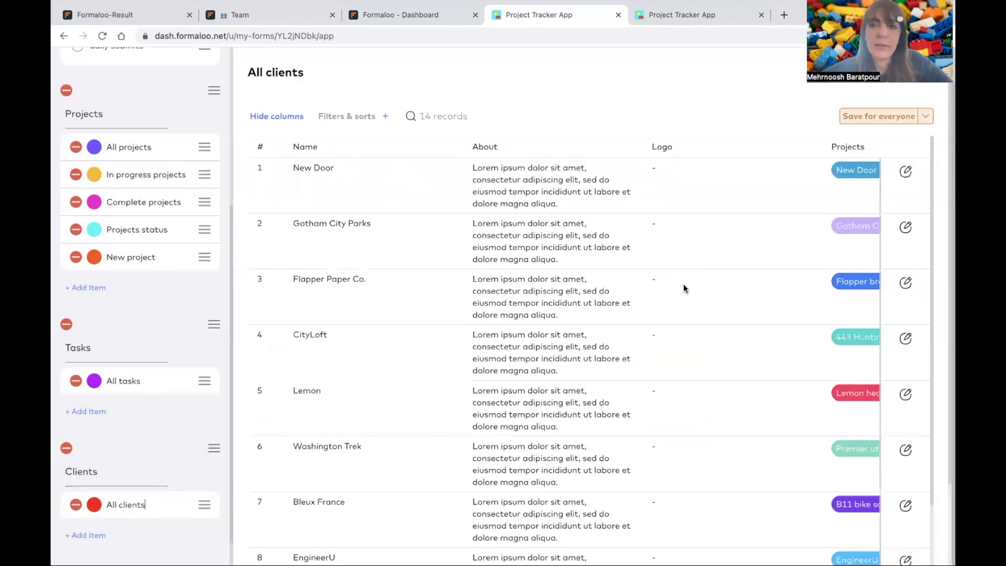
{"action": "scroll", "coordinate": [683, 284], "scroll_direction": "right", "scroll_amount": 4}
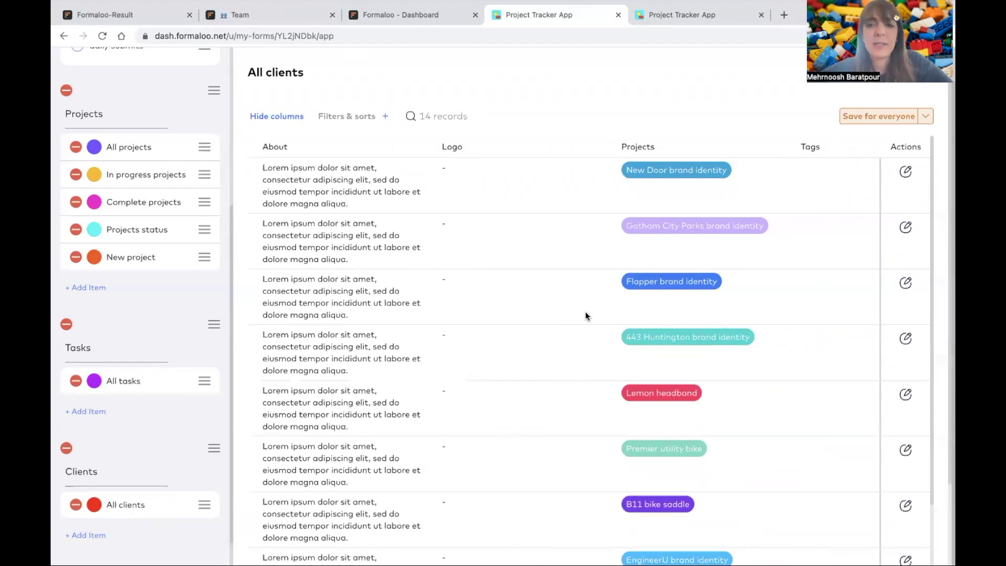
{"action": "left_click", "coordinate": [682, 172]}
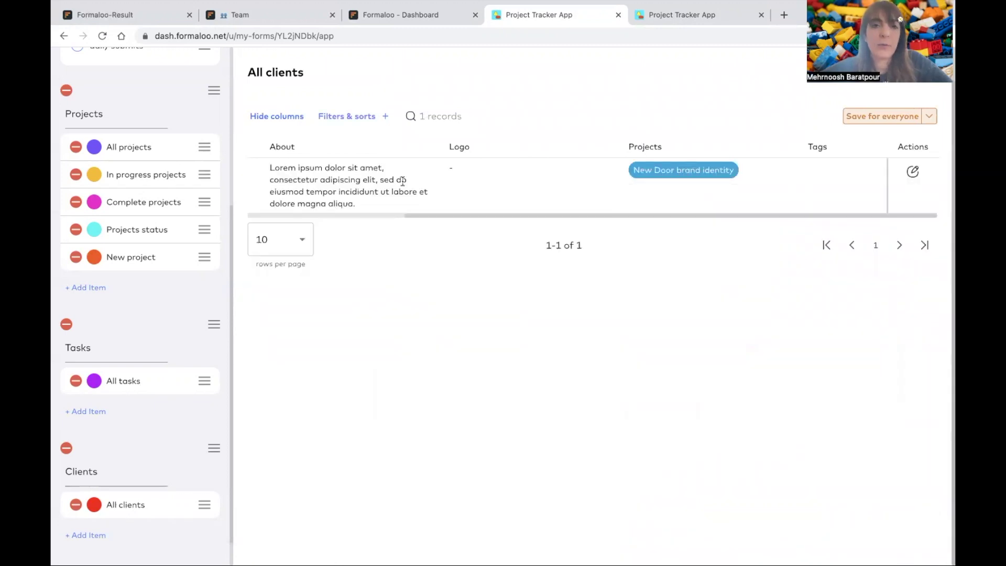
{"action": "left_click", "coordinate": [346, 116]}
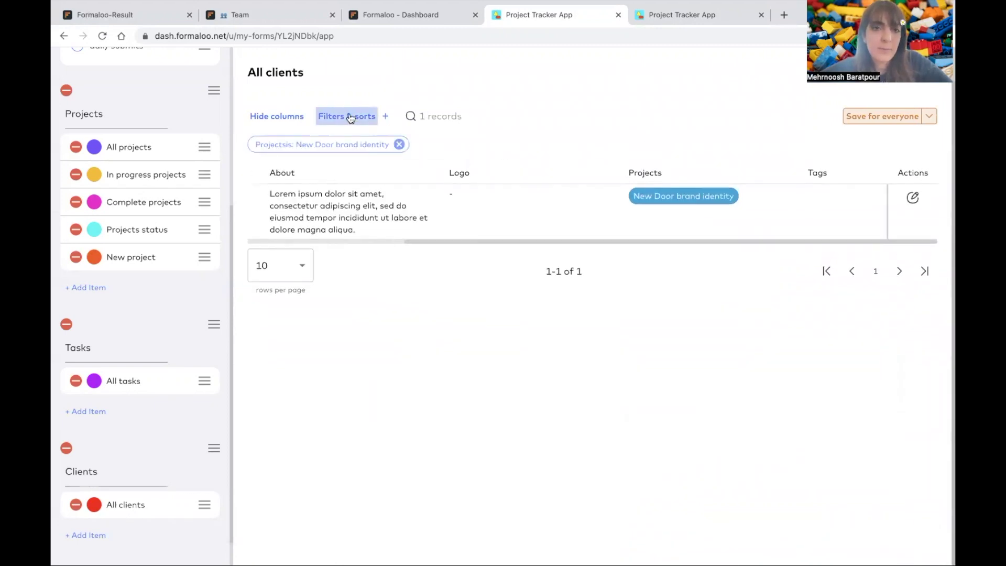
{"action": "left_click", "coordinate": [400, 142]}
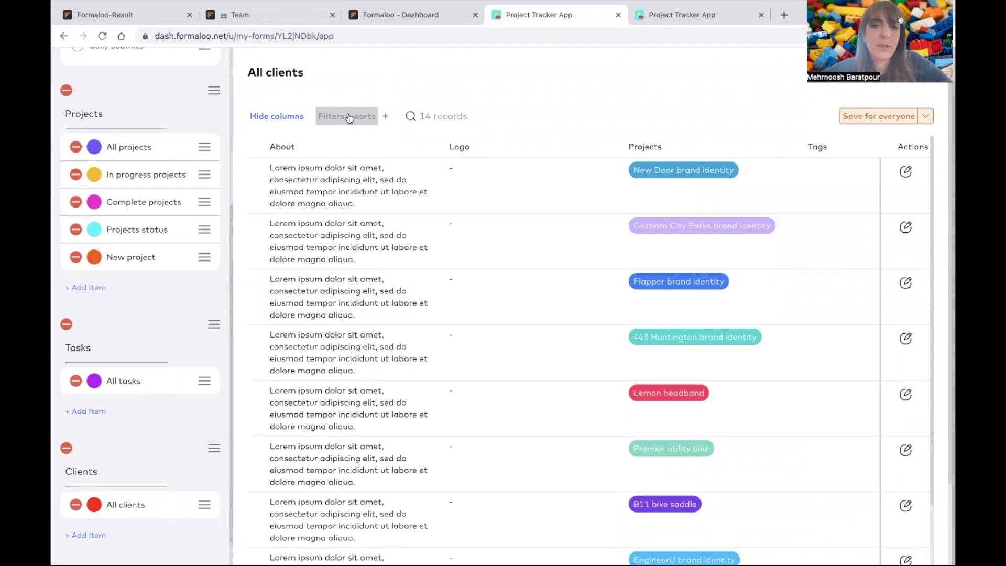
- Filter the clients by Gotham City Parks brand identity, clear the filter, and check which columns are hidden
{"action": "left_click", "coordinate": [659, 228]}
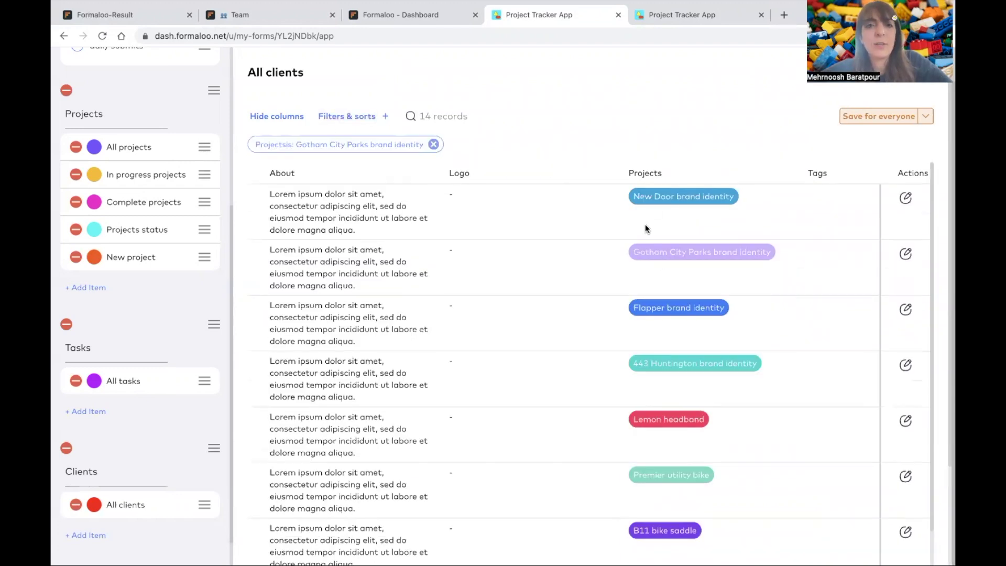
{"action": "left_click", "coordinate": [434, 145]}
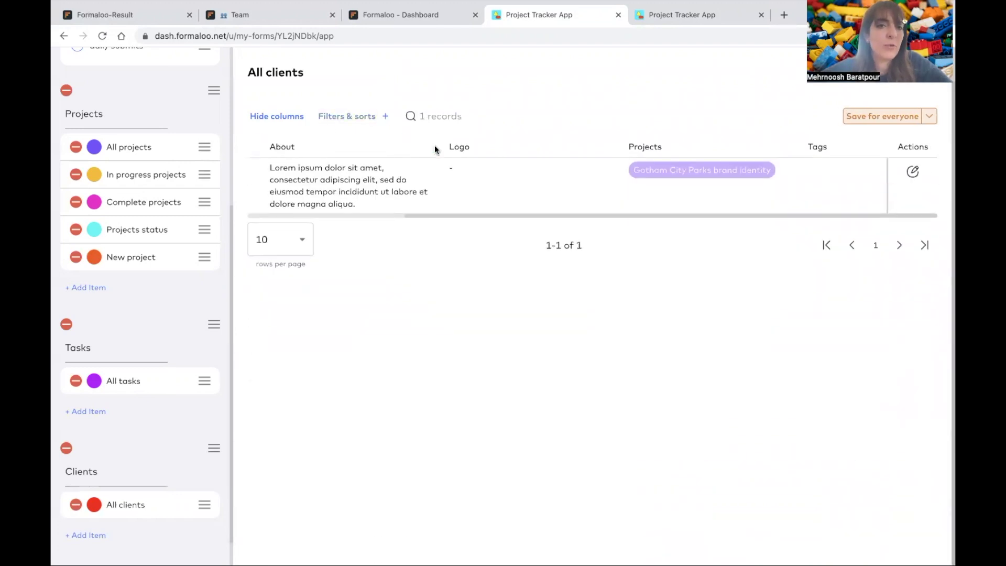
{"action": "left_click", "coordinate": [276, 117]}
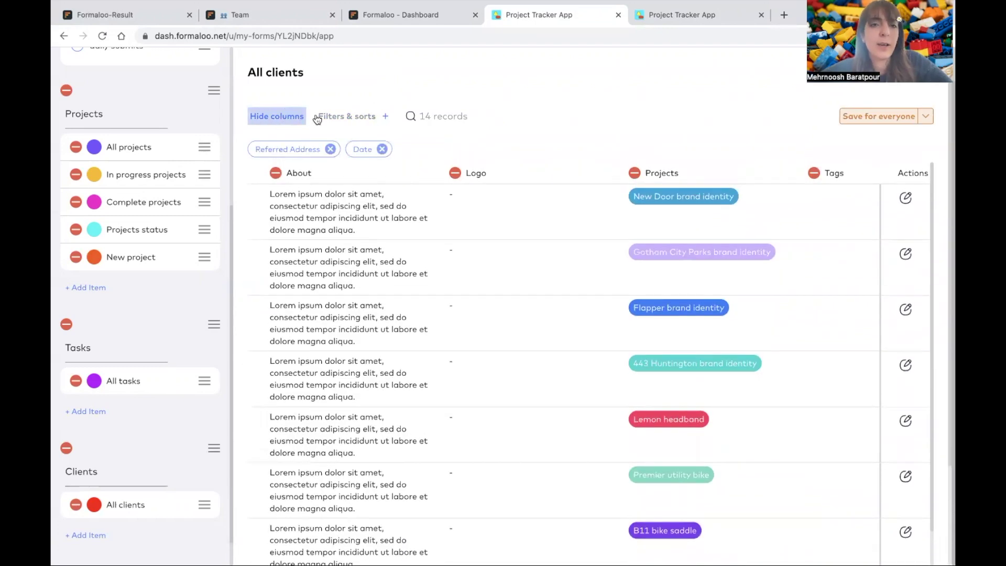
{"action": "left_click", "coordinate": [276, 116]}
- Preview the app in the dark theme and return it to light
{"action": "scroll", "coordinate": [111, 70], "scroll_direction": "up", "scroll_amount": 5}
{"action": "left_click", "coordinate": [110, 68]}
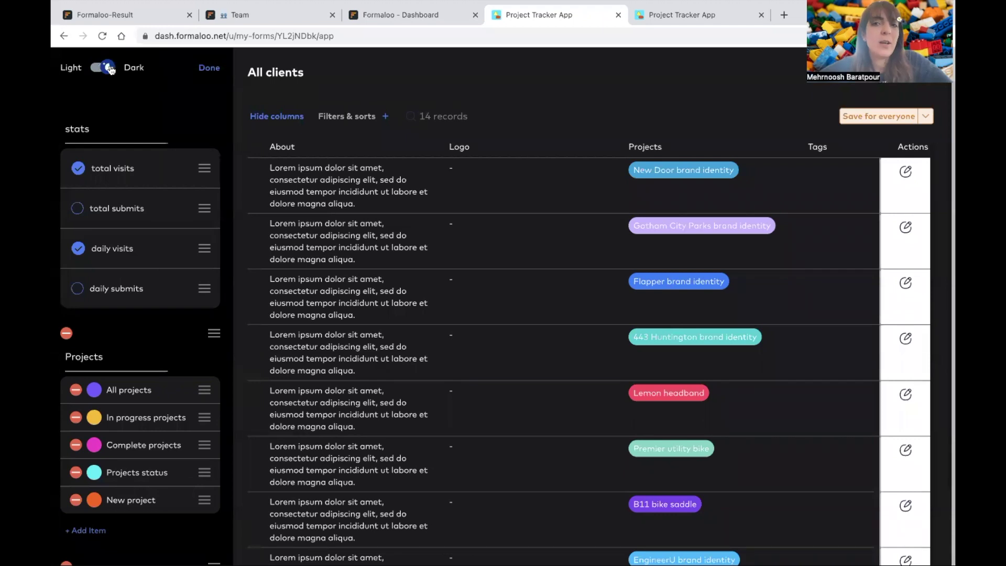
{"action": "left_click", "coordinate": [107, 68]}
- Toggle the total submits stat on and off and finish editing the app
{"action": "left_click", "coordinate": [78, 210]}
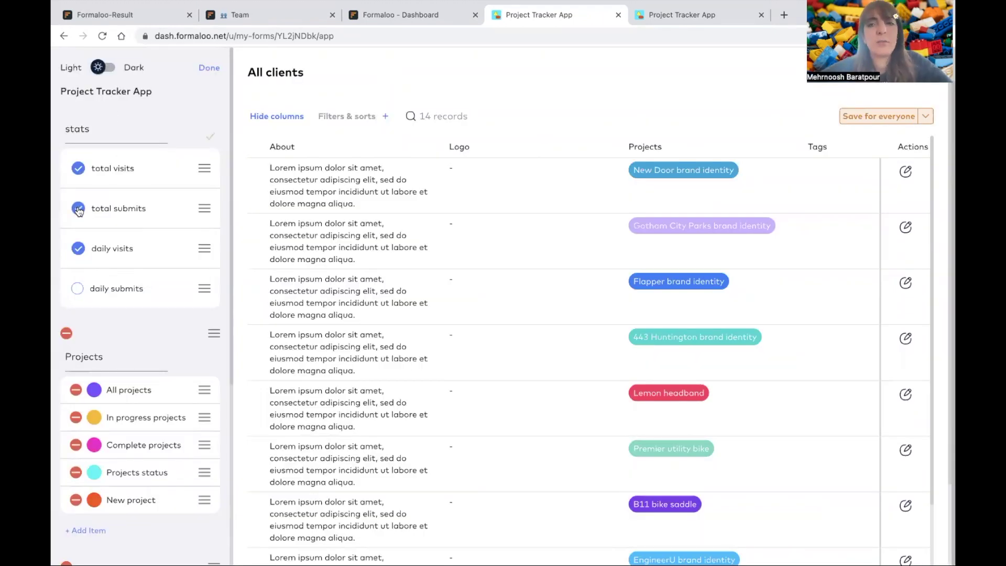
{"action": "left_click", "coordinate": [78, 210]}
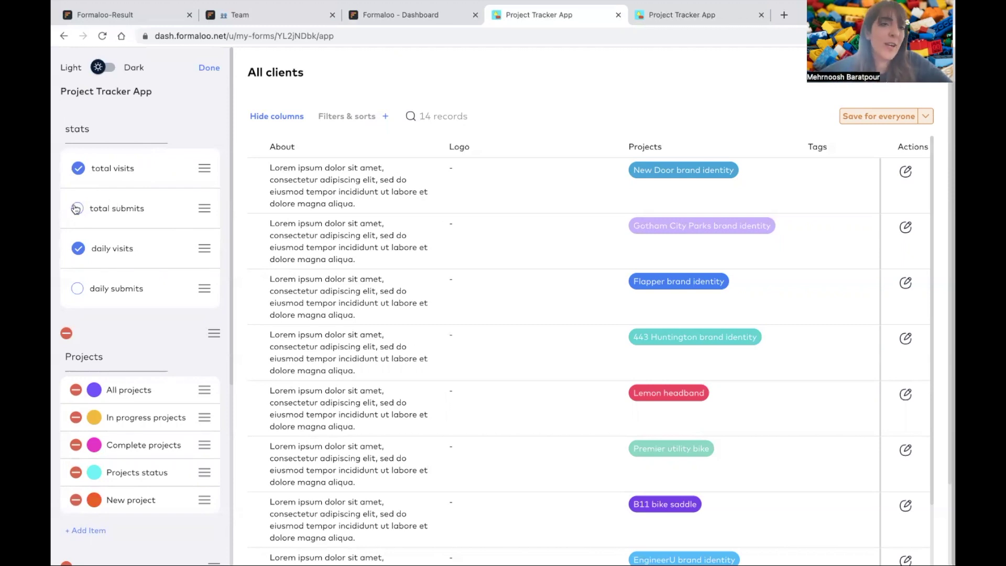
{"action": "left_click", "coordinate": [209, 68]}
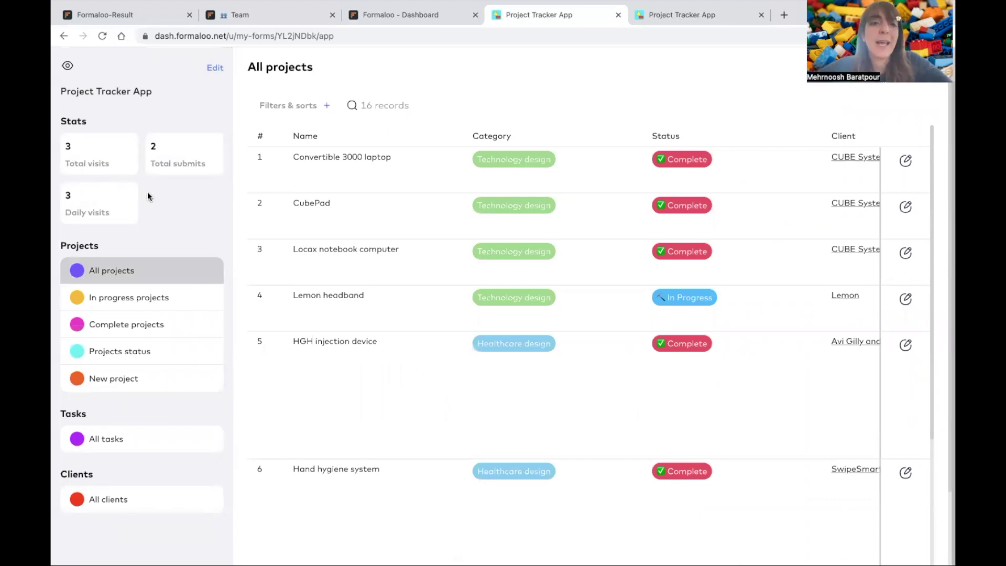
- Reopen the app for editing, hide the total submits stat and finish editing
{"action": "left_click", "coordinate": [215, 67]}
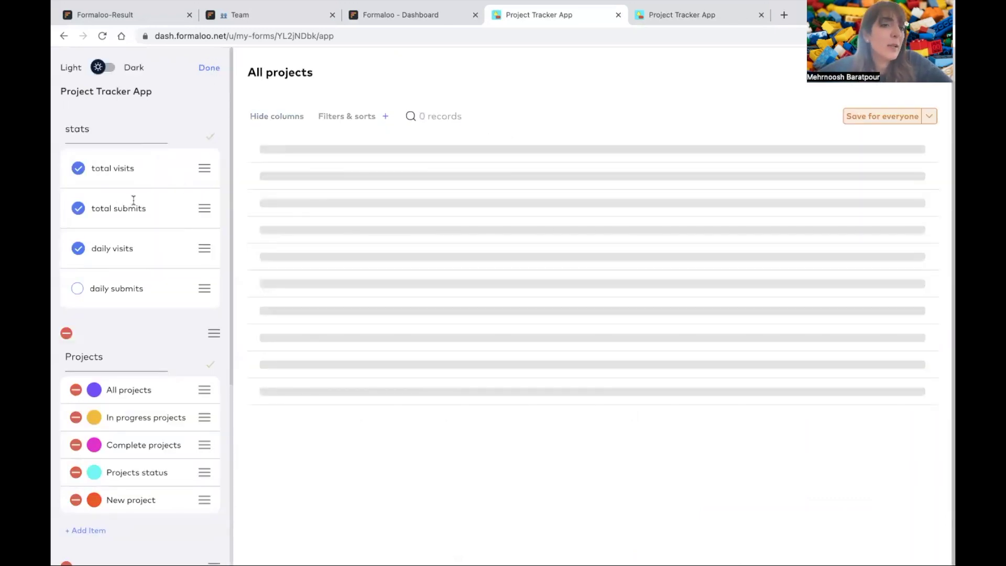
{"action": "left_click", "coordinate": [80, 209]}
{"action": "left_click", "coordinate": [207, 68]}
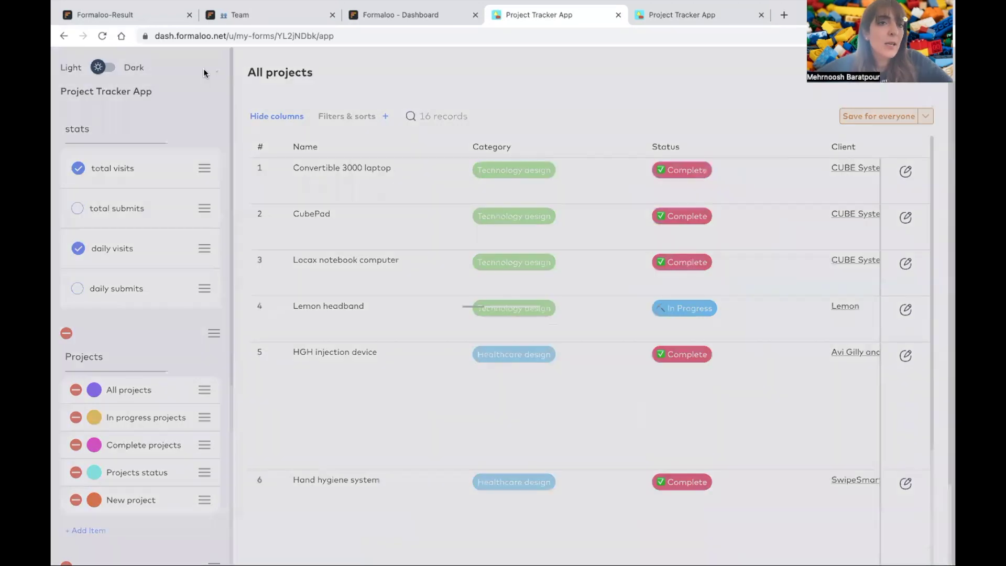